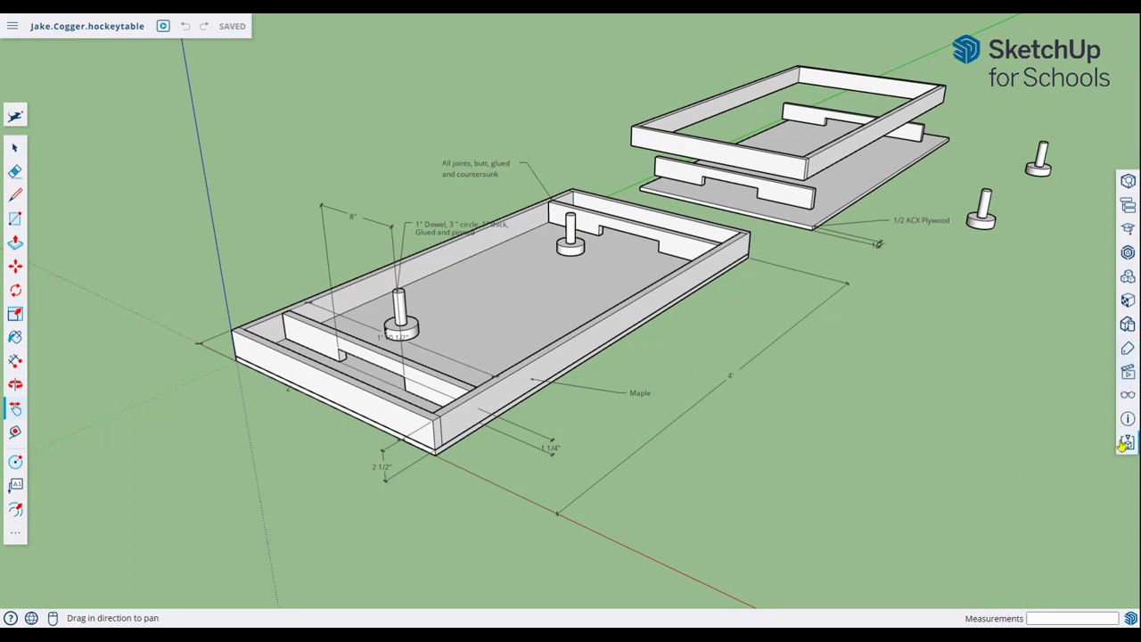
- Open the saved scenes, move the view far away from the hockey table, and return to Scene 1
left_click(1128, 372)
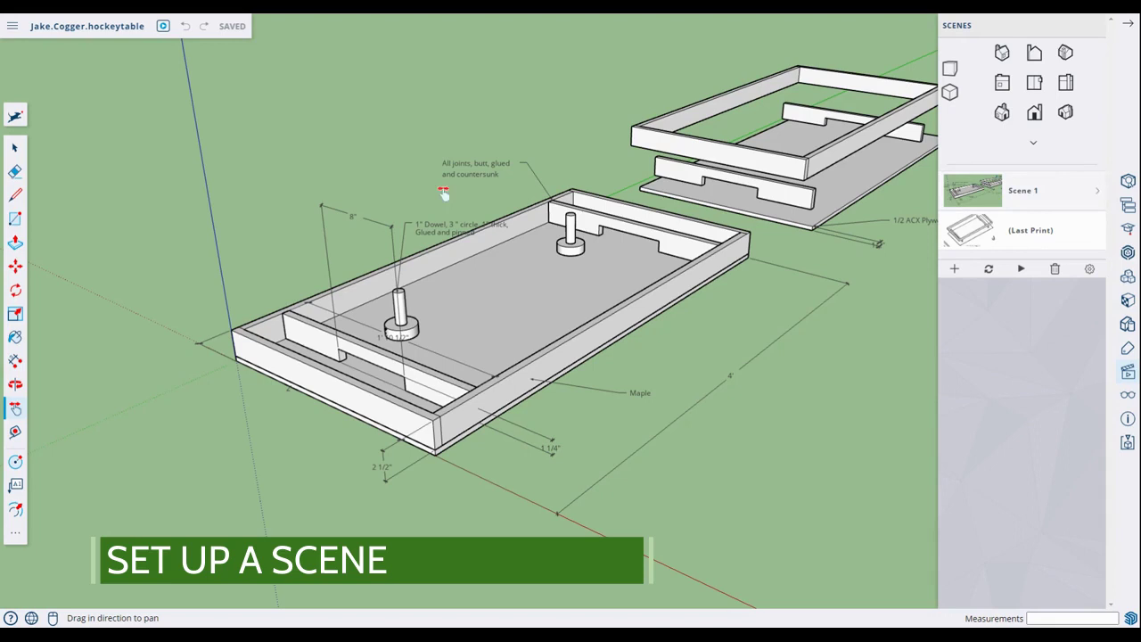
scroll(513, 166, "down", 3)
scroll(514, 166, "down", 6)
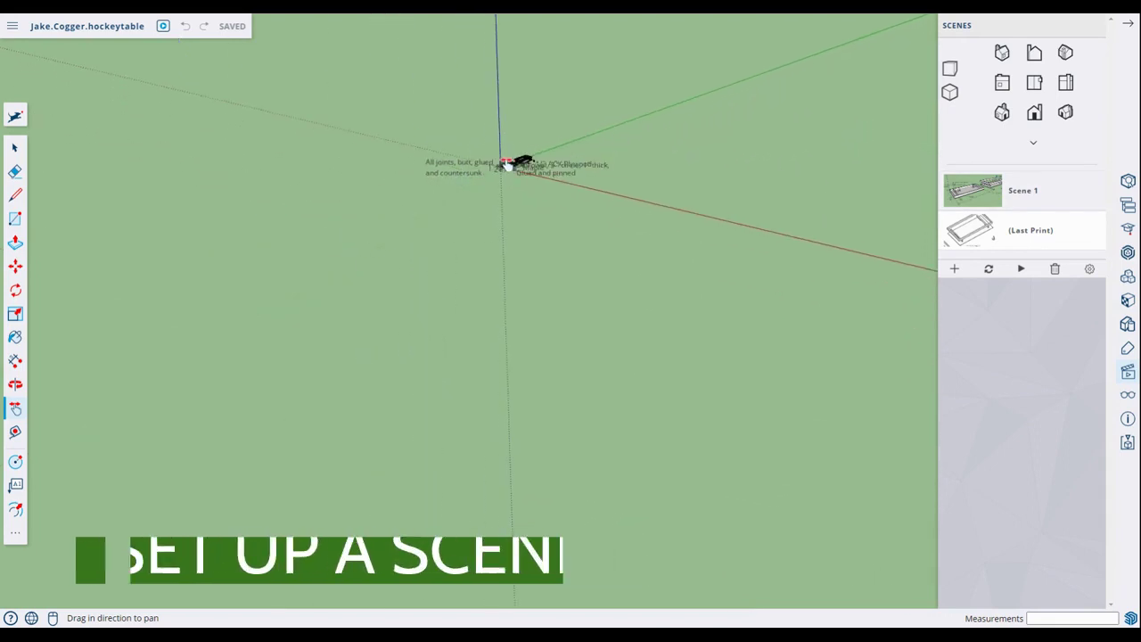
middle_click_drag(429, 143, 479, 242)
left_click_drag(478, 241, 518, 244)
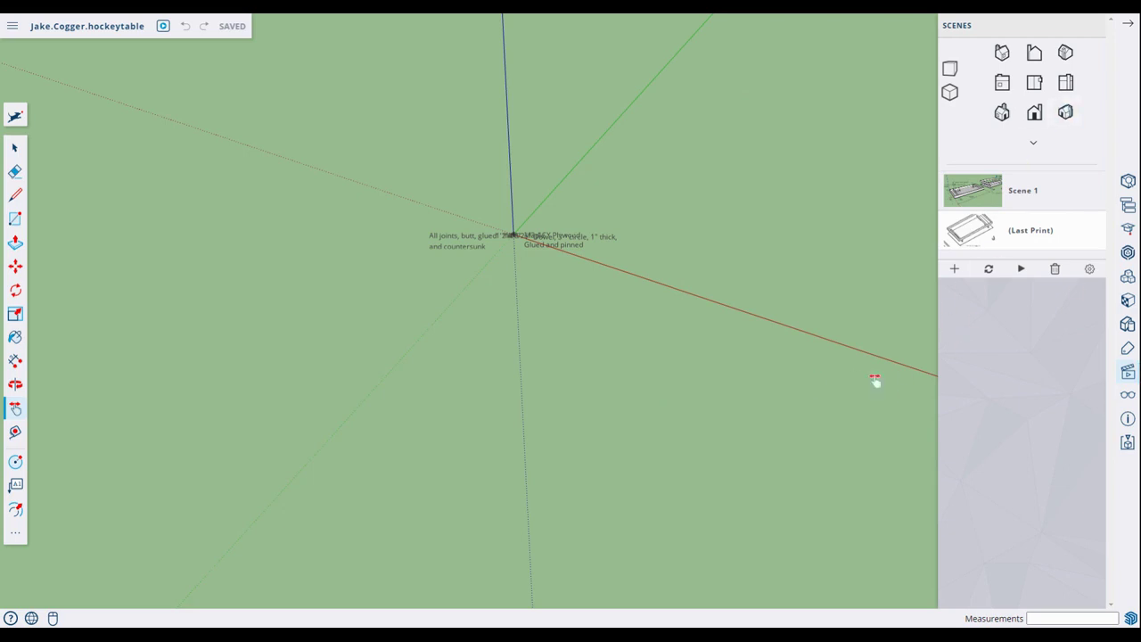
left_click(975, 194)
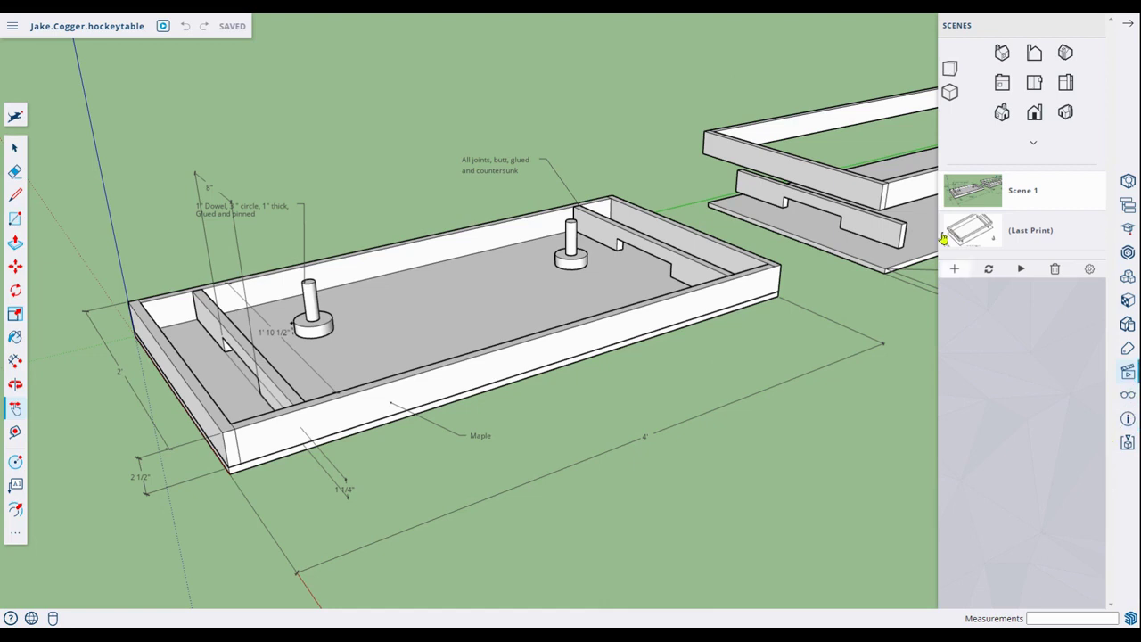
- Reframe the hockey table and its exploded parts, and save the view as a new scene
left_click_drag(673, 331, 940, 290)
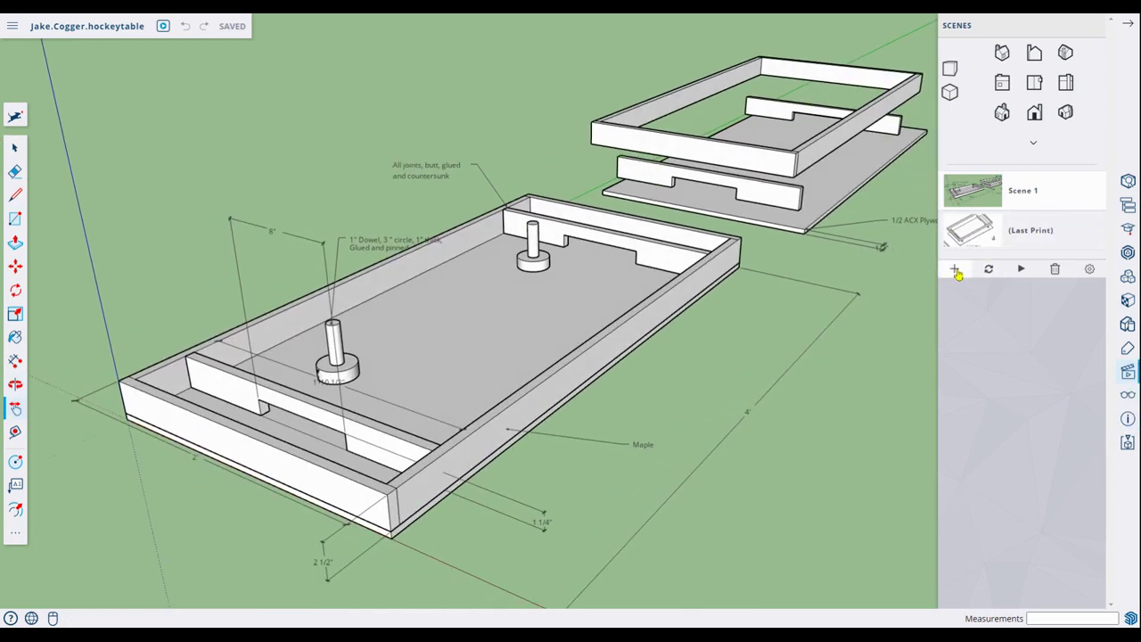
left_click(954, 271)
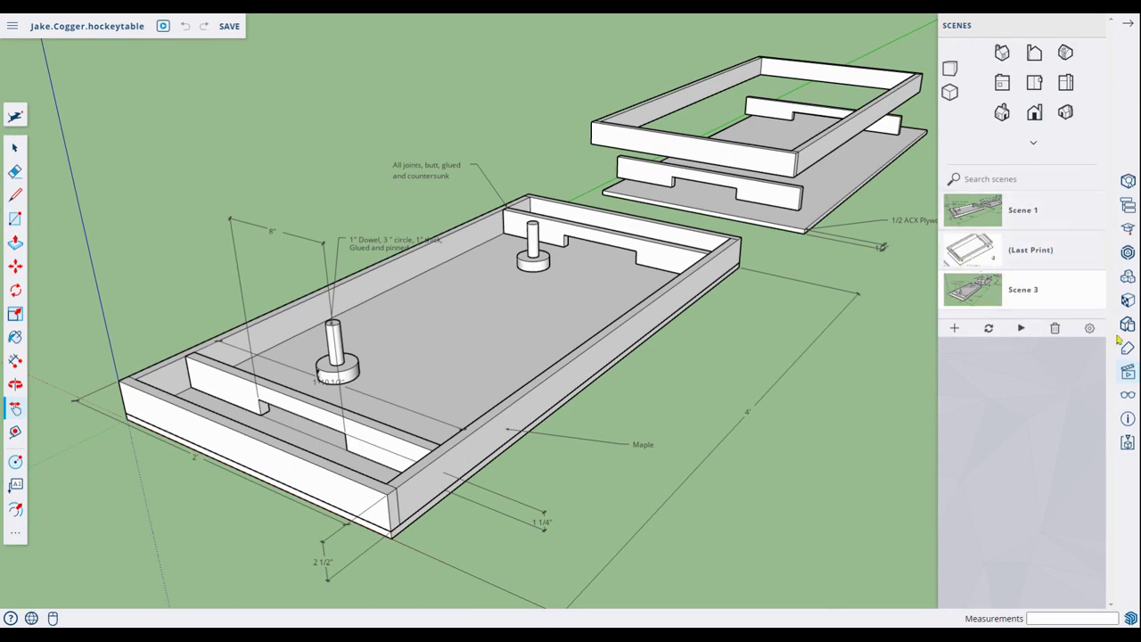
left_click(1127, 24)
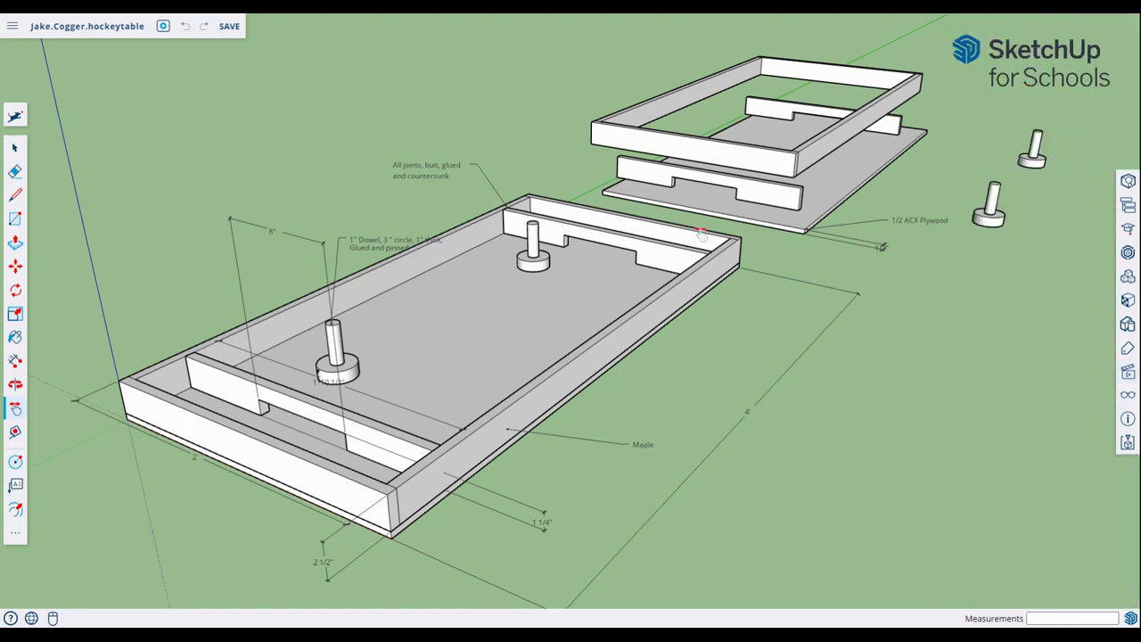
scroll(754, 254, "down", 4)
left_click_drag(754, 262, 760, 406)
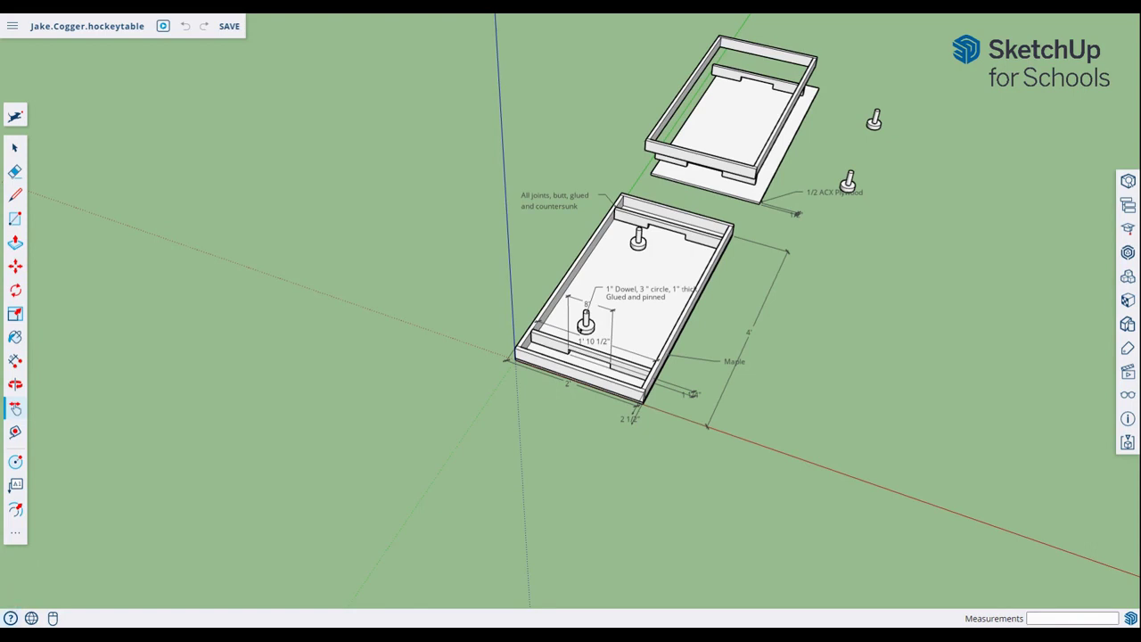
left_click(16, 534)
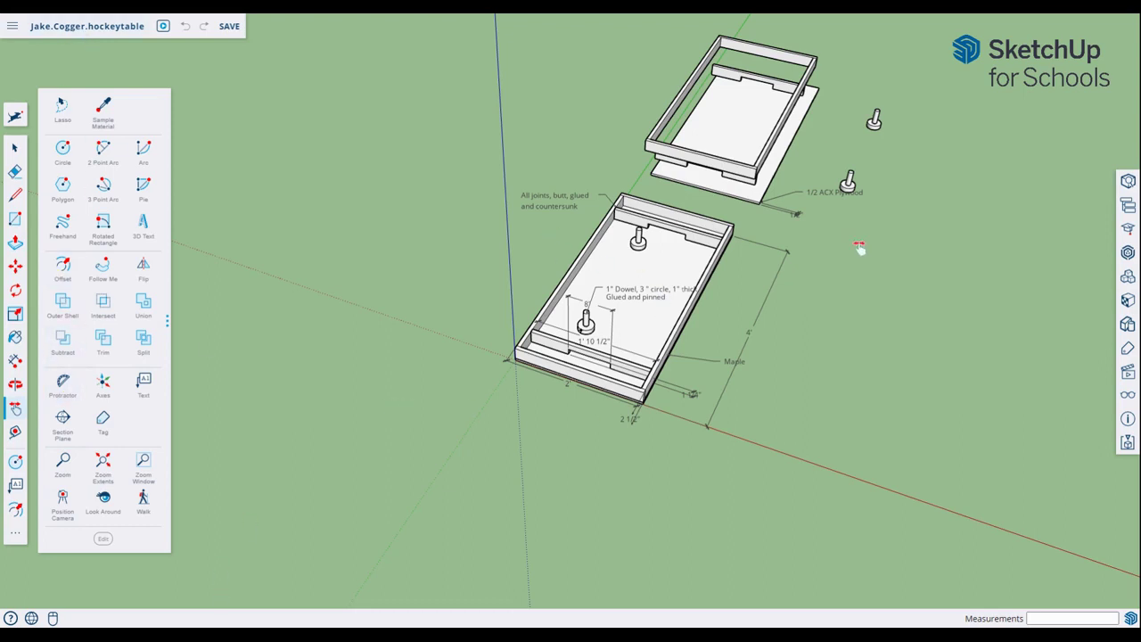
left_click_drag(626, 321, 530, 323)
scroll(535, 410, "up", 3)
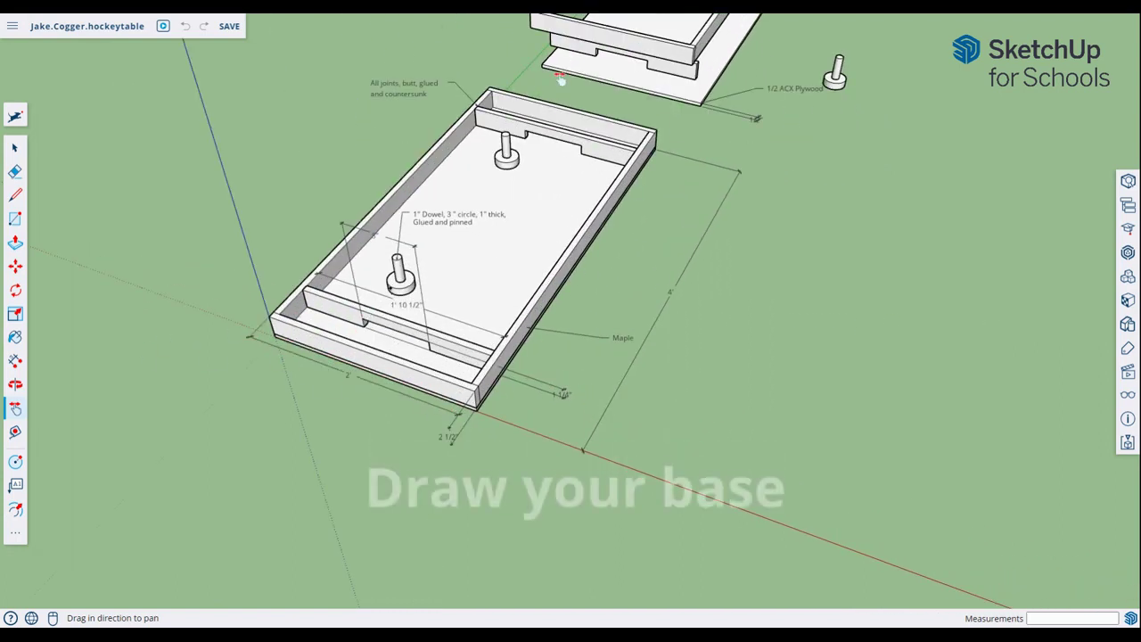
- Try drawing a 2' by 4' rectangle on the ground beside the finished table, starting on the red axis, and undo it
scroll(703, 116, "down", 3)
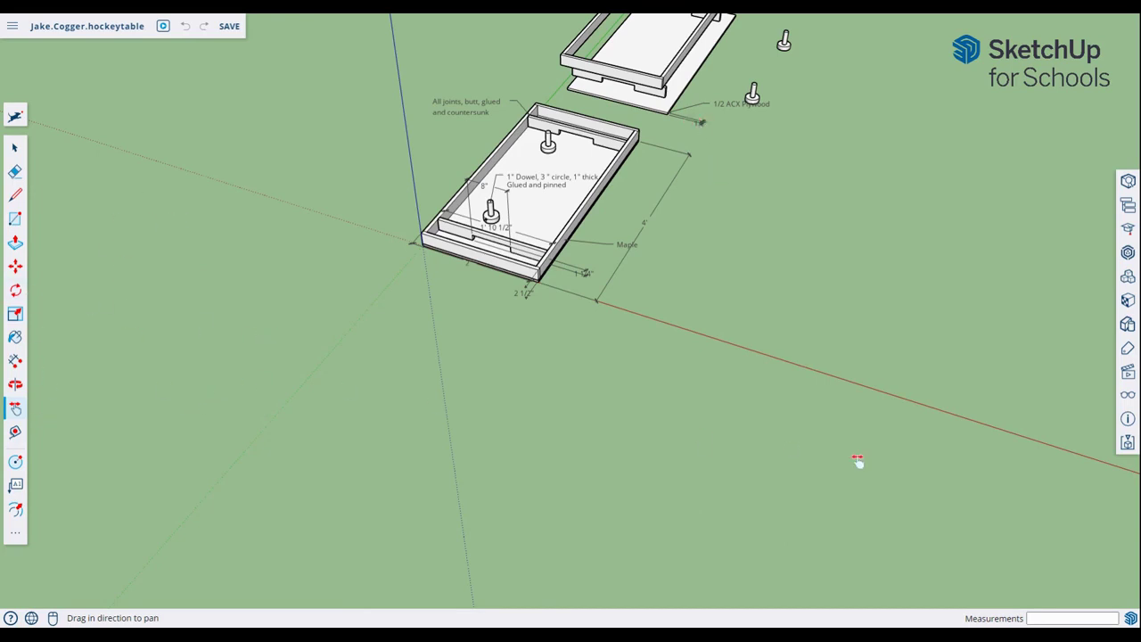
key("r")
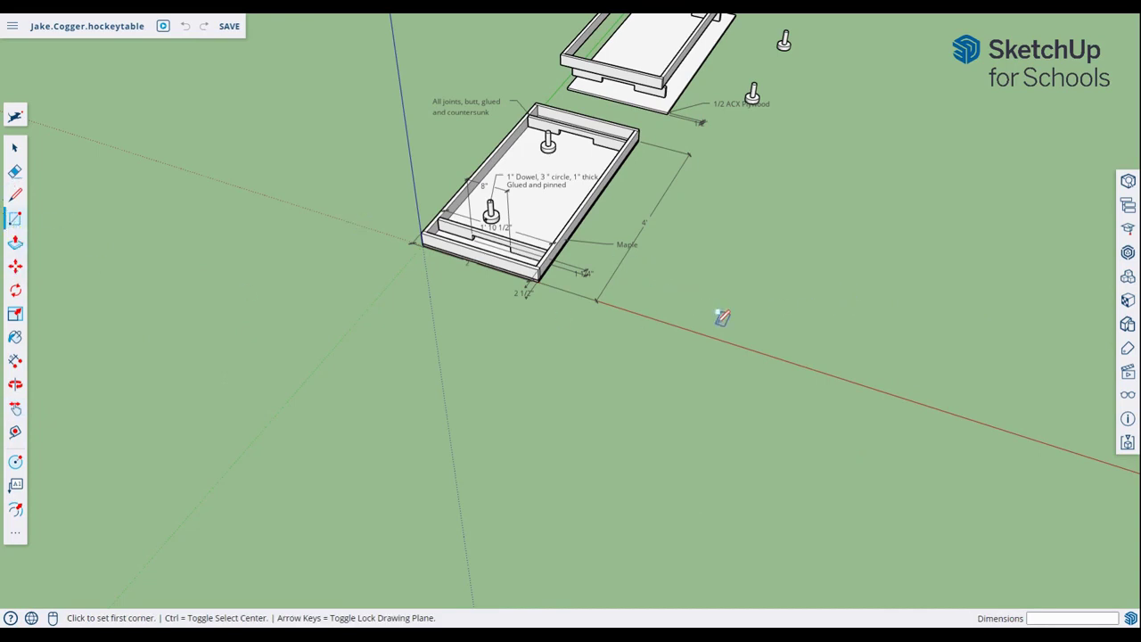
left_click(683, 328)
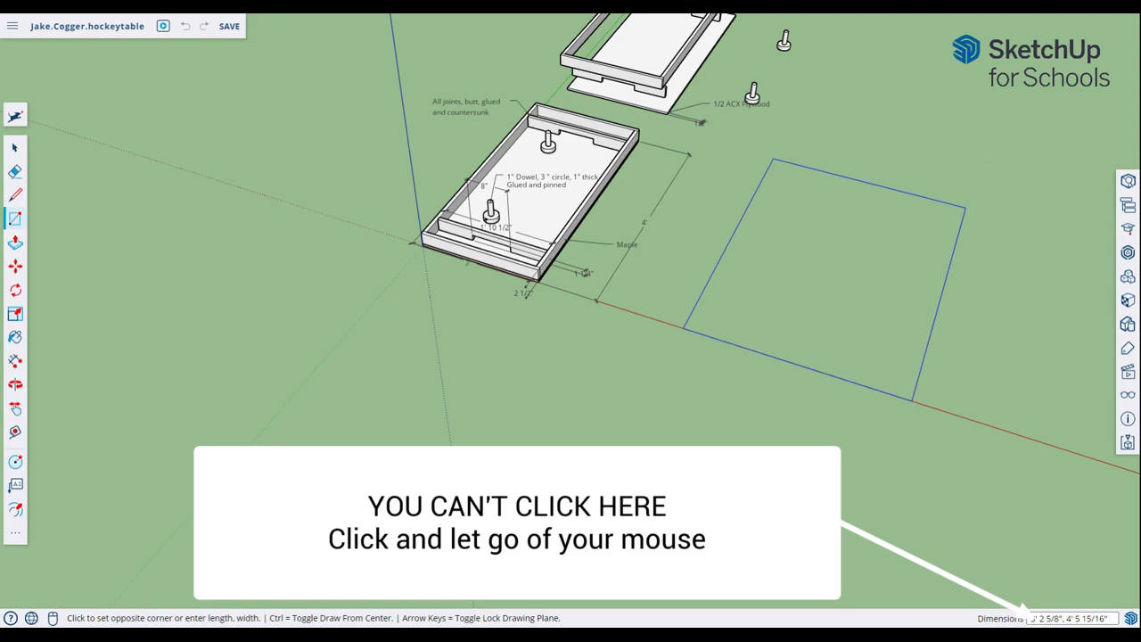
type("2',4")
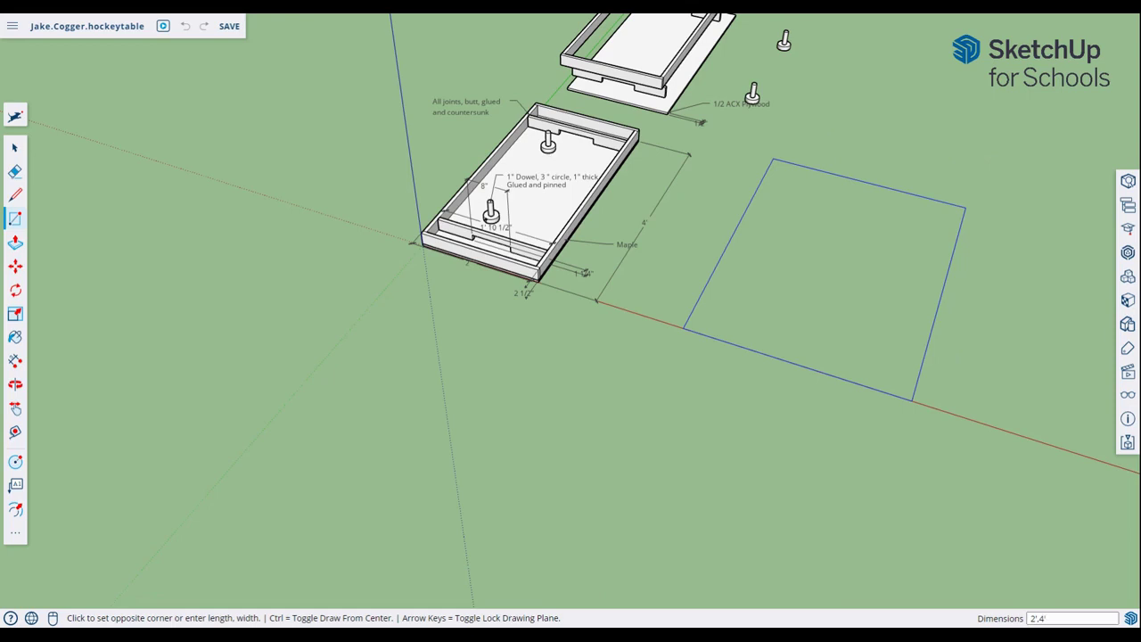
key("Return")
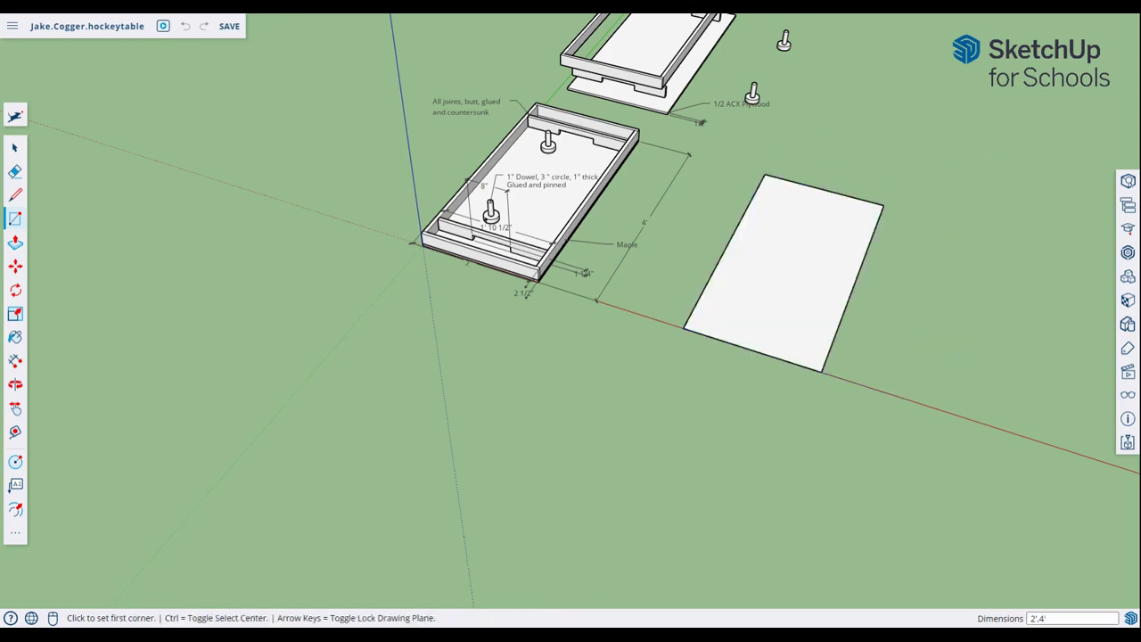
left_click(14, 150)
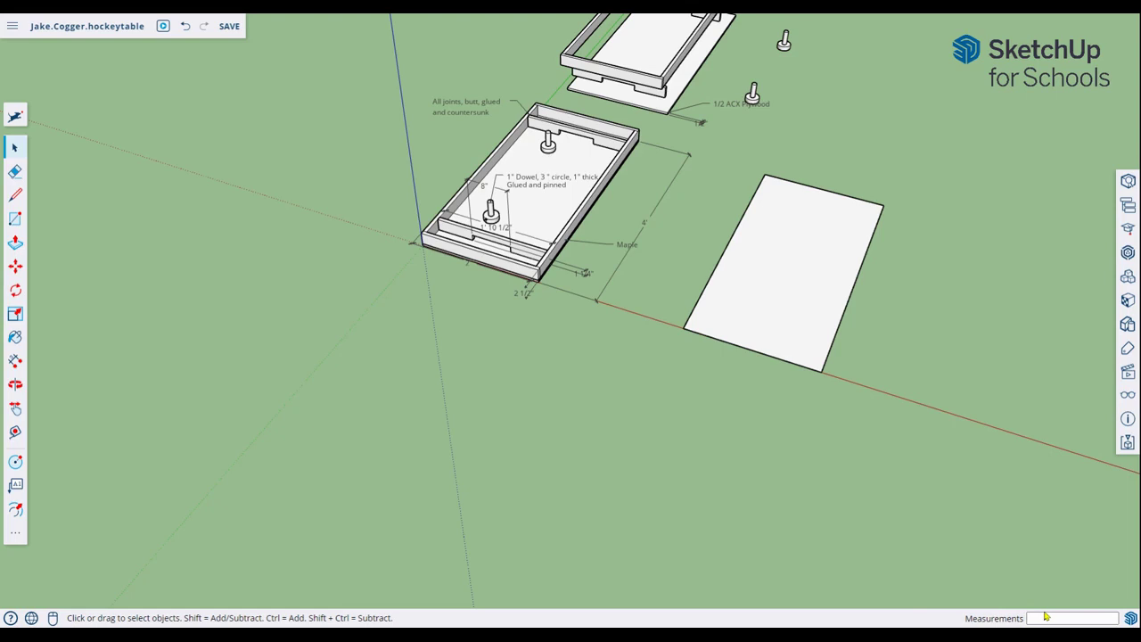
key("ctrl+z")
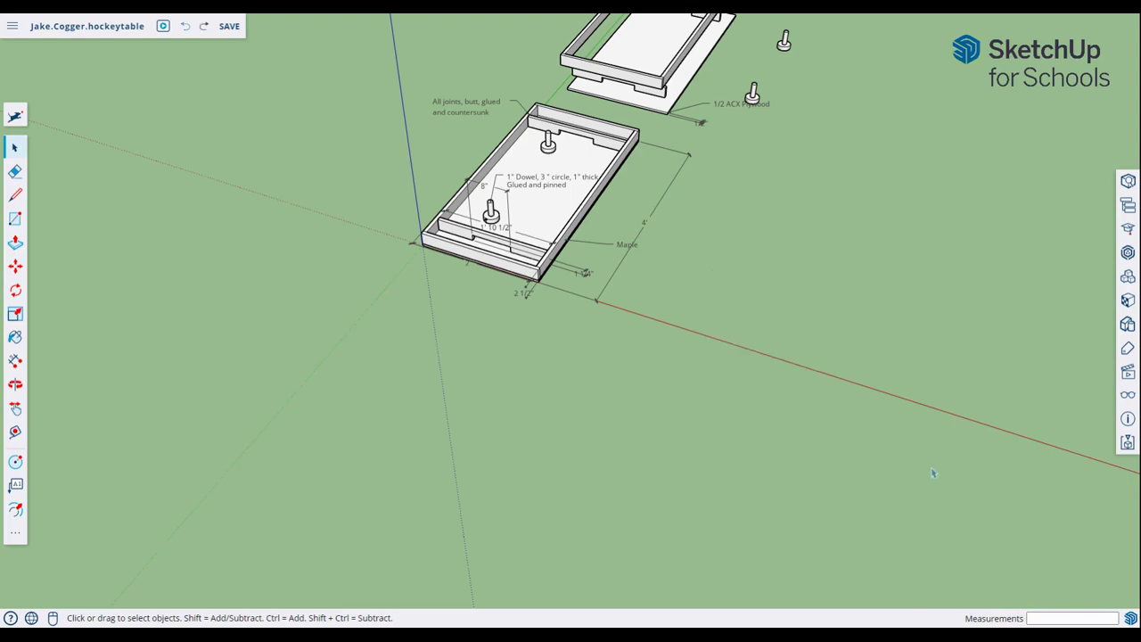
- Draw a 2' by 4' base rectangle on the ground beside the finished table, starting on the red axis
key("r")
left_click(720, 340)
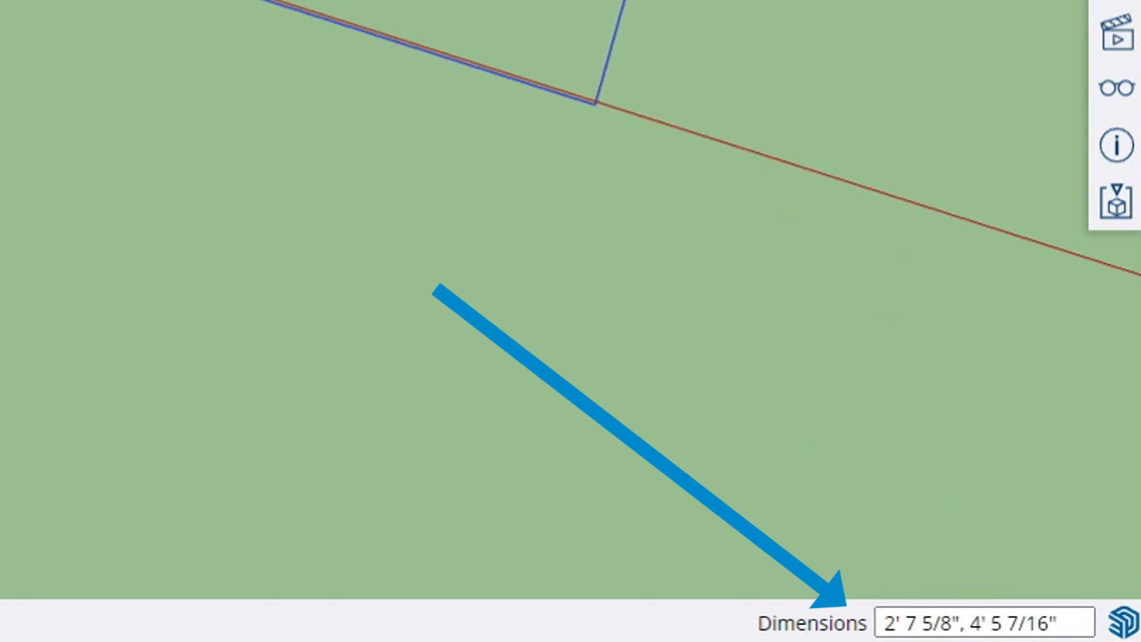
type("2")
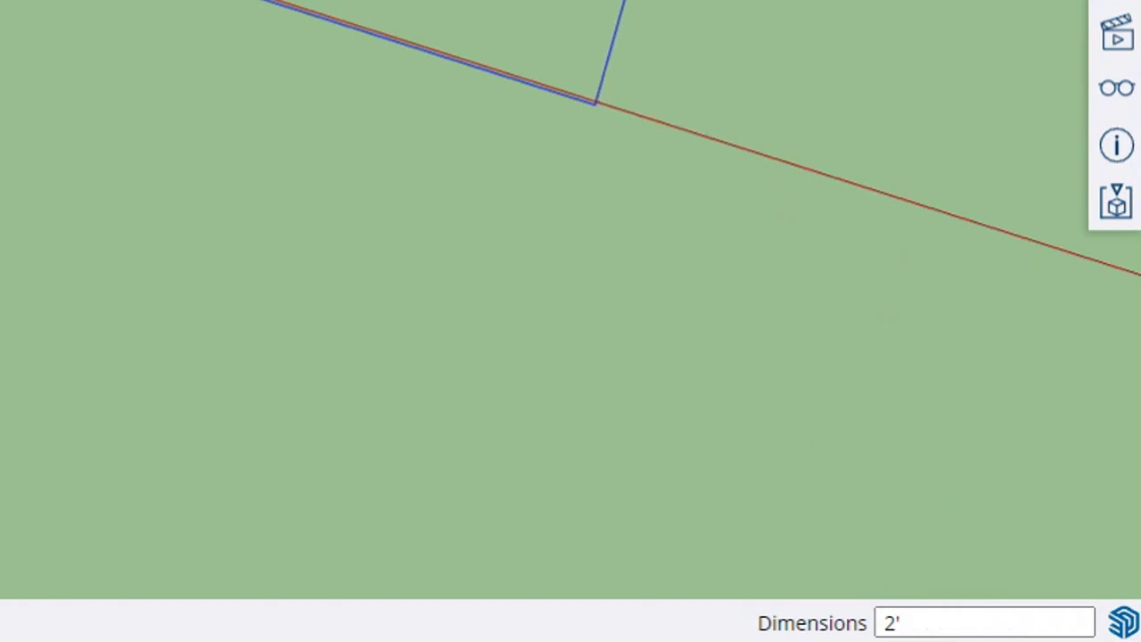
type("',4")
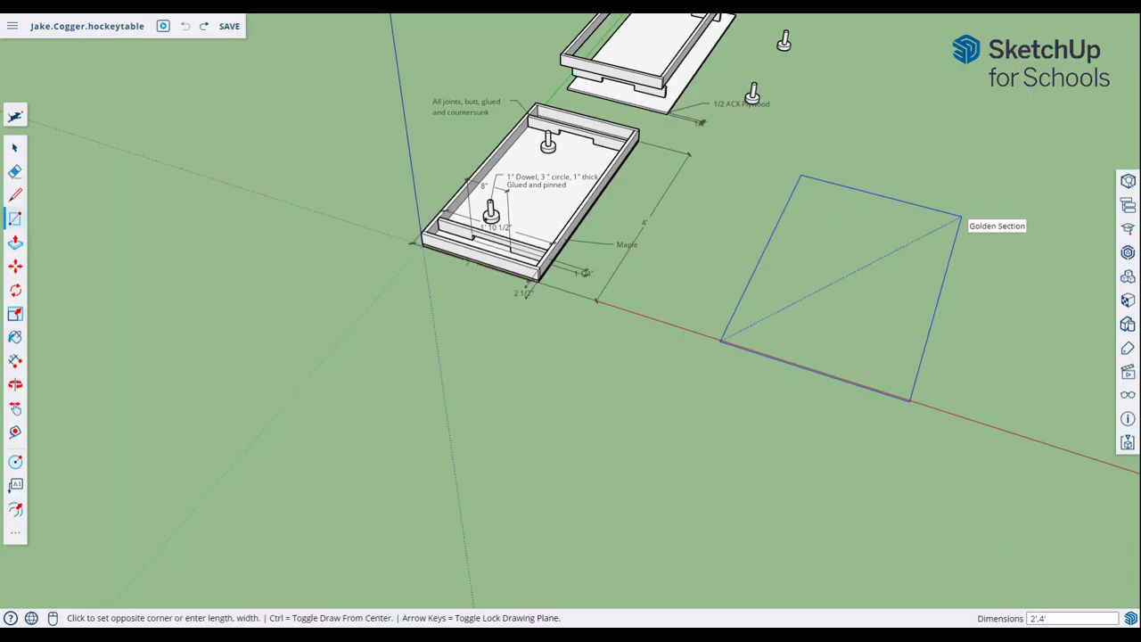
type("'")
key("Return")
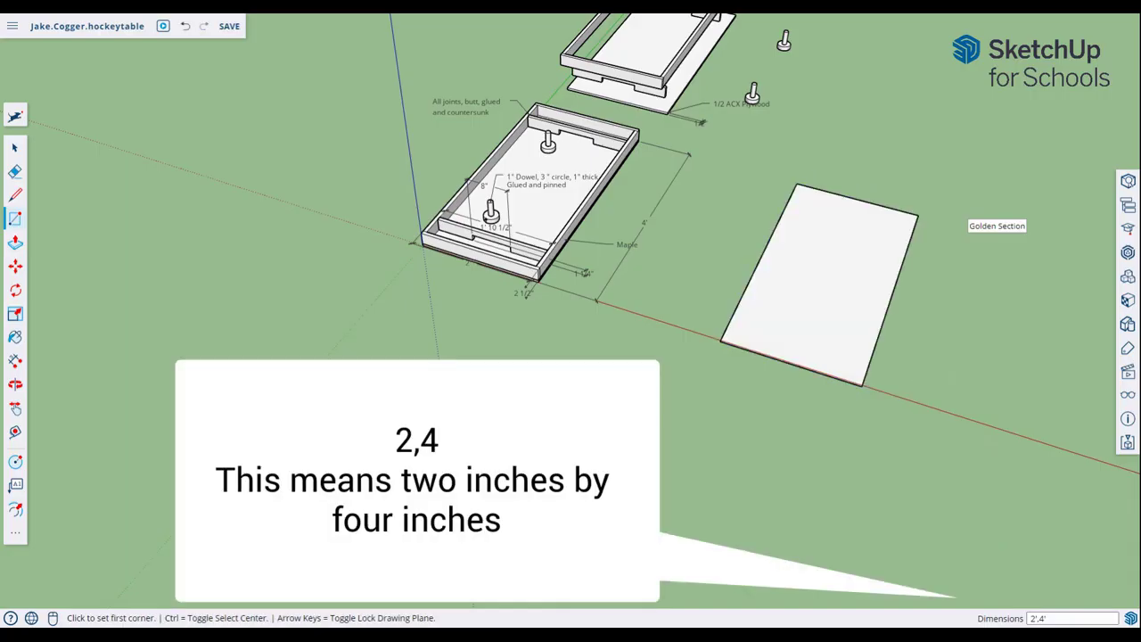
- Draw a 2" by 4" test rectangle on the red axis beside the base, and delete it
left_click(921, 403)
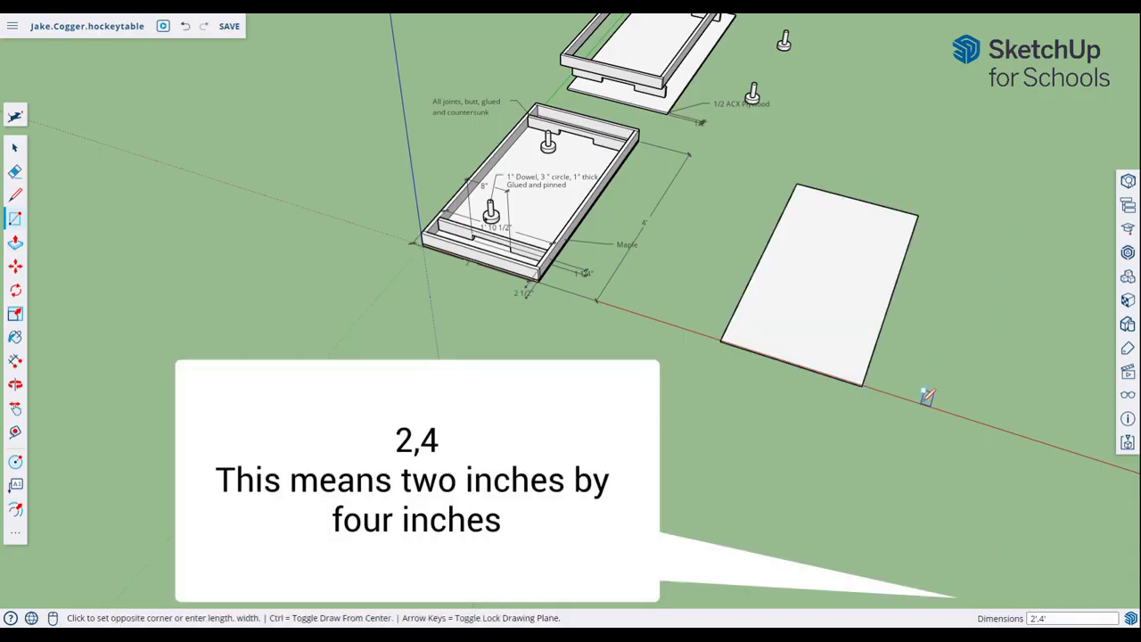
type("2,")
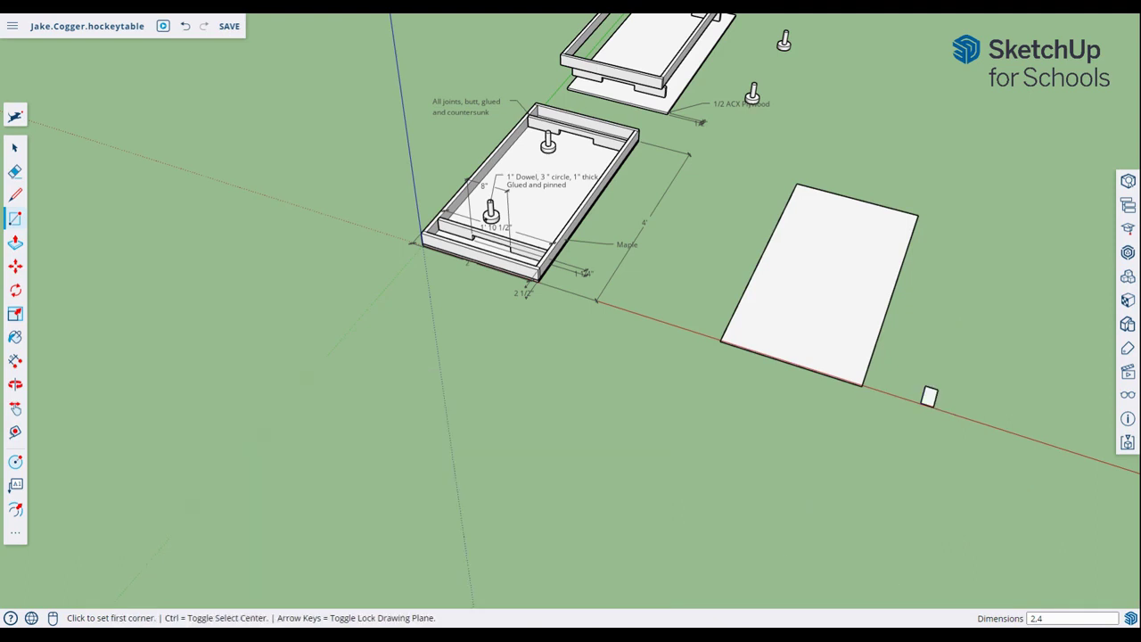
key("space")
left_click_drag(962, 436, 913, 370)
key("Delete")
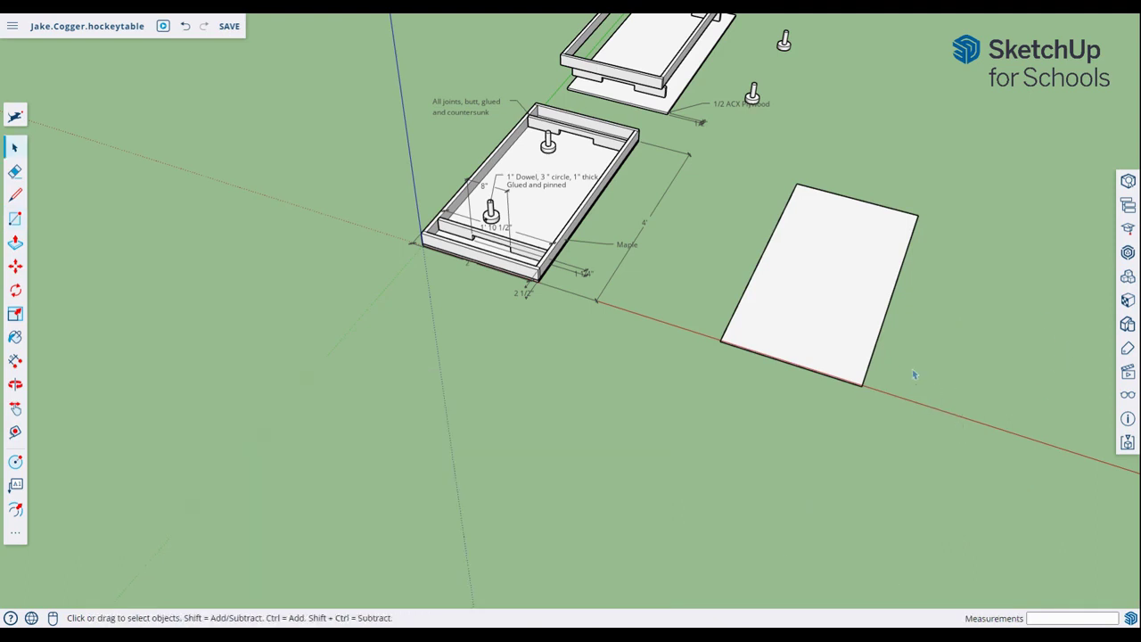
- Try extruding the base rectangle to a thickness of .5 inch, and undo both the extrusion and the test rectangle's deletion
middle_click_drag(955, 281, 759, 188)
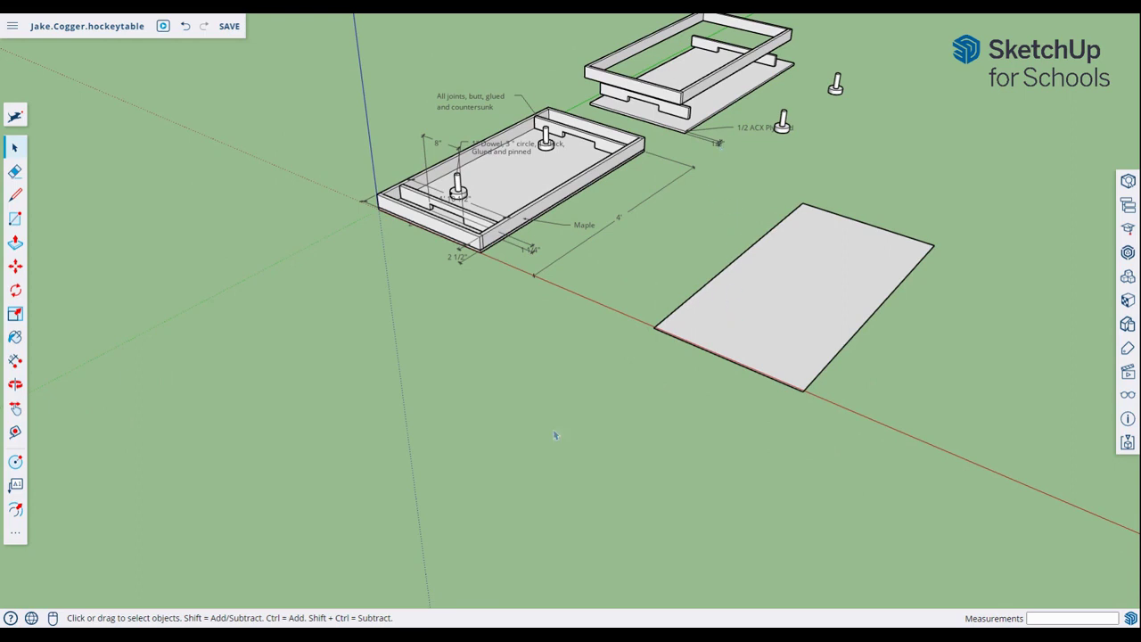
left_click(15, 248)
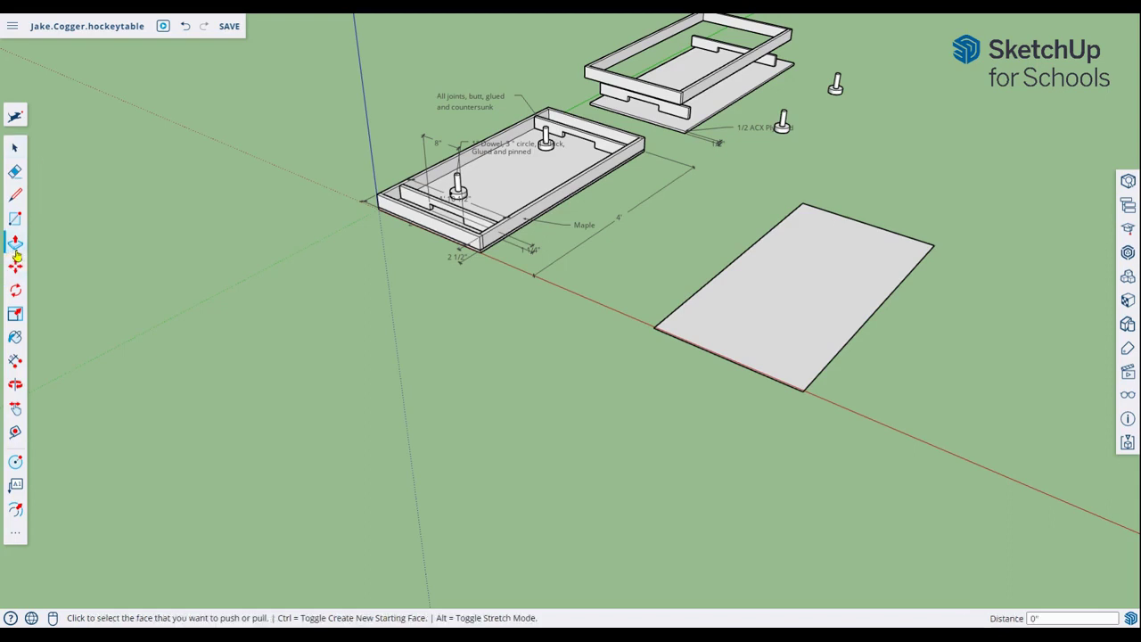
left_click(758, 333)
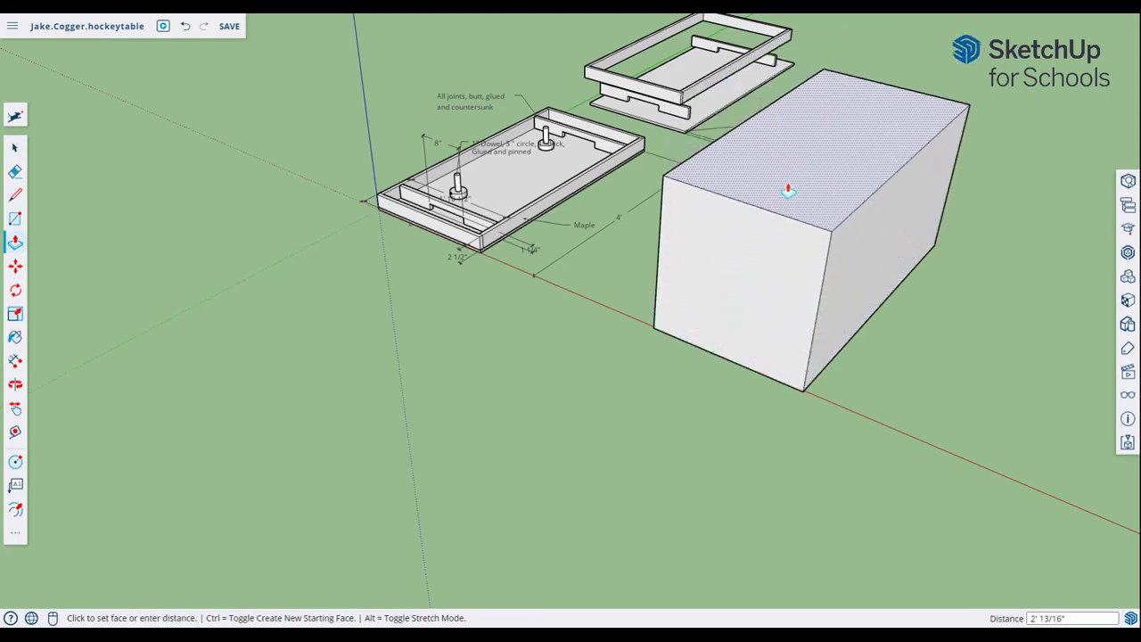
left_click(765, 155)
type(".5")
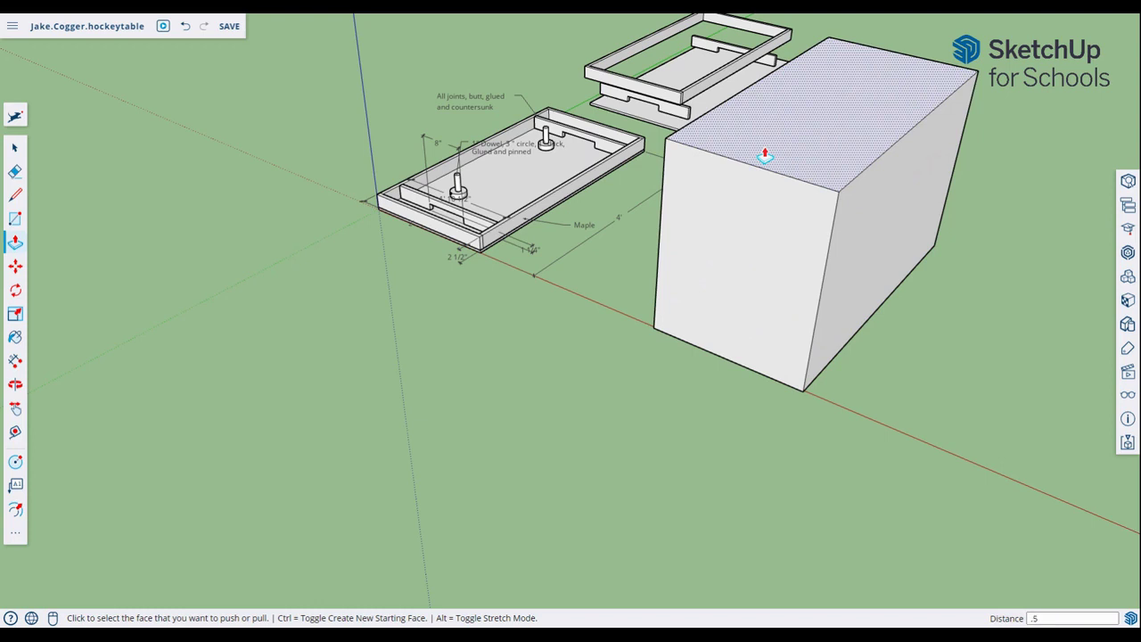
key("Return")
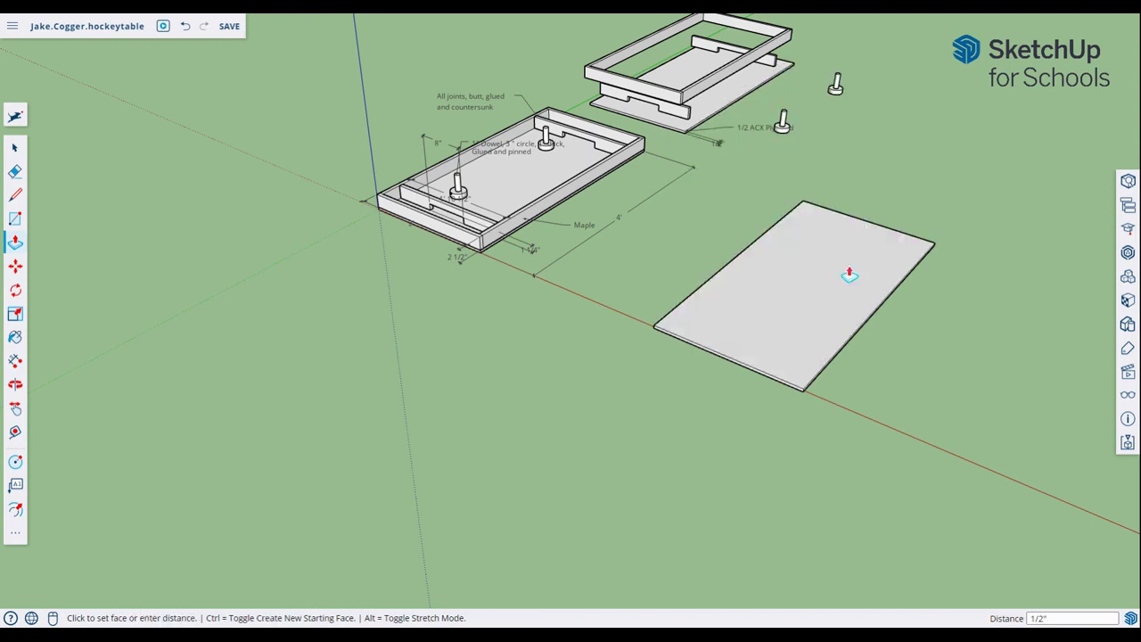
scroll(801, 392, "up", 5)
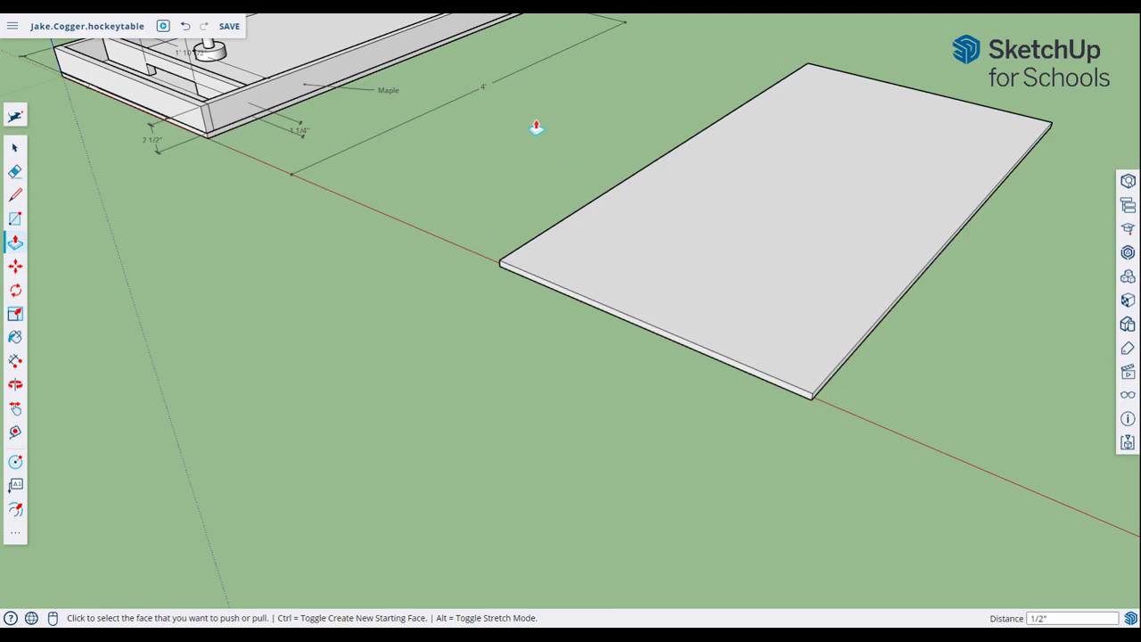
key("ctrl+z")
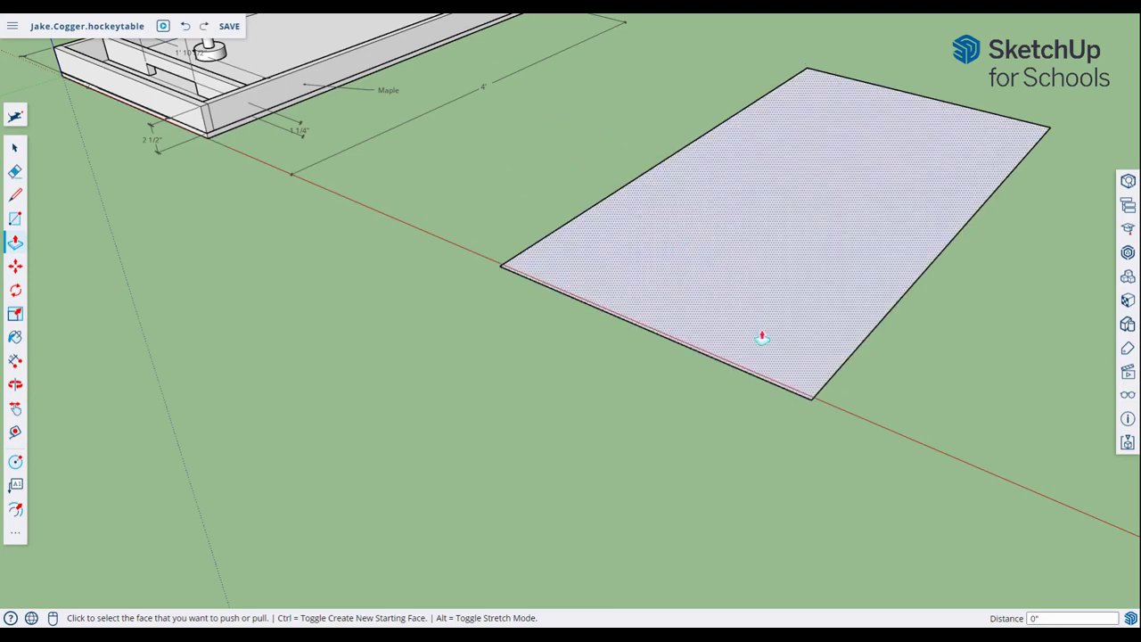
key("ctrl+z")
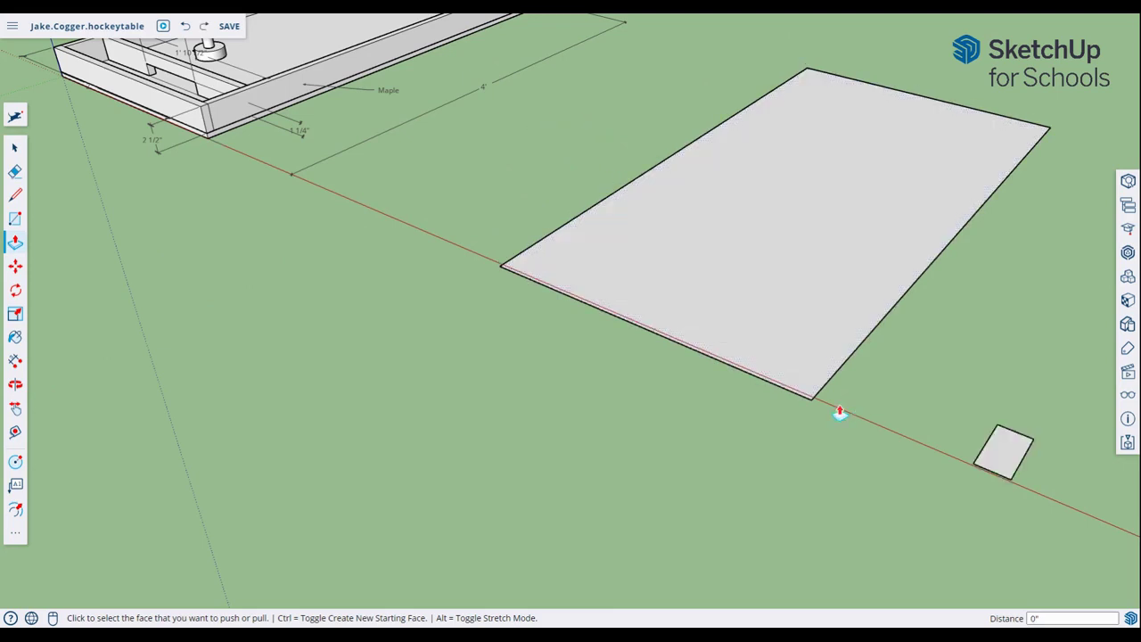
- Extrude the 2' by 4' base rectangle upward to a thickness of 1/2 inch with Push/Pull
mouse_move(591, 209)
middle_mouse_down()
mouse_move(807, 170)
mouse_move(547, 280)
mouse_move(548, 327)
mouse_move(749, 311)
middle_mouse_up()
left_click(715, 360)
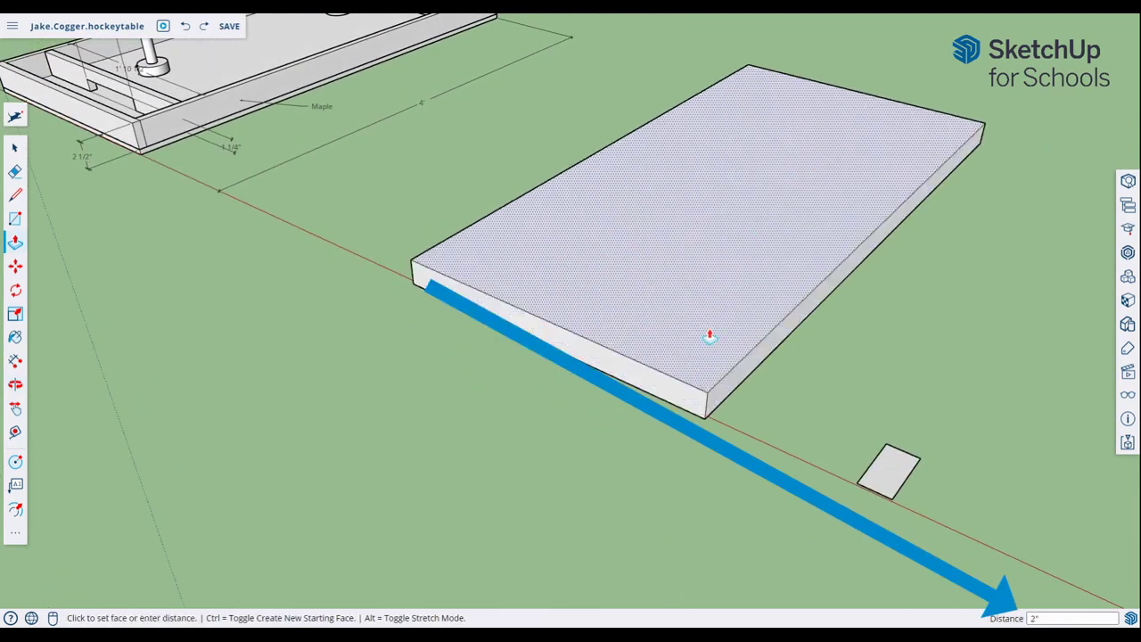
left_click(709, 271)
type("1")
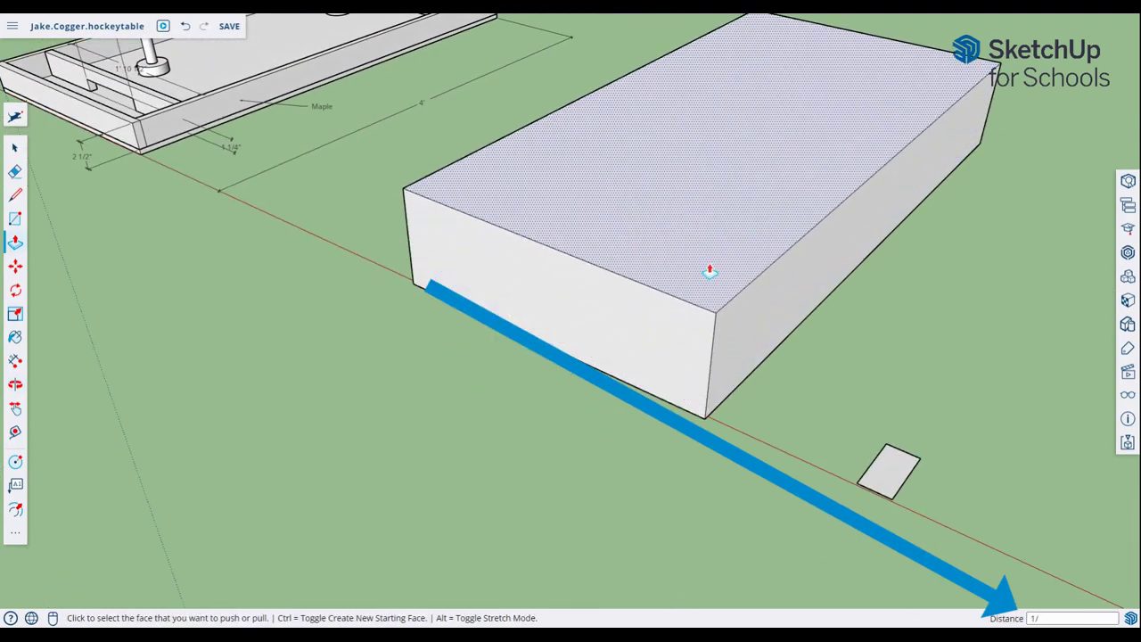
type("/2")
key("Return")
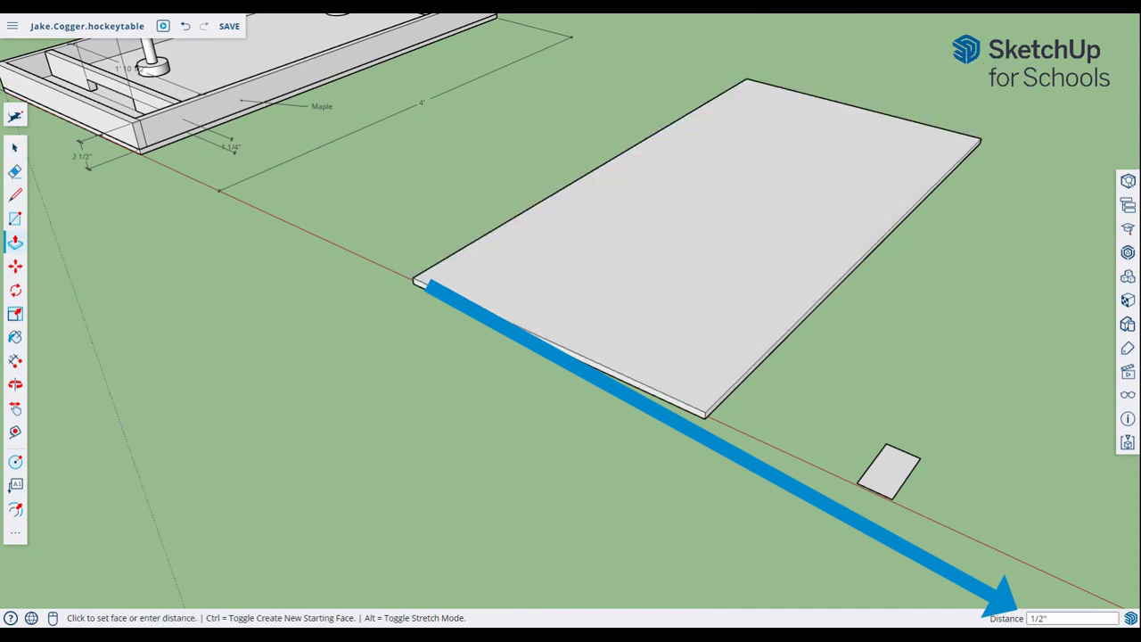
- Delete the small test rectangle on the red axis beside the base
middle_click_drag(657, 252, 799, 361)
key("space")
left_click_drag(1018, 544, 938, 439)
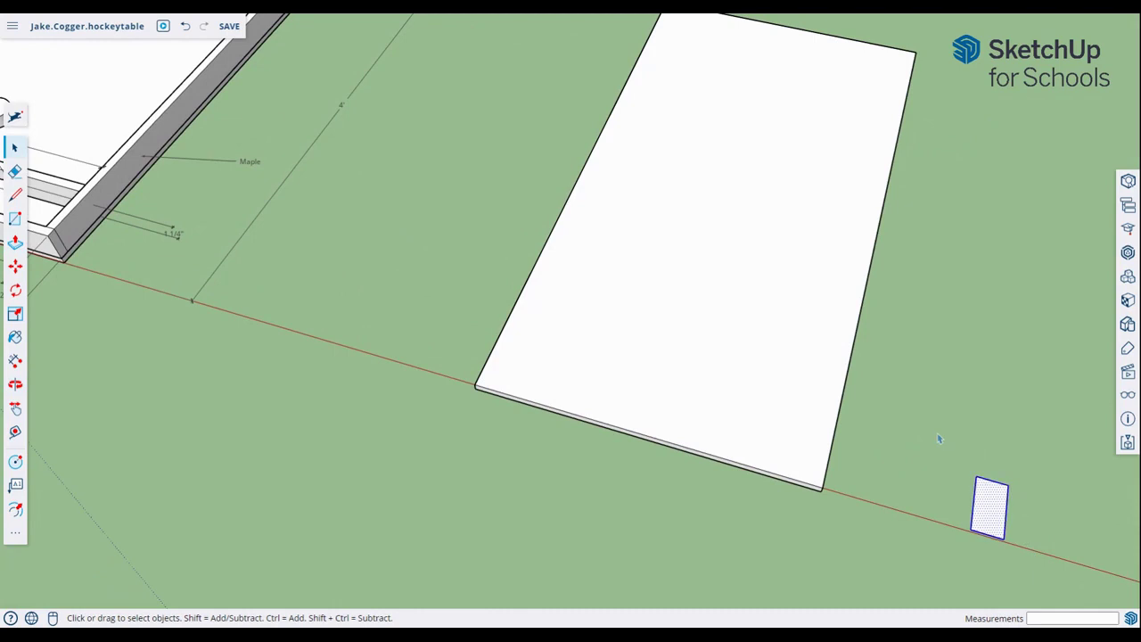
key("Delete")
scroll(460, 291, "down", 2)
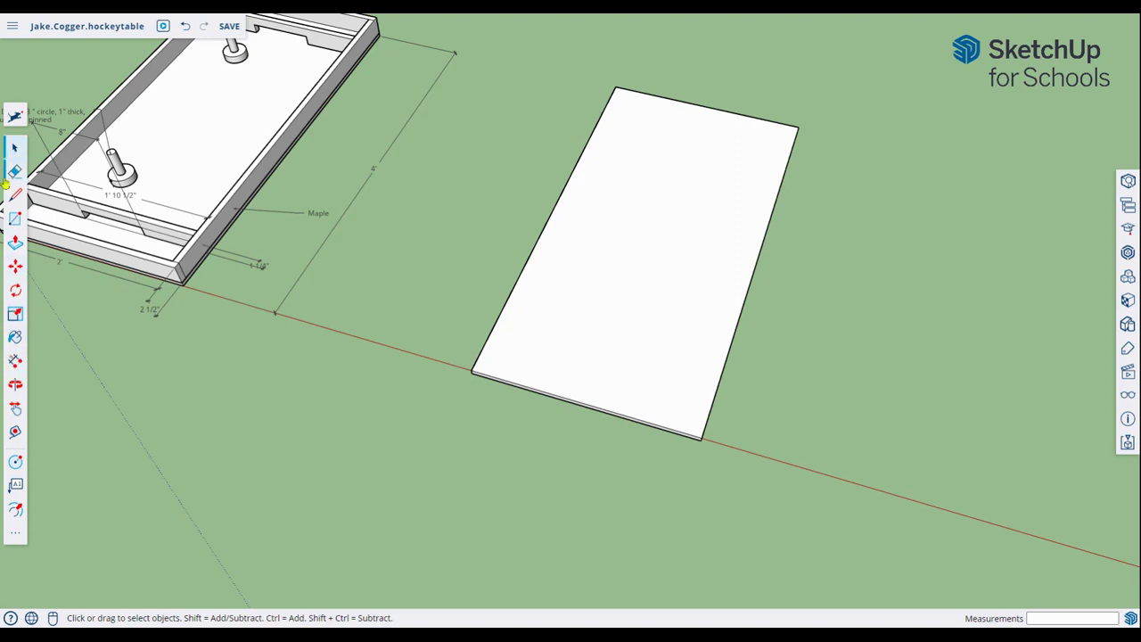
- Add a linear dimension along the base's short front edge, offset in front of the board
left_click(10, 540)
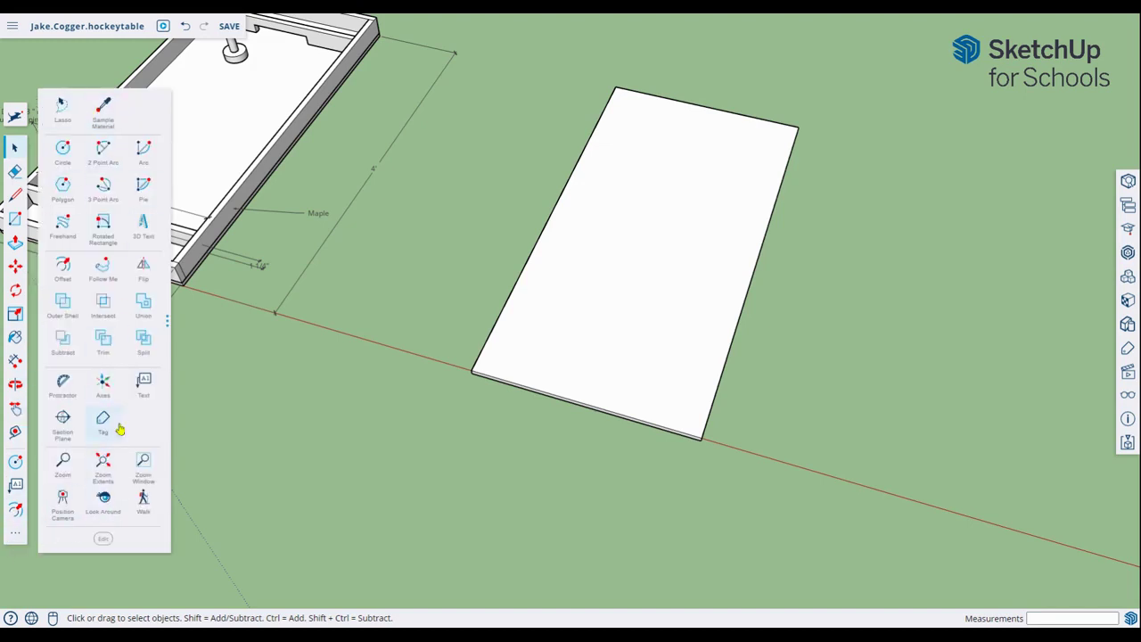
left_click(12, 362)
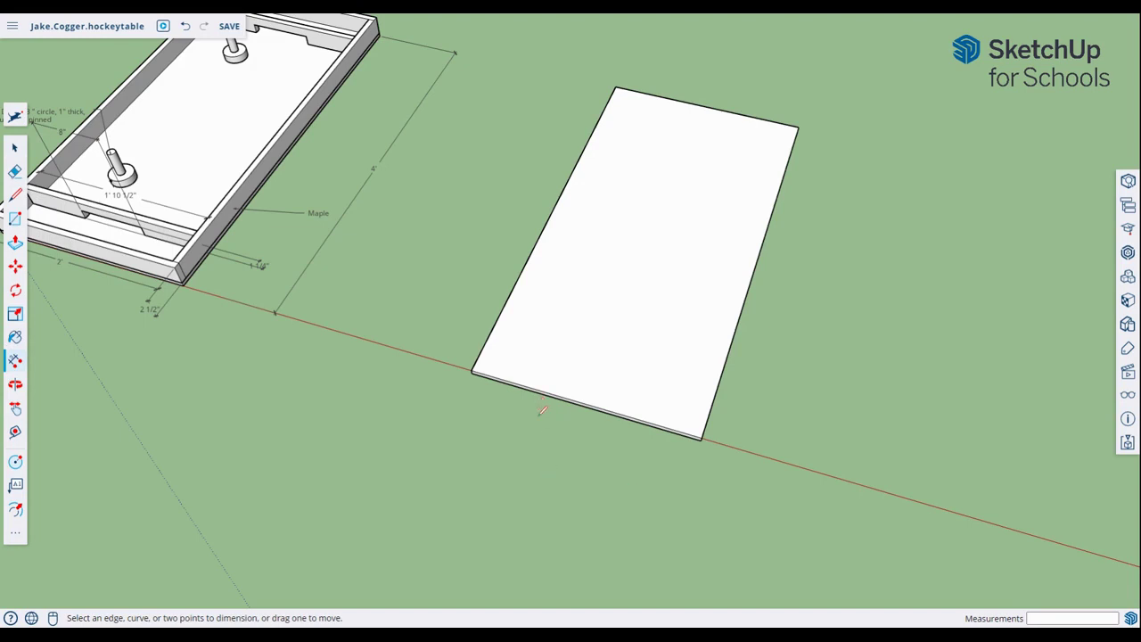
left_click(472, 369)
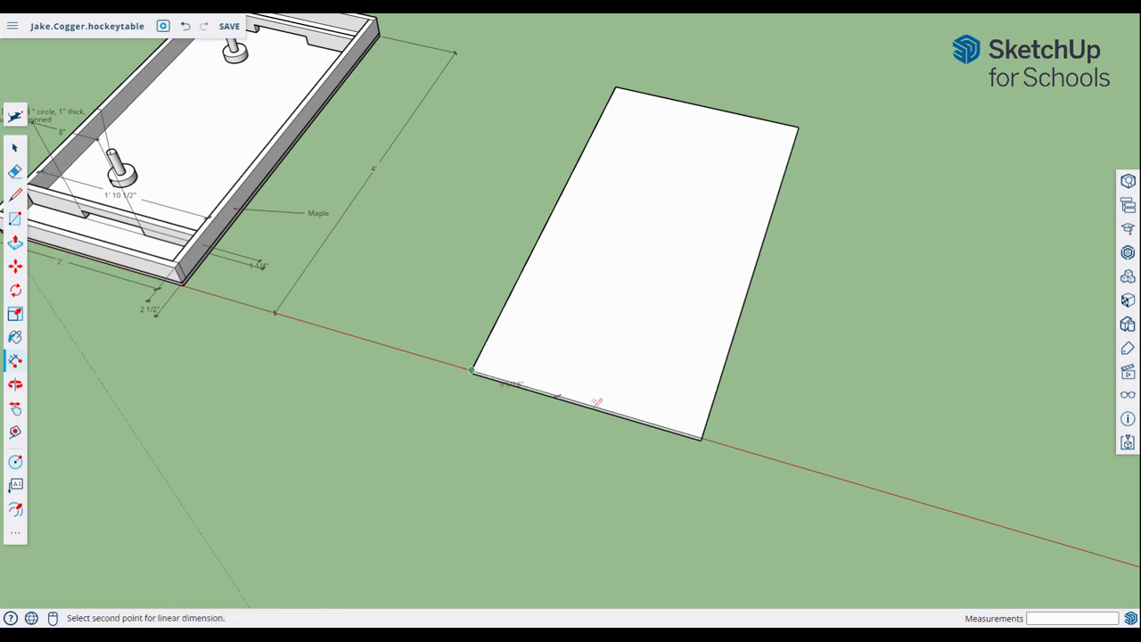
left_click(702, 436)
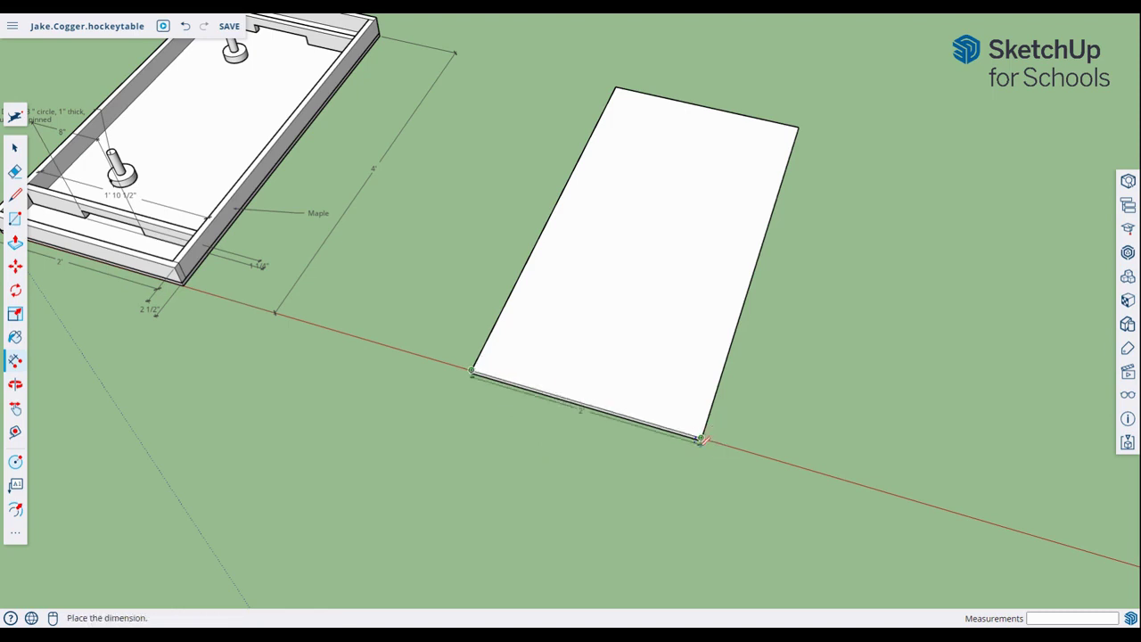
left_click(615, 524)
- Add a linear dimension along the base's long edge farther from the finished table, offset outward from the board
key("o")
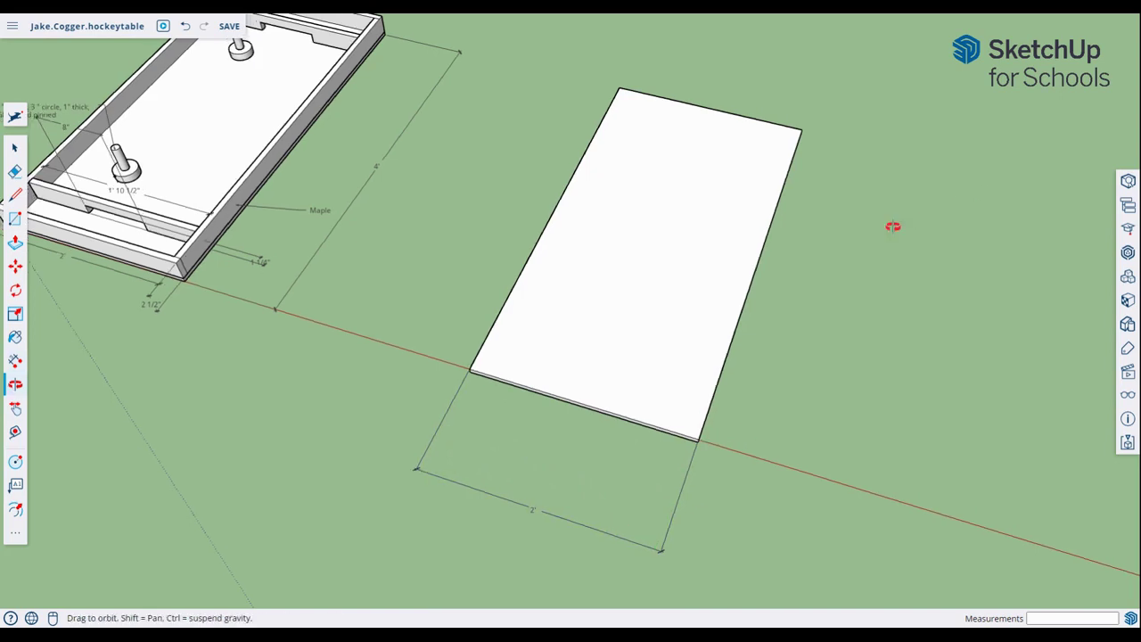
left_click_drag(894, 226, 696, 178)
middle_click_drag(696, 177, 814, 253)
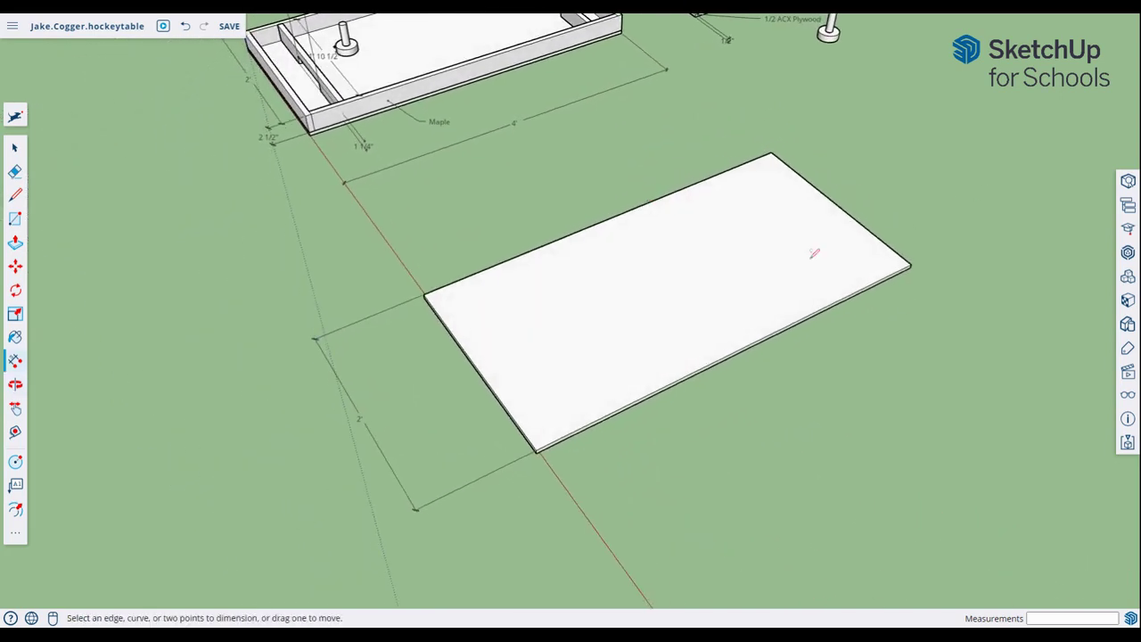
left_click(910, 265)
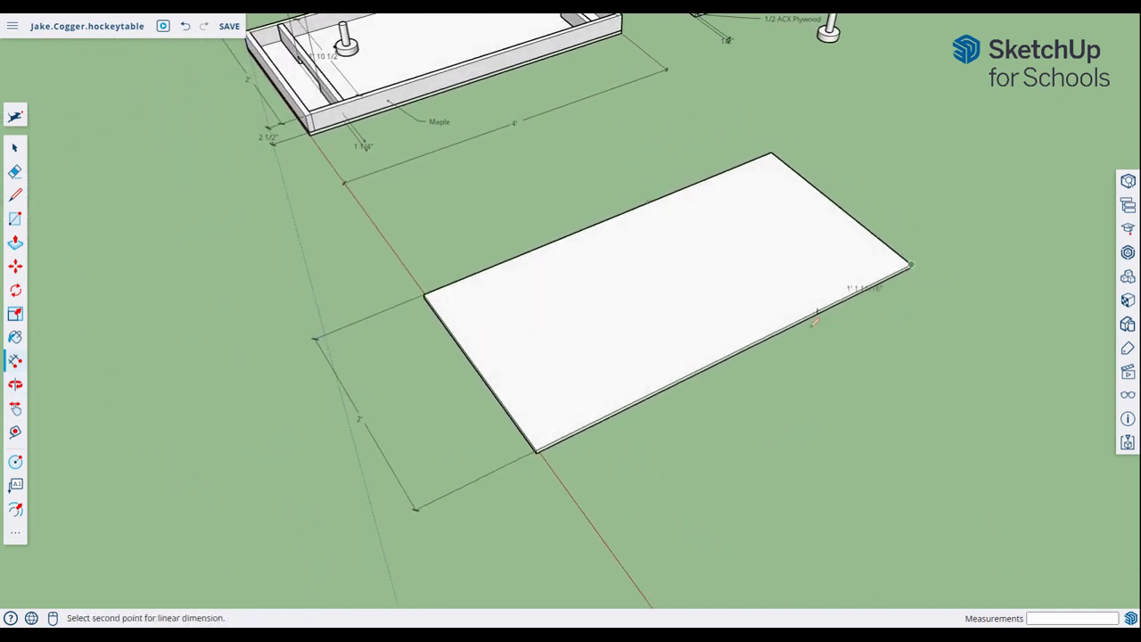
left_click(538, 448)
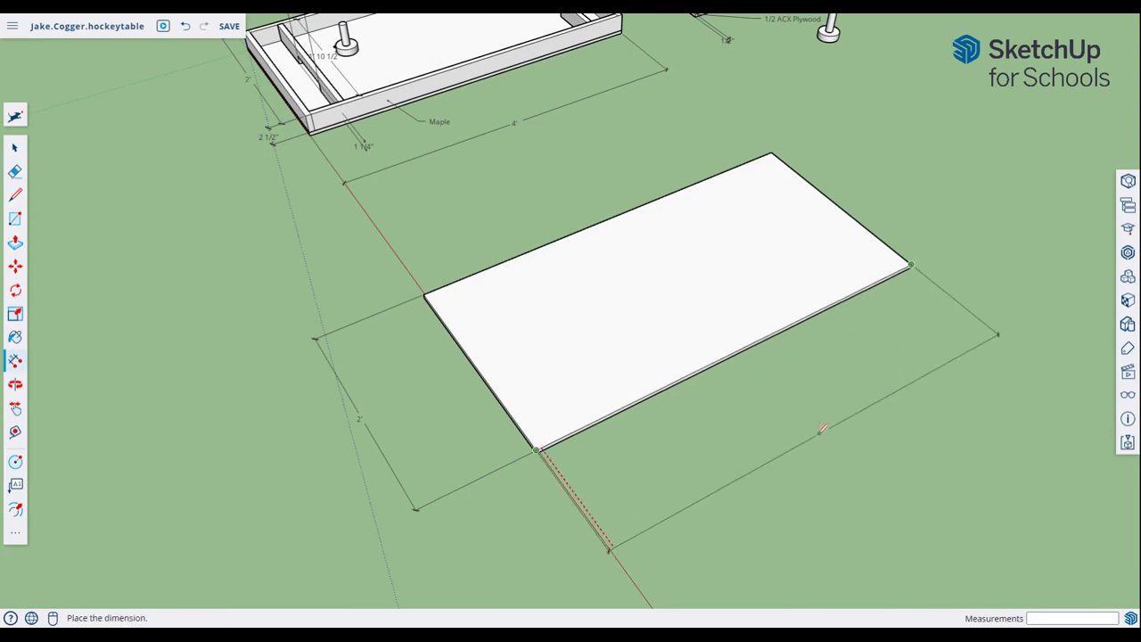
left_click(815, 426)
- Dimension the base's thickness at its front corner on the red axis, offset along the axis
middle_click_drag(553, 437, 629, 365)
scroll(631, 340, "up", 3)
left_click(627, 366)
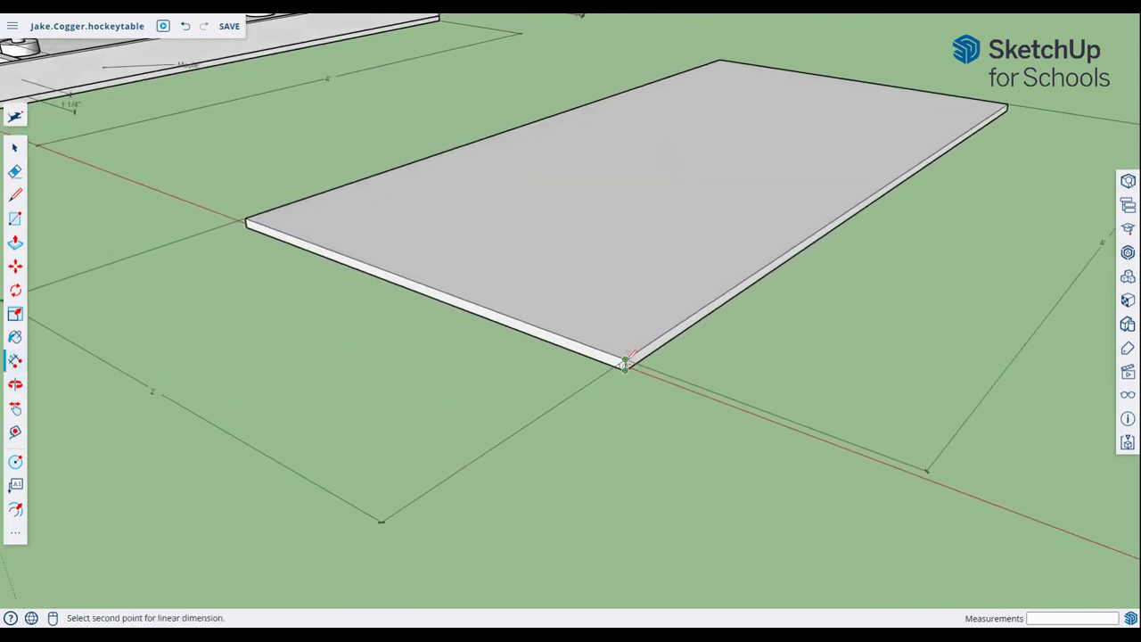
left_click(625, 361)
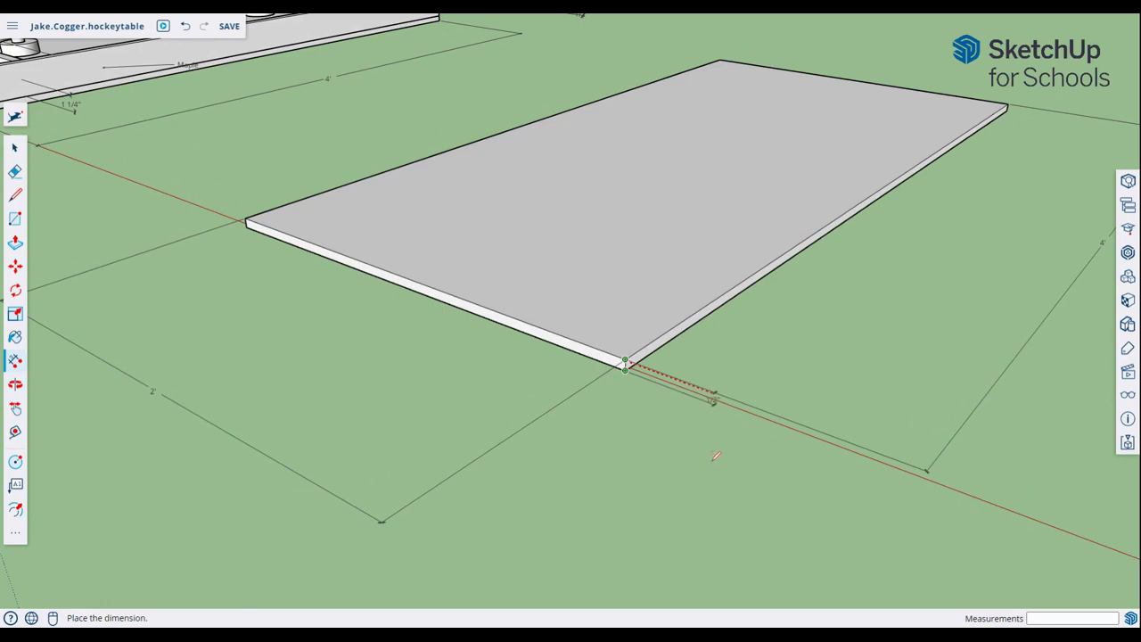
left_click(716, 397)
- Move the base's width dimension closer to the short front edge
scroll(738, 402, "down", 5)
middle_click_drag(606, 366, 705, 361)
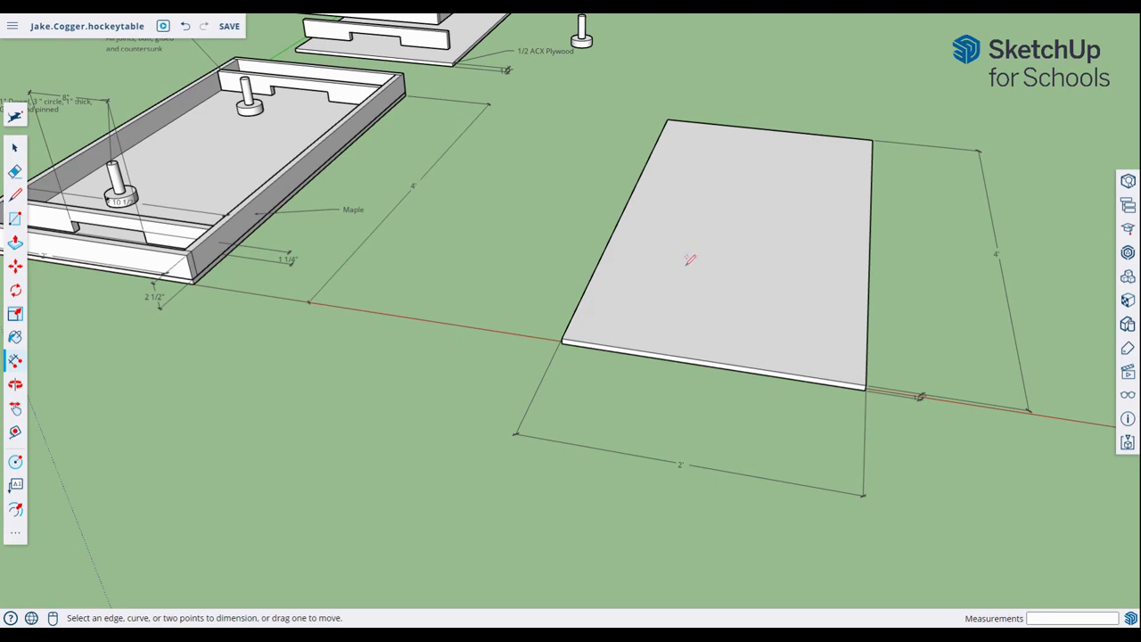
key("t")
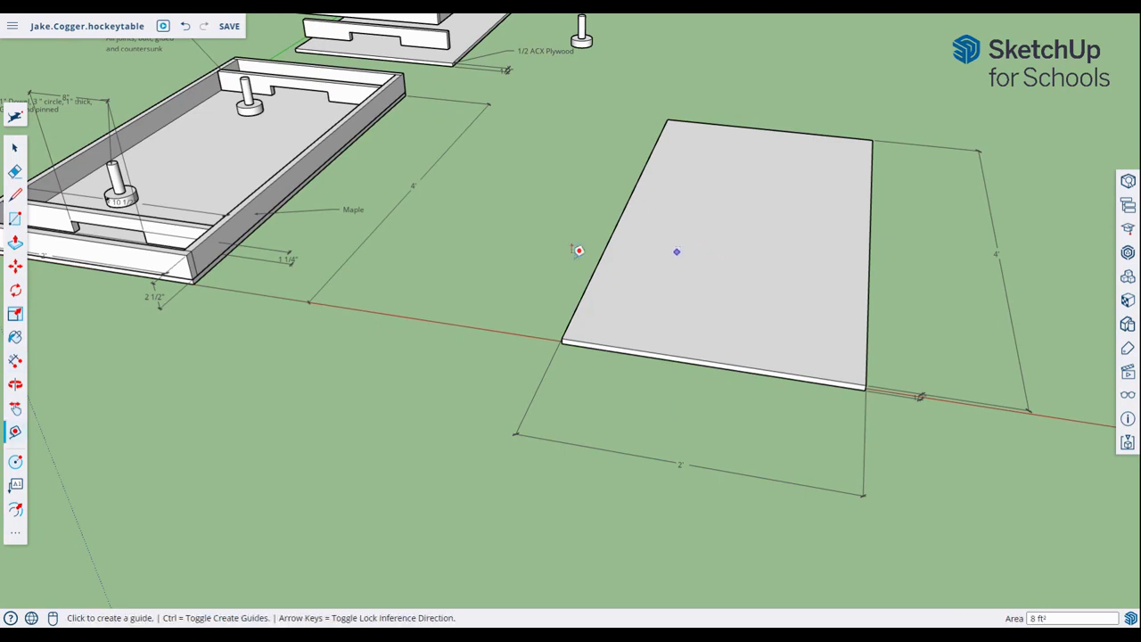
left_click(15, 358)
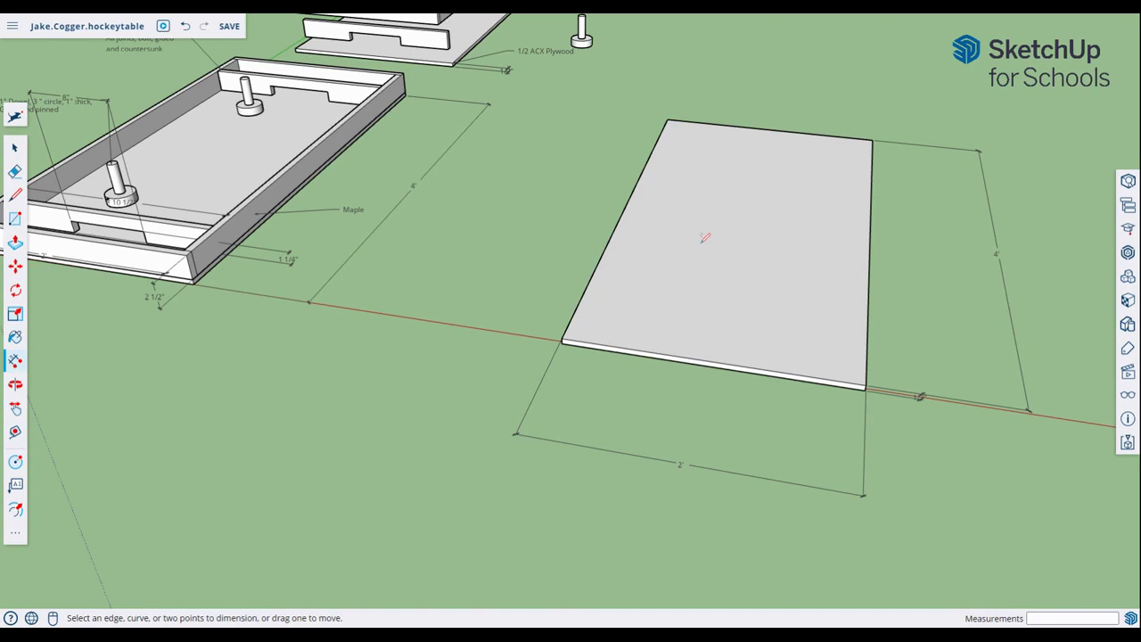
left_click(561, 339)
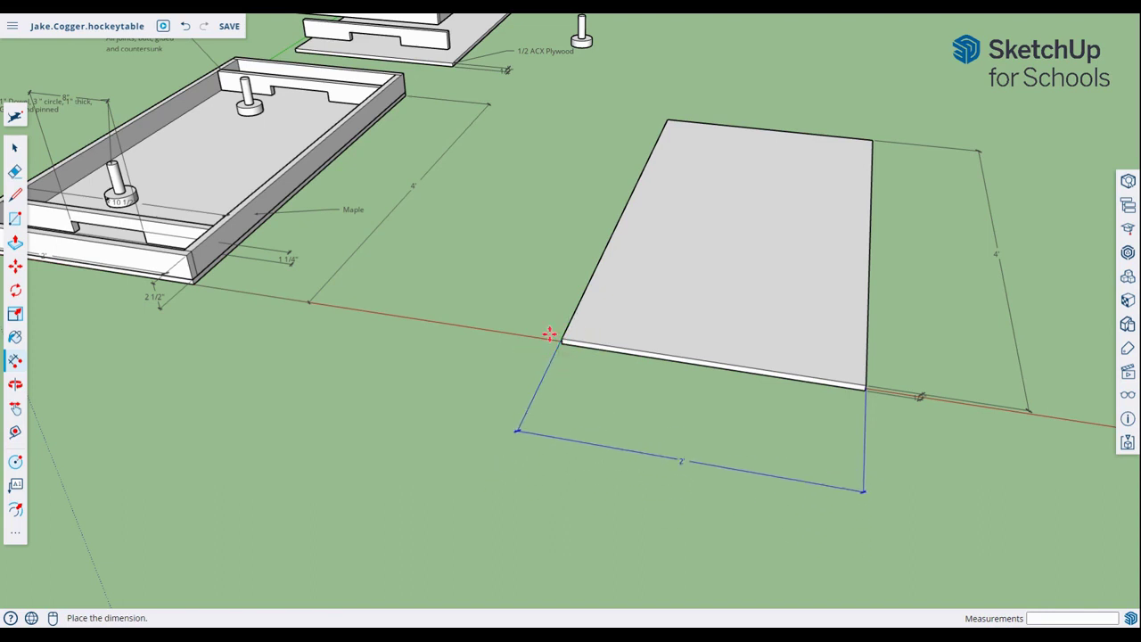
left_click(557, 323)
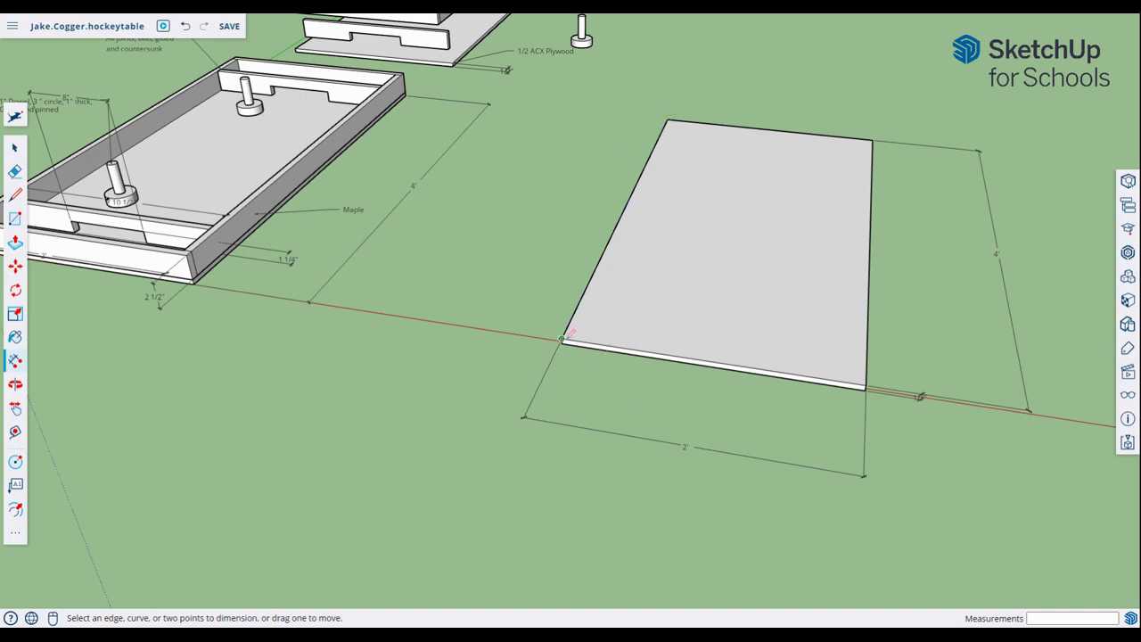
- Select the entire base board and make it a group
key("space")
middle_click_drag(944, 204, 695, 248)
scroll(695, 248, "down", 3)
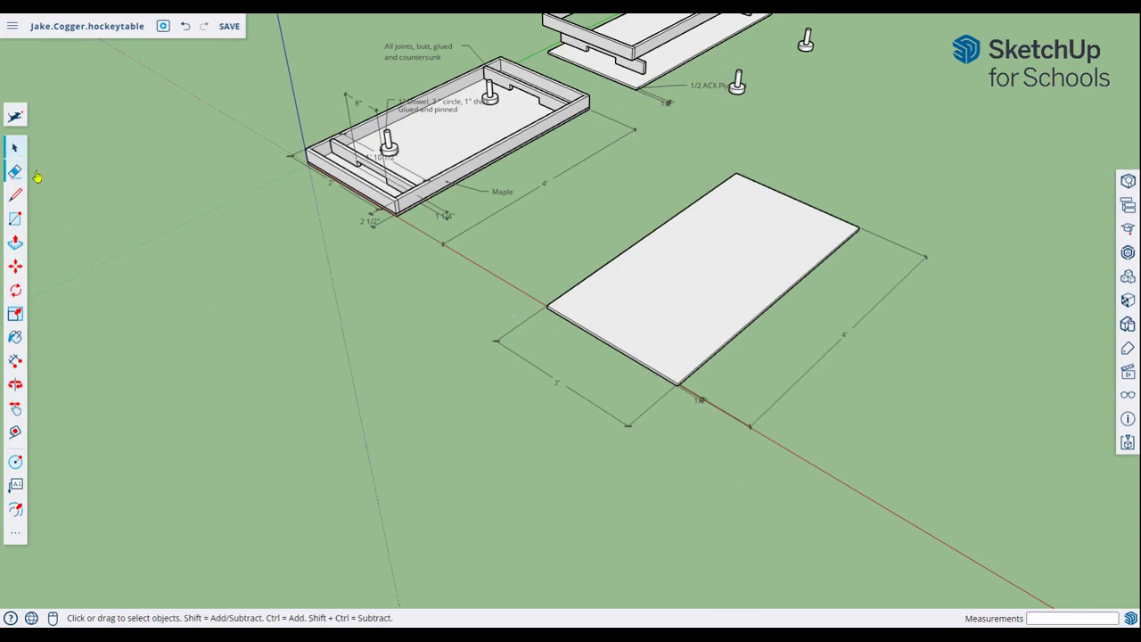
double_click(668, 296)
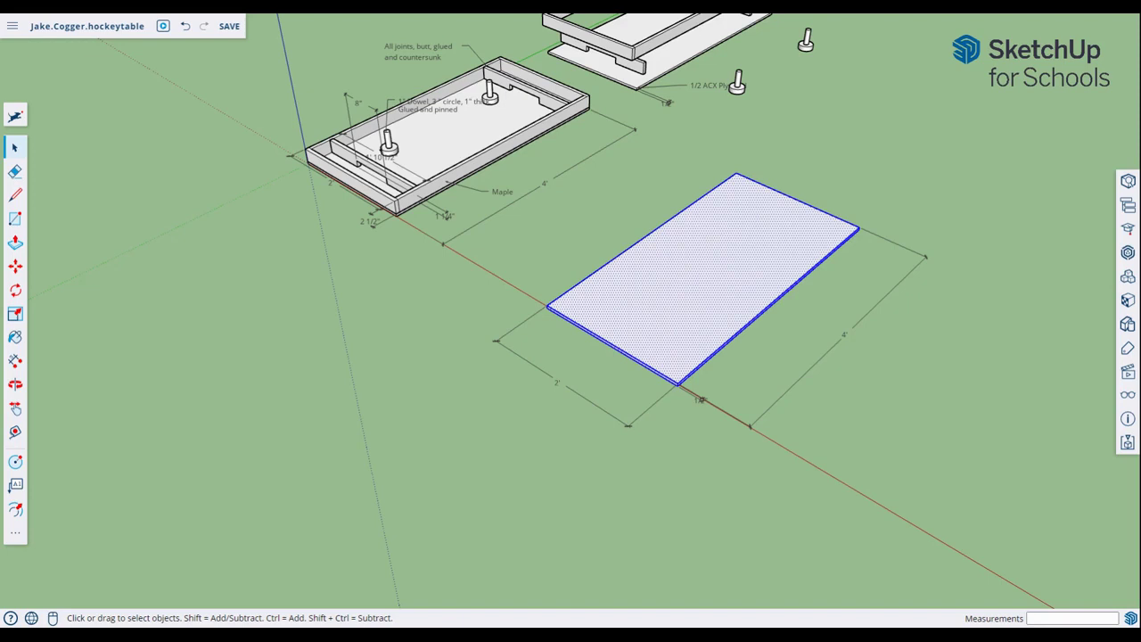
left_click(946, 423)
double_click(691, 296)
right_click(691, 295)
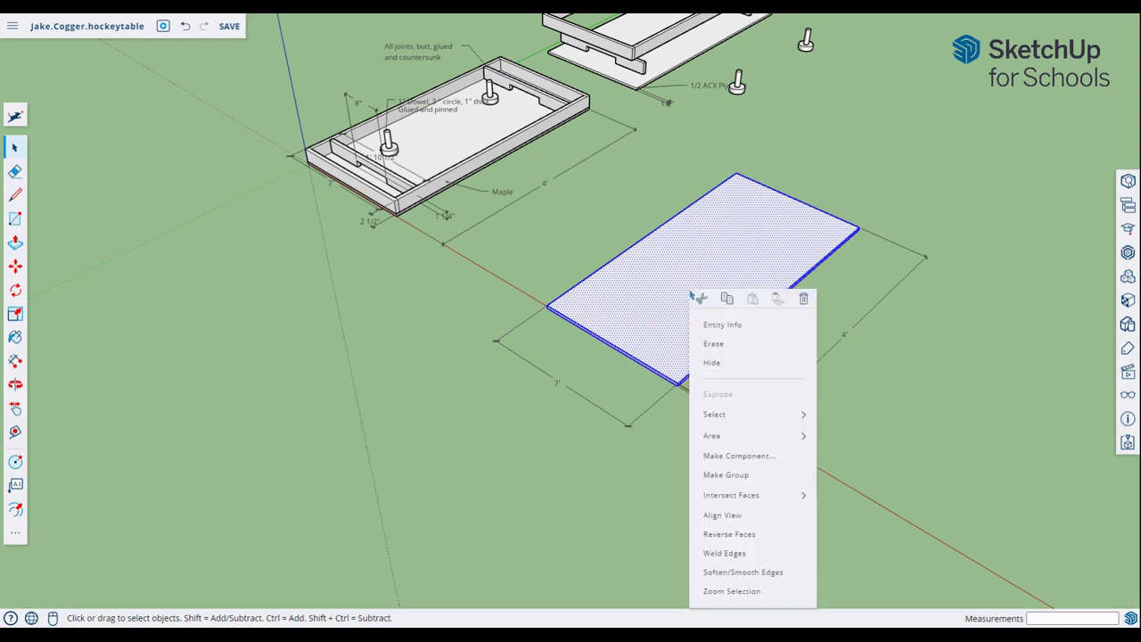
left_click(729, 476)
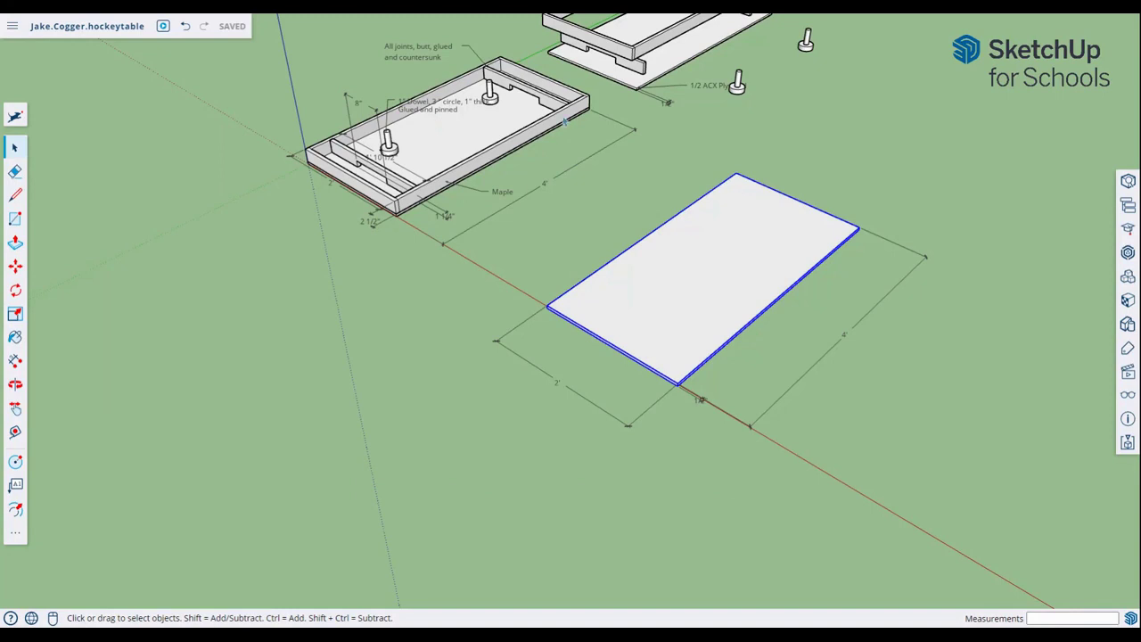
- Draw a 4' by 2' rectangle on top of the grouped base, starting from its front corner nearest the finished table
key("r")
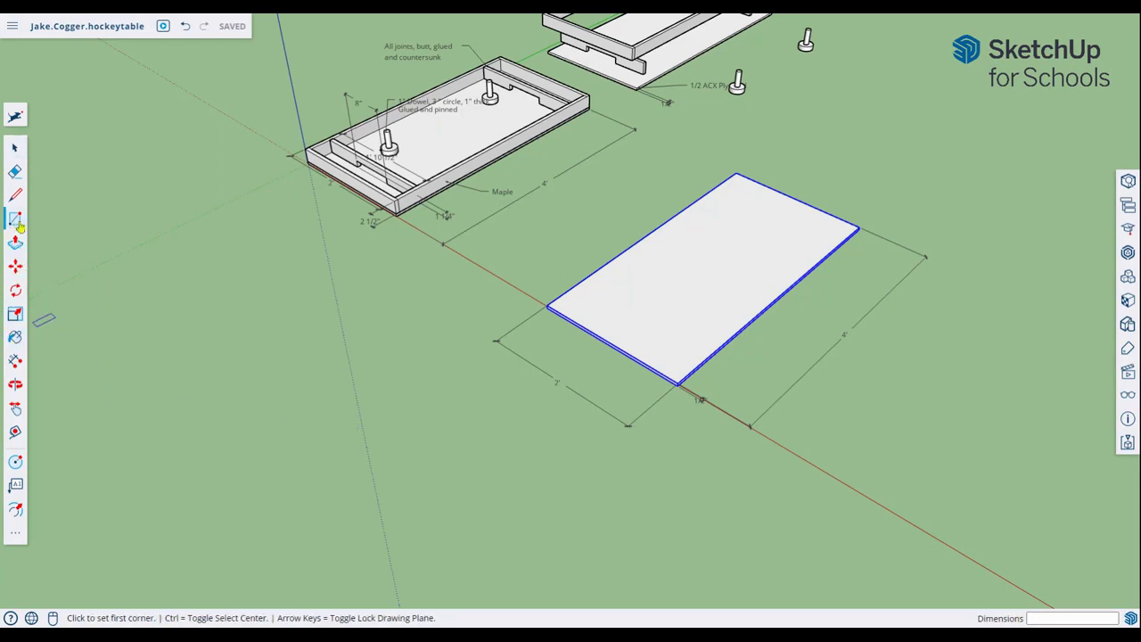
left_click(546, 305)
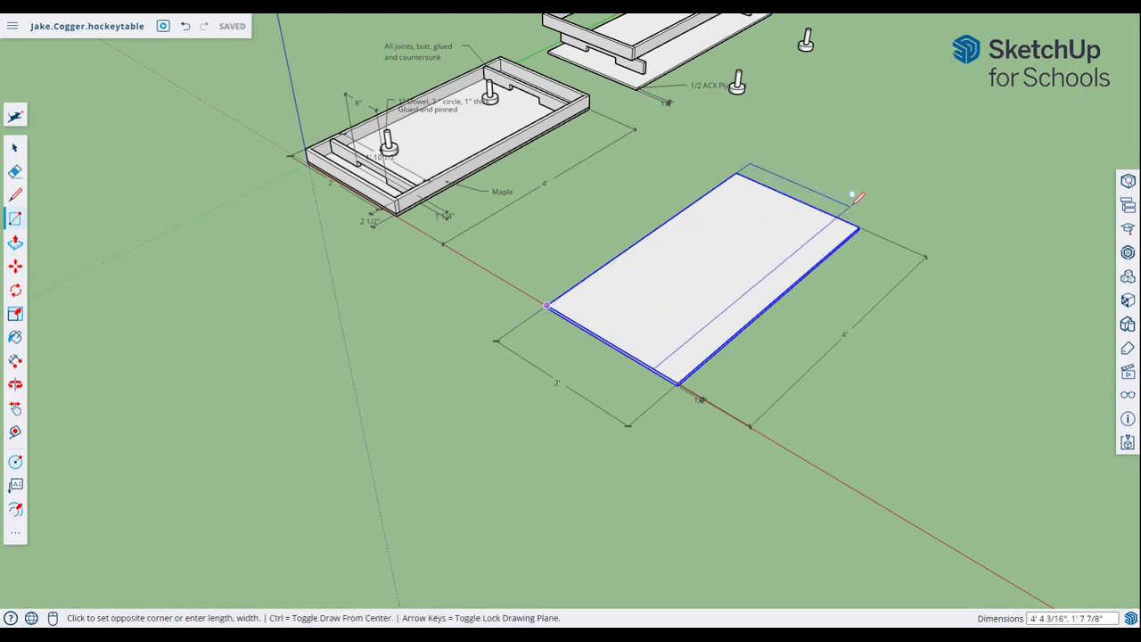
type("4', 2'")
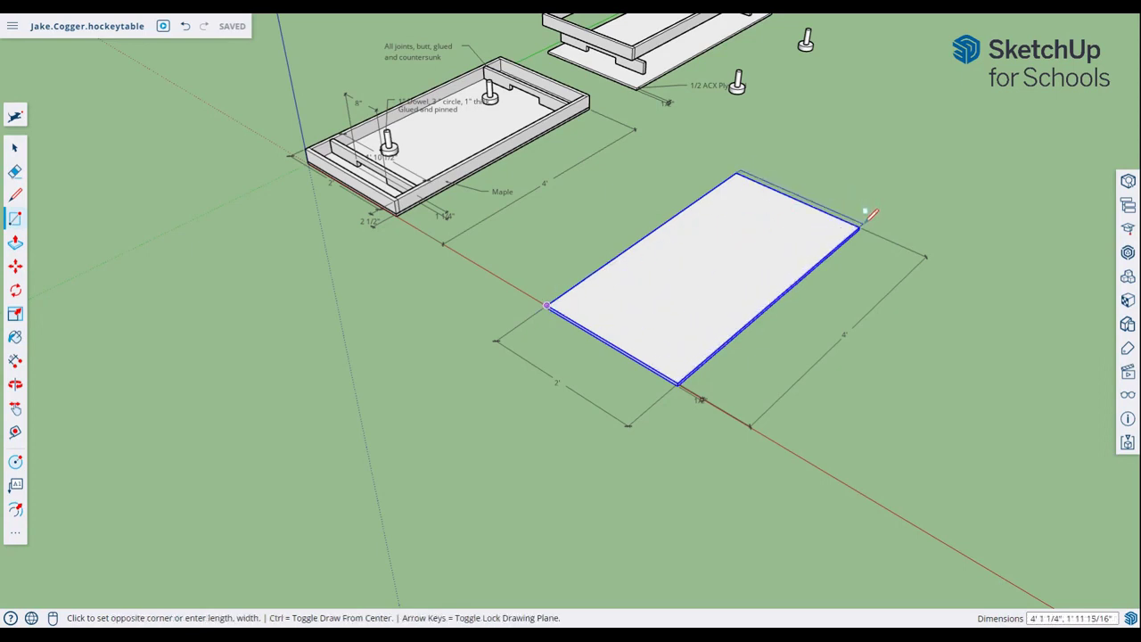
key("Return")
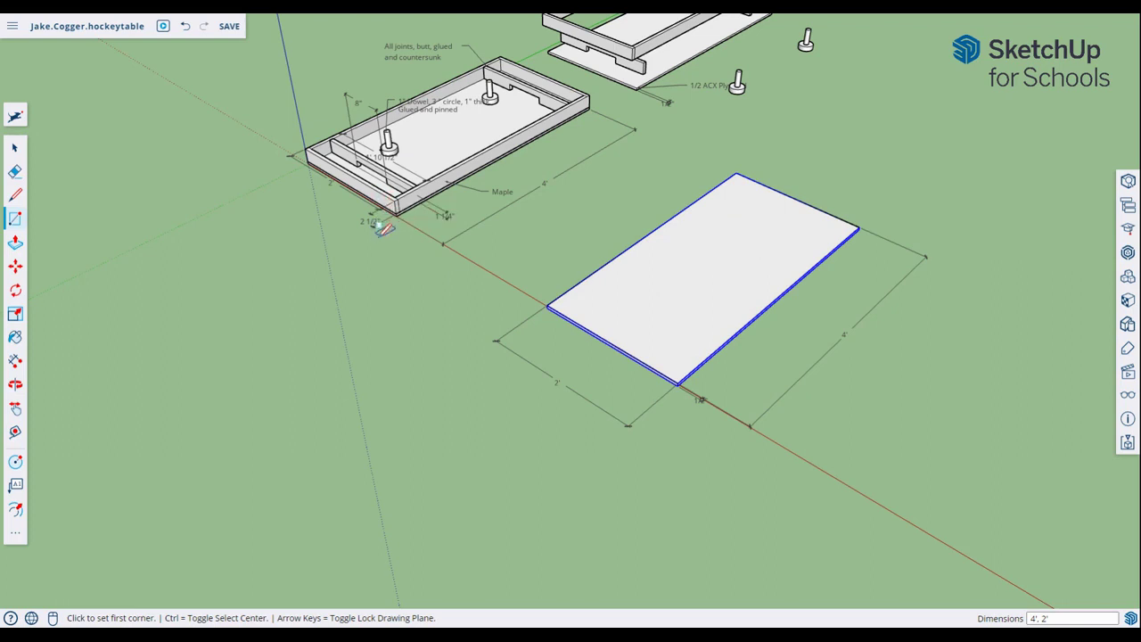
- Extrude the rectangle on top of the base upward by 2.5 inches with Push/Pull
scroll(551, 290, "up", 3)
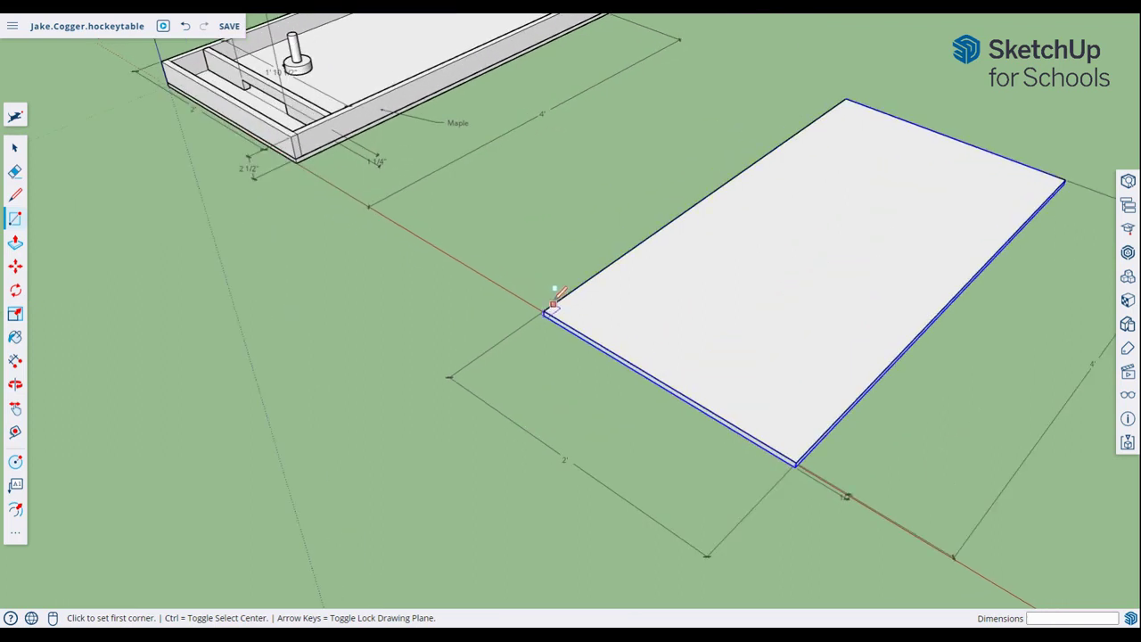
scroll(553, 298, "down", 3)
key("p")
left_click(687, 316)
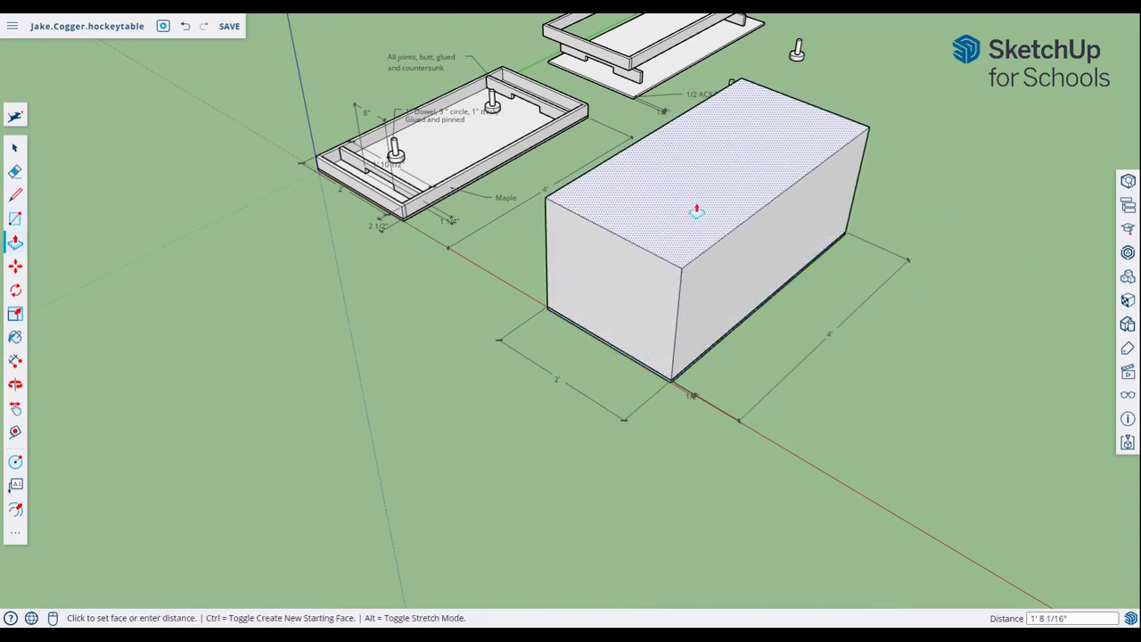
left_click(692, 169)
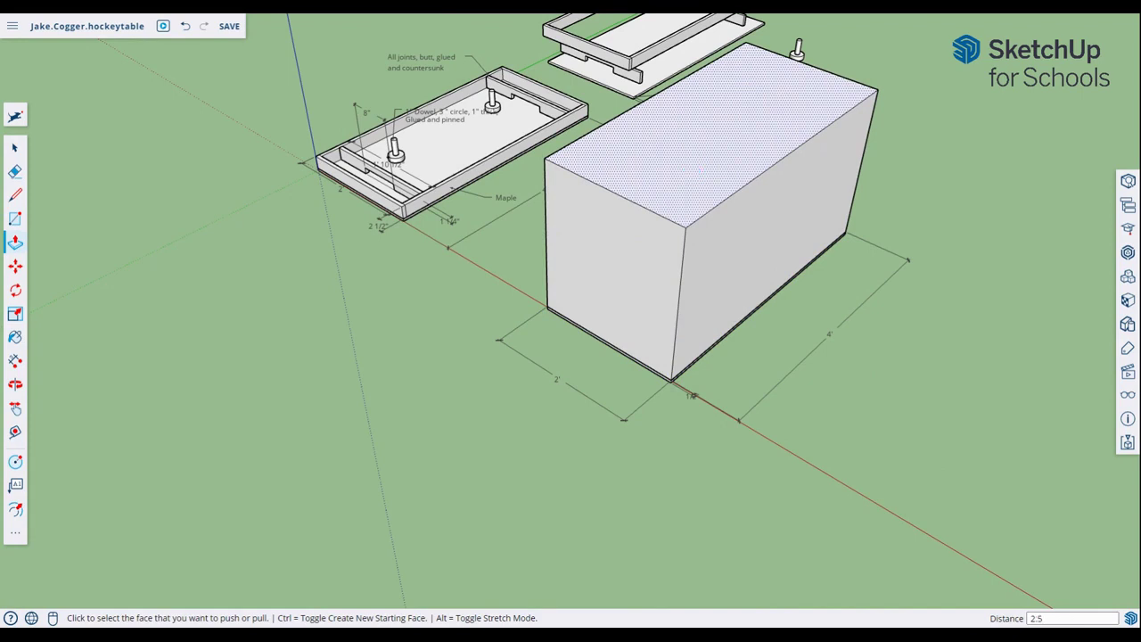
type("2.5")
key("Return")
- Try offsetting the outline of the raised block's top face inward by eye, undoing the attempts
scroll(583, 380, "up", 5)
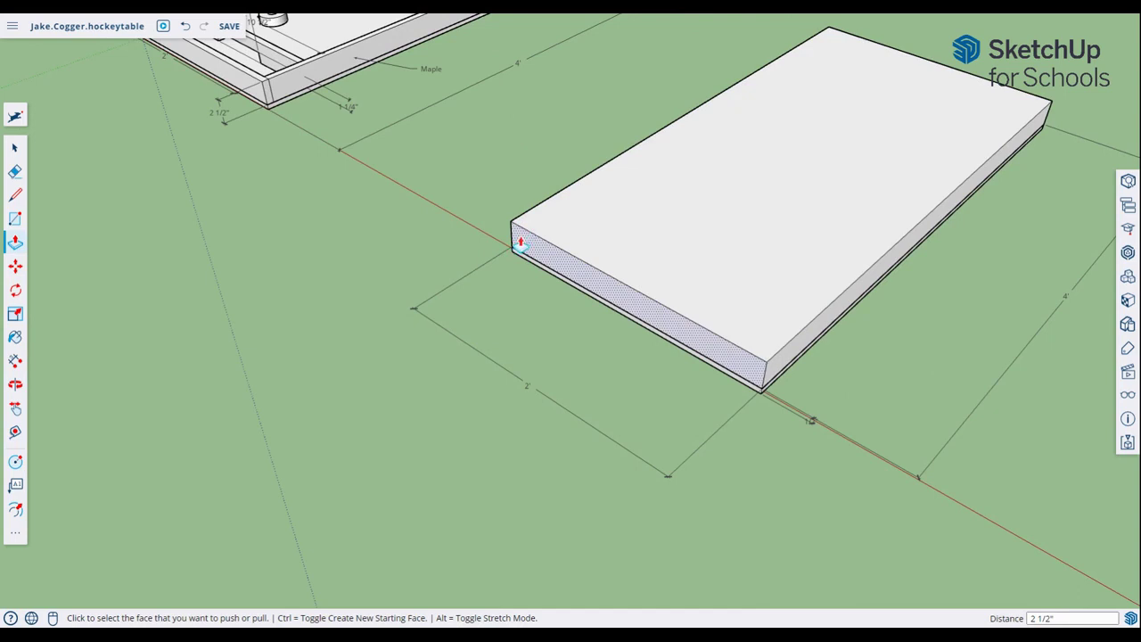
scroll(520, 242, "down", 4)
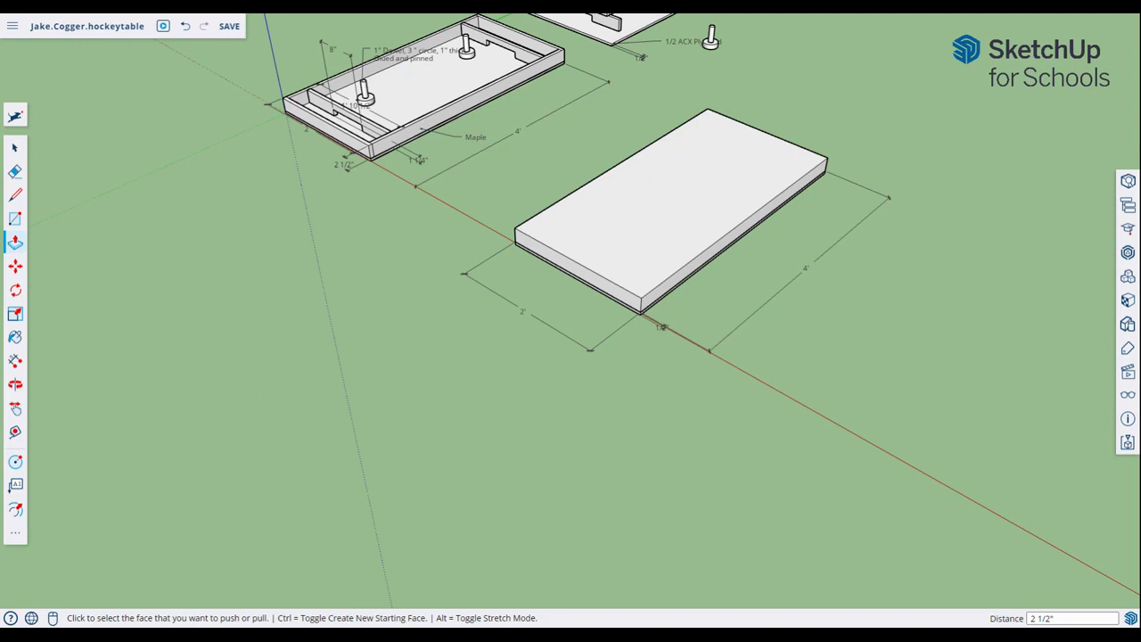
key("f")
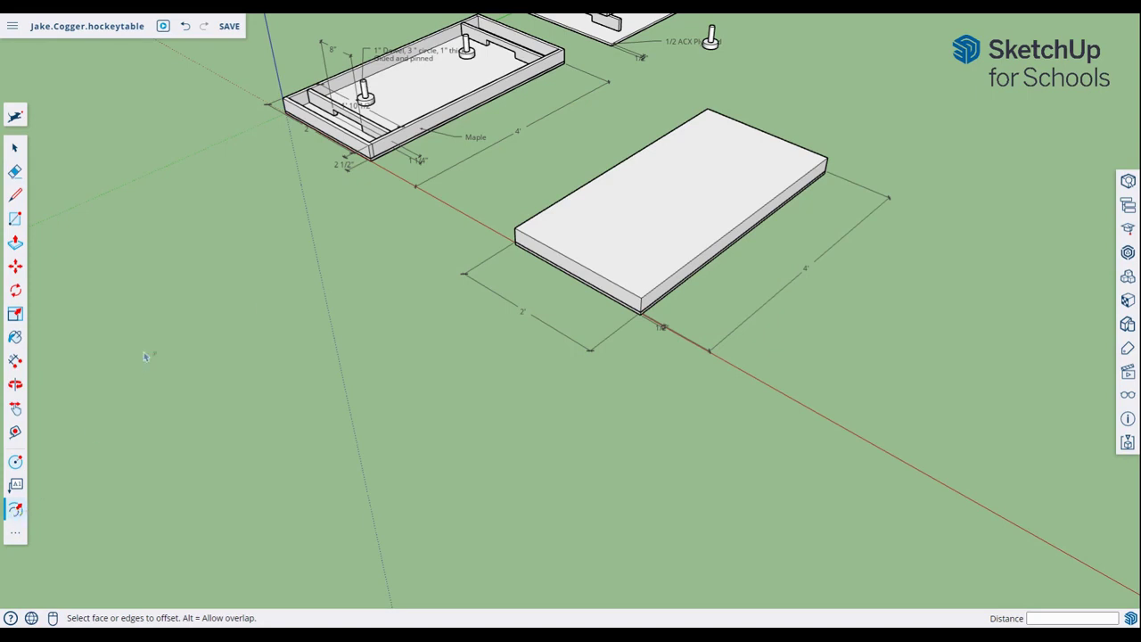
middle_click_drag(460, 166, 456, 222)
scroll(331, 126, "down", 2)
key("h")
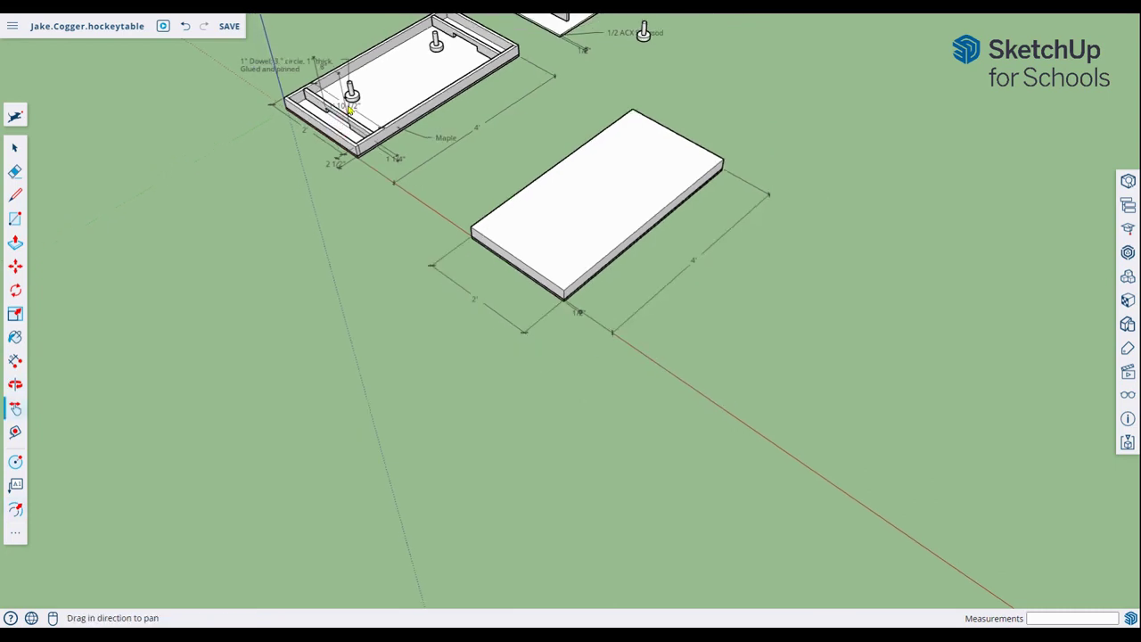
left_click_drag(425, 166, 457, 288)
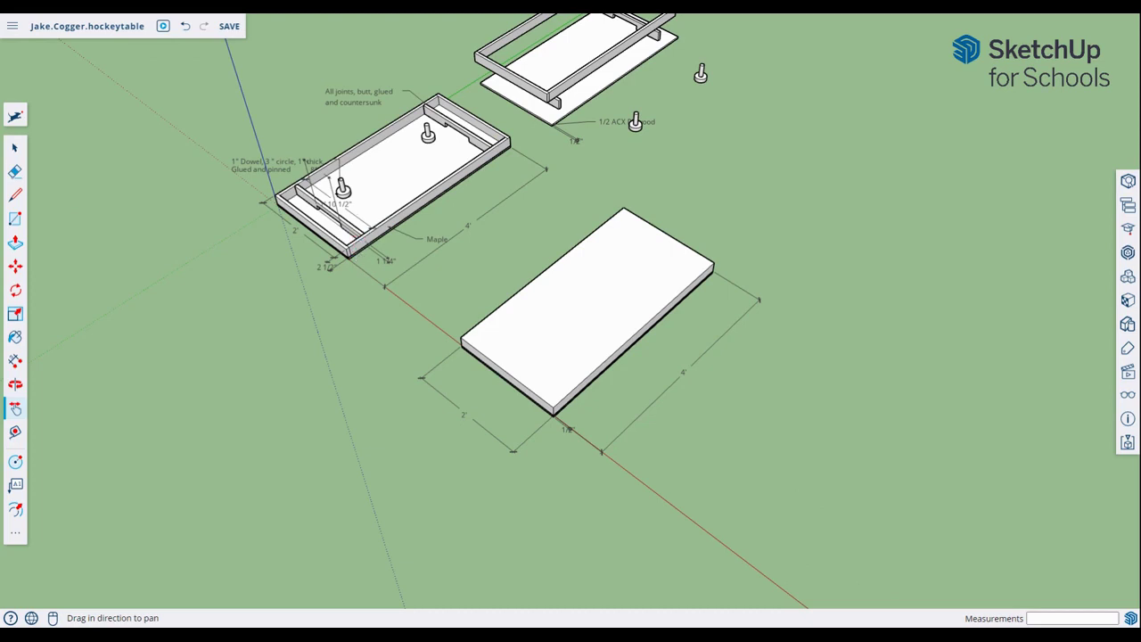
left_click(18, 520)
left_click(17, 536)
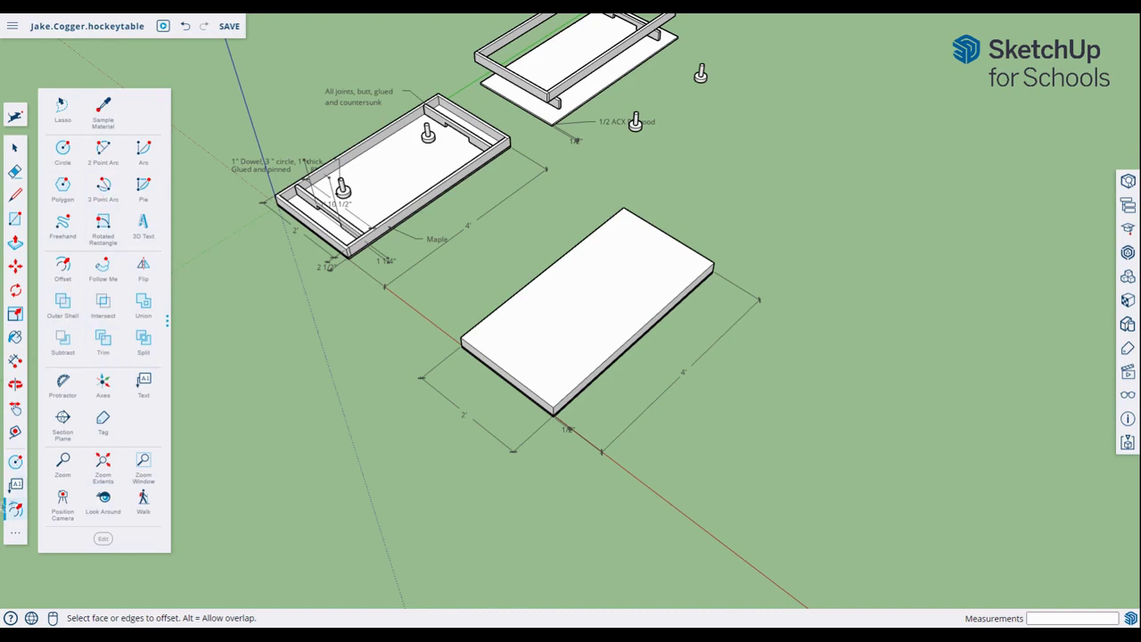
left_click(16, 518)
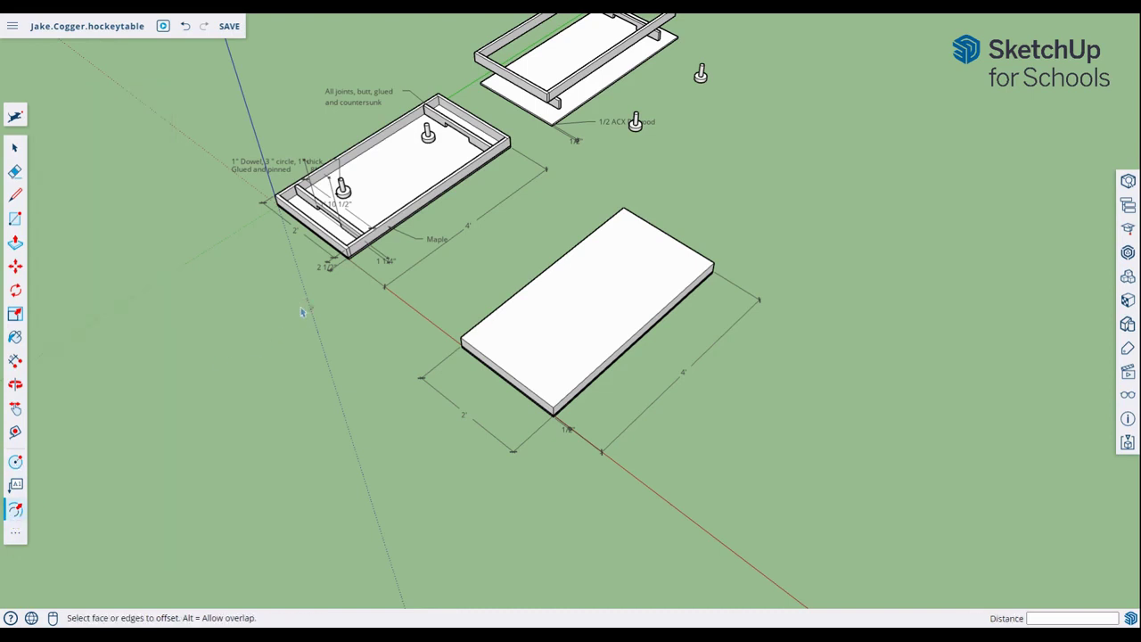
left_click(610, 360)
left_click(501, 332)
left_click(526, 353)
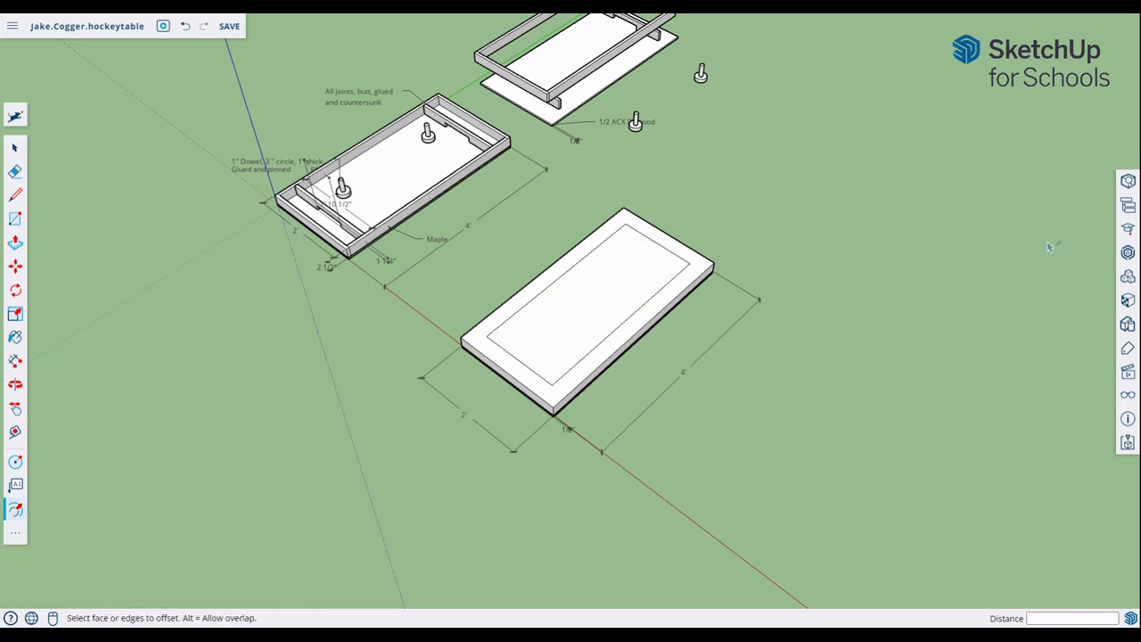
left_click(646, 308)
left_click(546, 314)
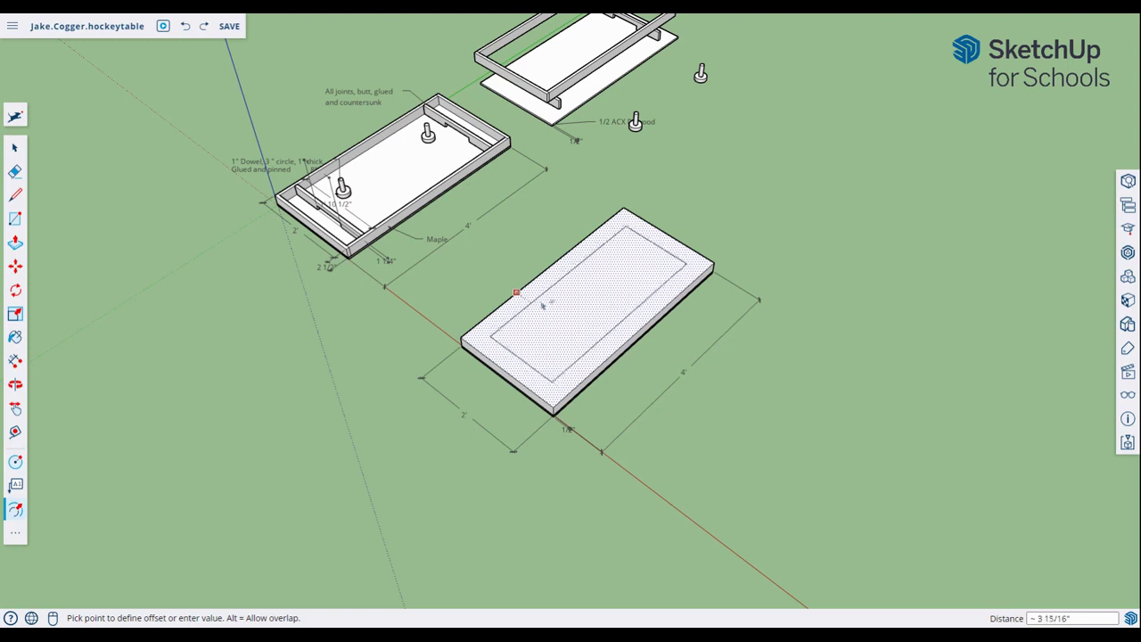
left_click(536, 305)
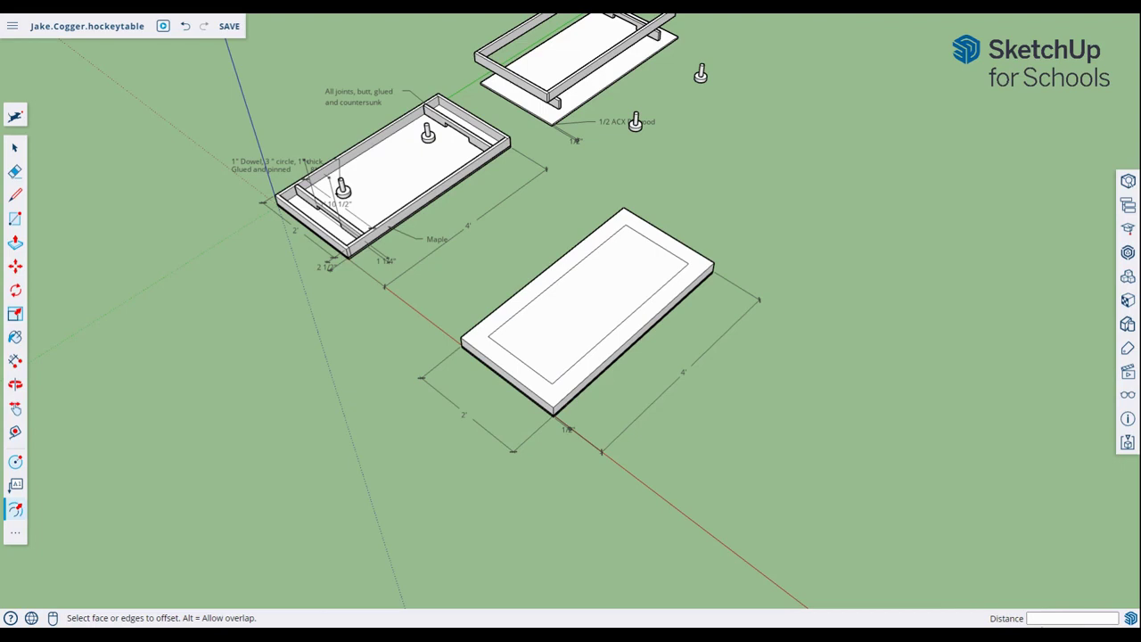
left_click(597, 341)
key("ctrl+z")
- Offset the outline of the block's top face inward by .75 inches
left_click(520, 331)
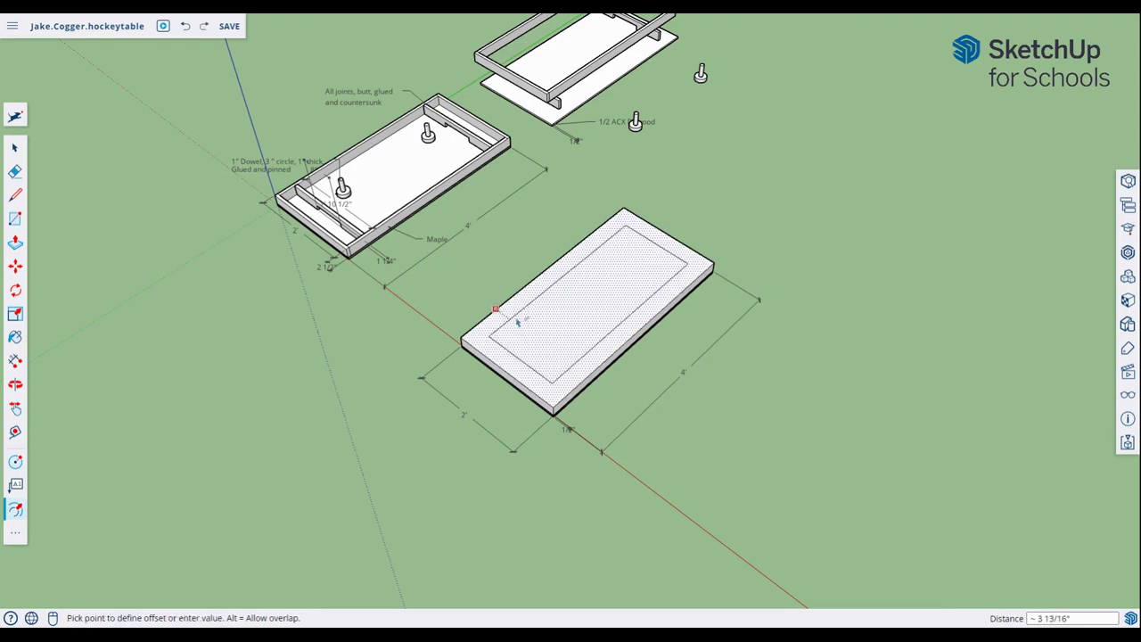
left_click(519, 324)
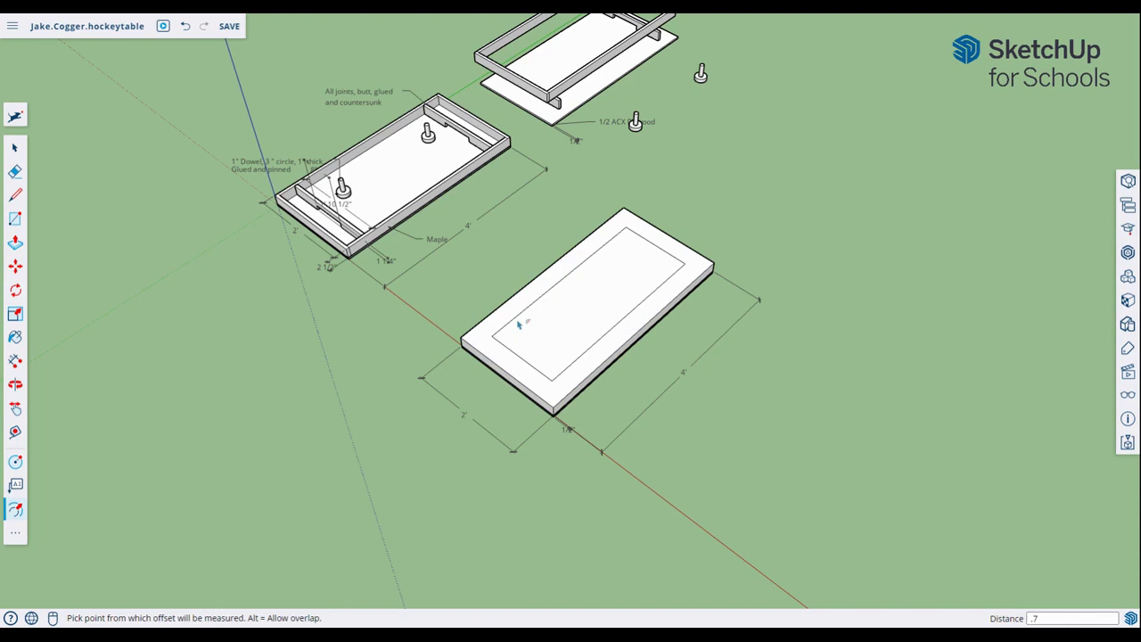
type(".75")
key("Return")
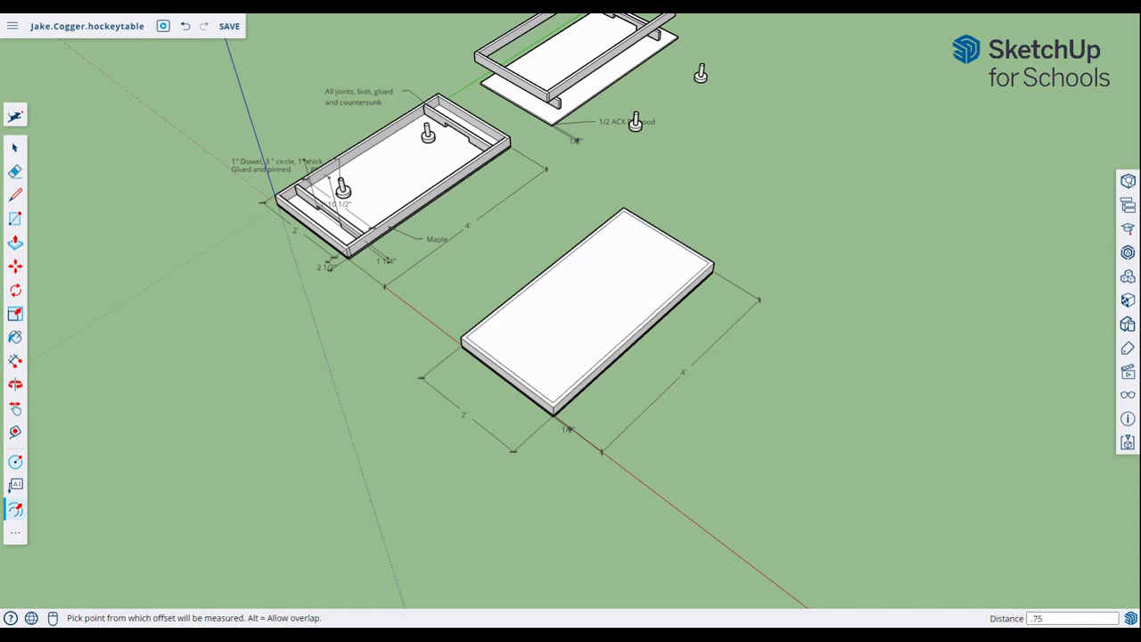
- Push the inner top face down 2 1/2" to the base, leaving a hollow rectangular frame
scroll(575, 256, "up", 3)
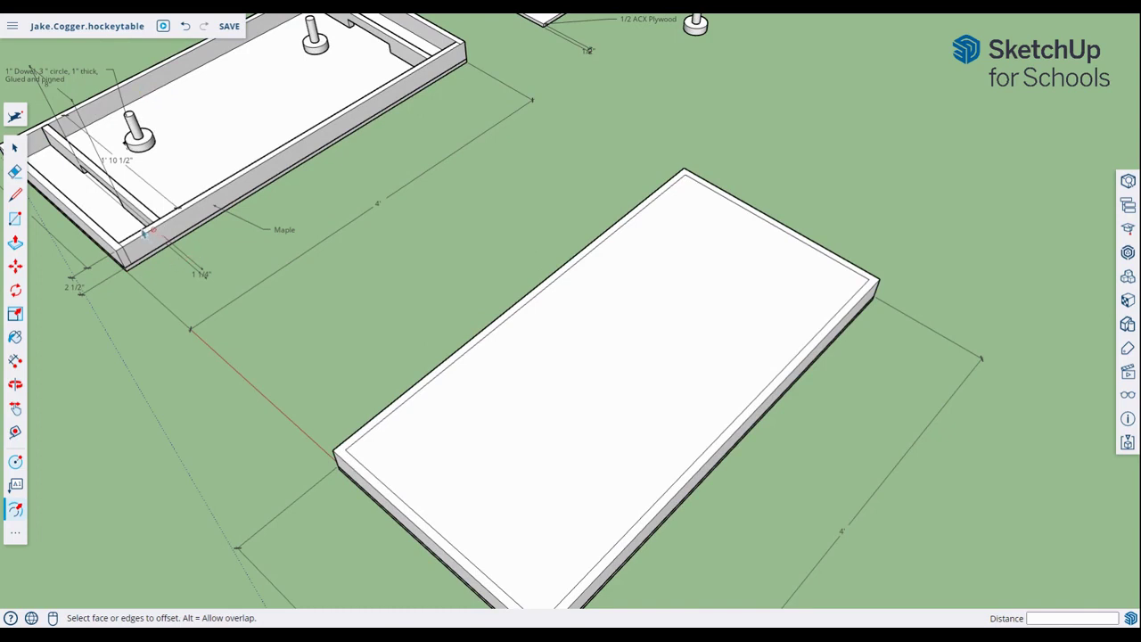
middle_click_drag(579, 437, 681, 321)
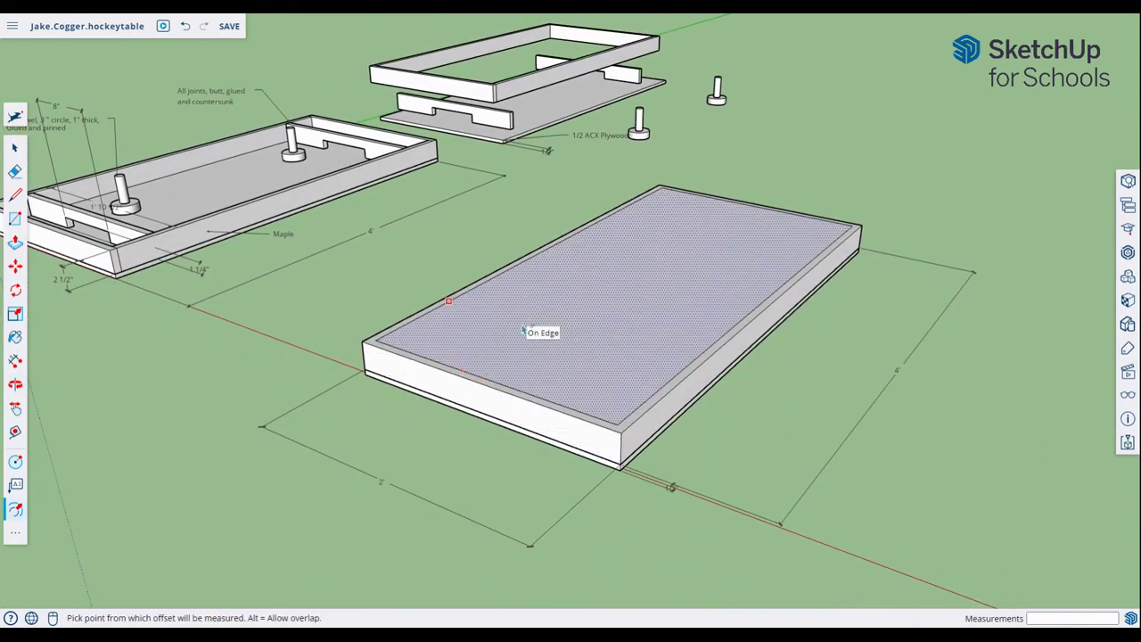
key("p")
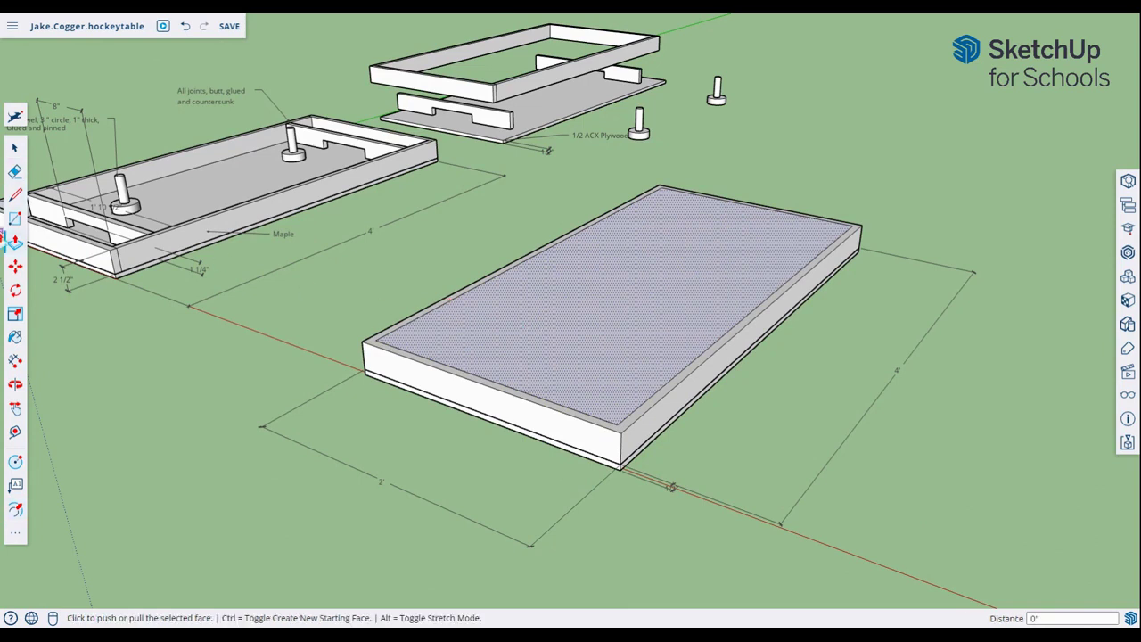
left_click(613, 373)
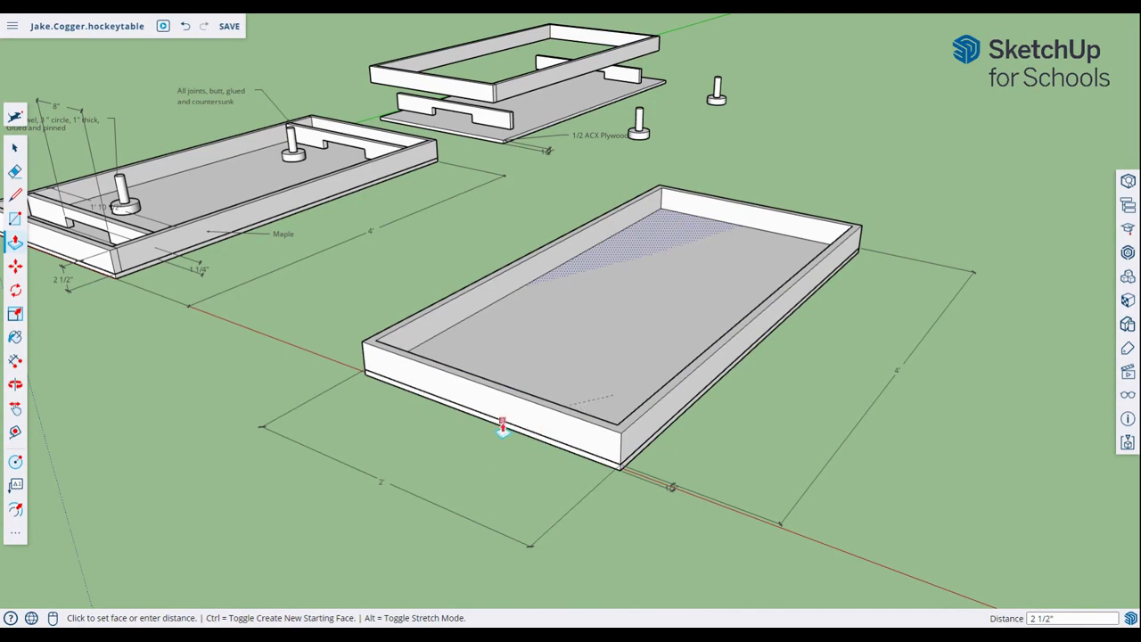
left_click(443, 403)
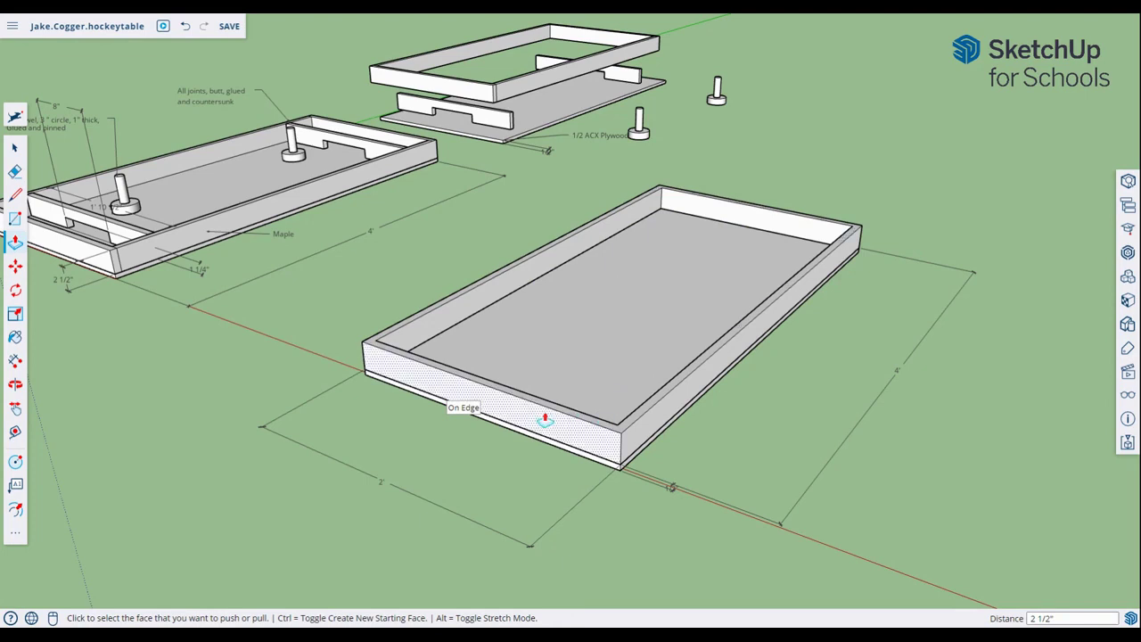
- At the frame corner beside the base's 1/2" dimension, draw a 3/4" joint line across the long board's top and a 2 1/2" line down its outer face
middle_click_drag(512, 324, 237, 471)
middle_click_drag(540, 82, 571, 205)
scroll(231, 257, "up", 3)
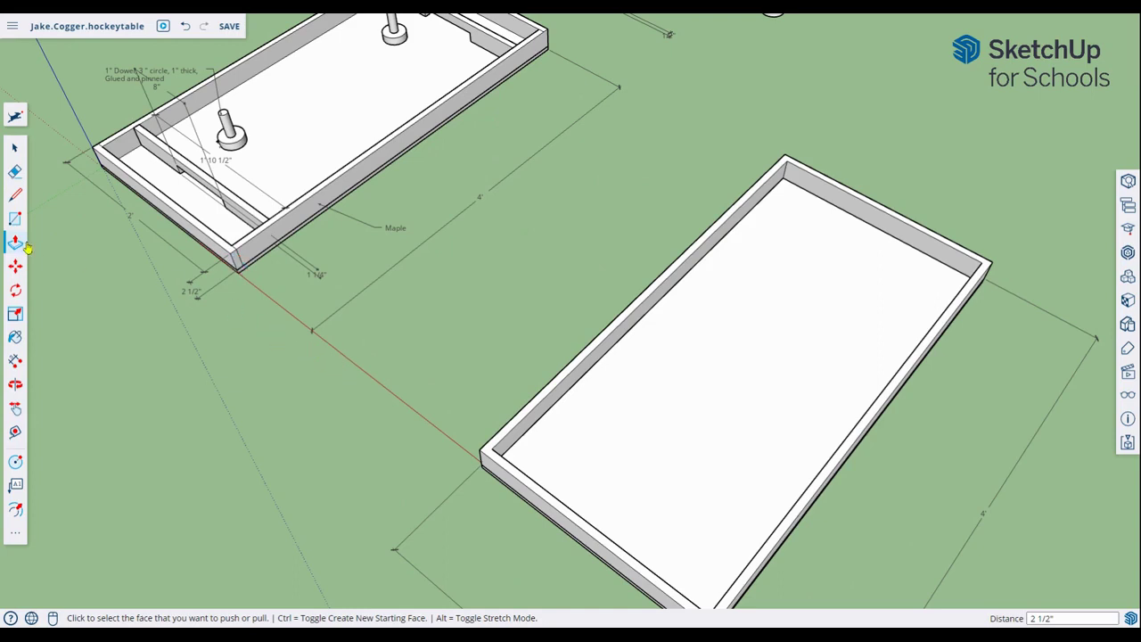
left_click(16, 196)
middle_click_drag(646, 499, 386, 446)
scroll(374, 446, "up", 5)
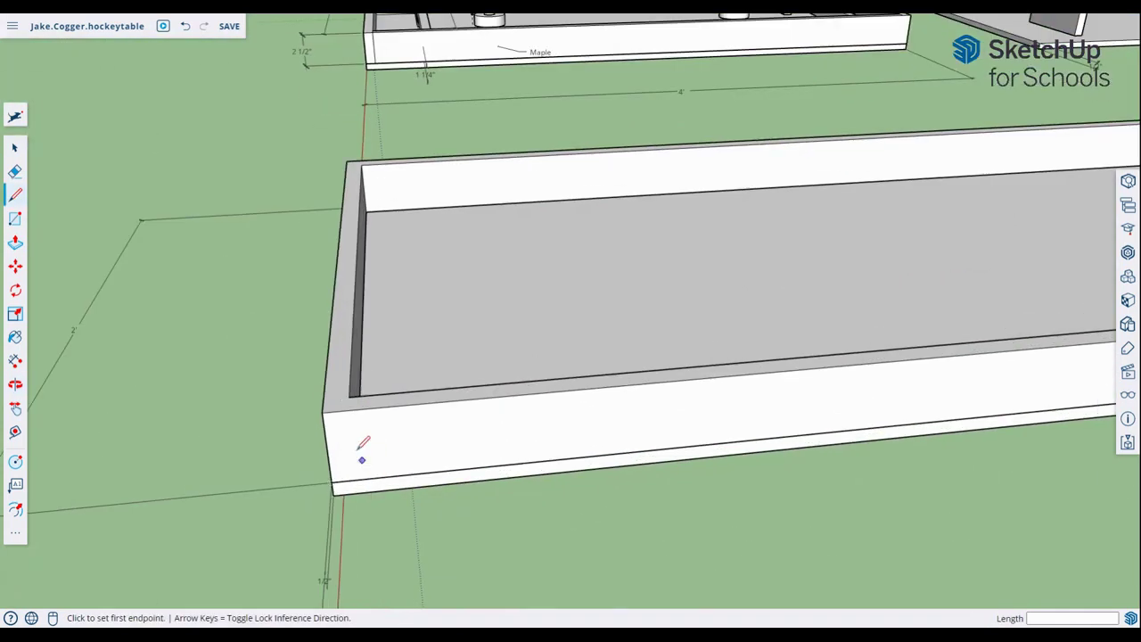
scroll(350, 390, "up", 3)
left_click(348, 391)
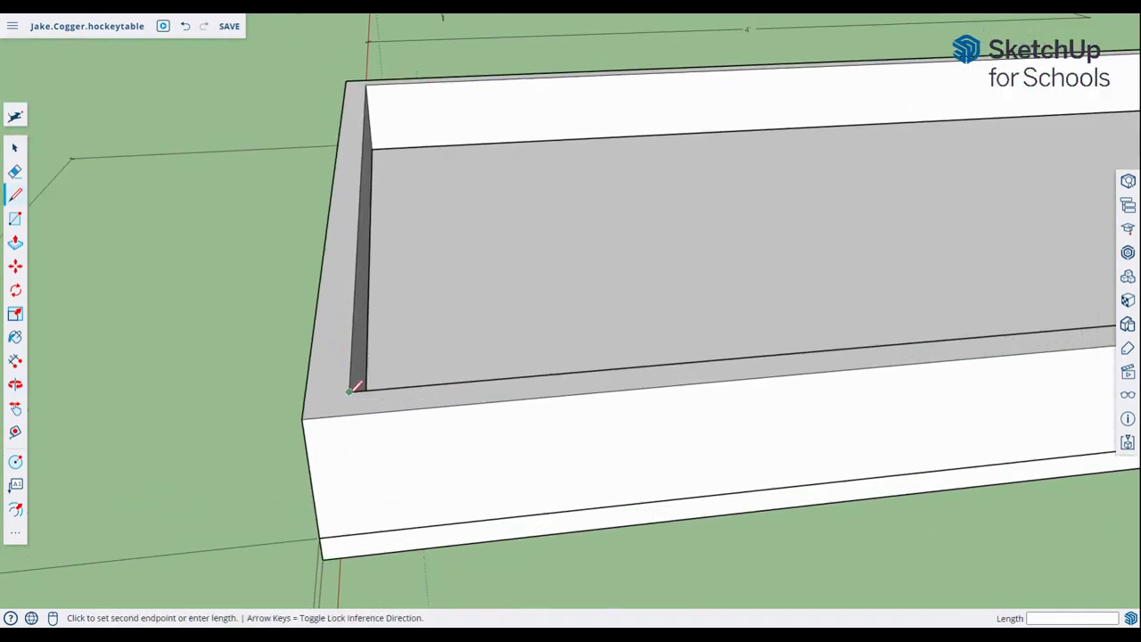
left_click(347, 414)
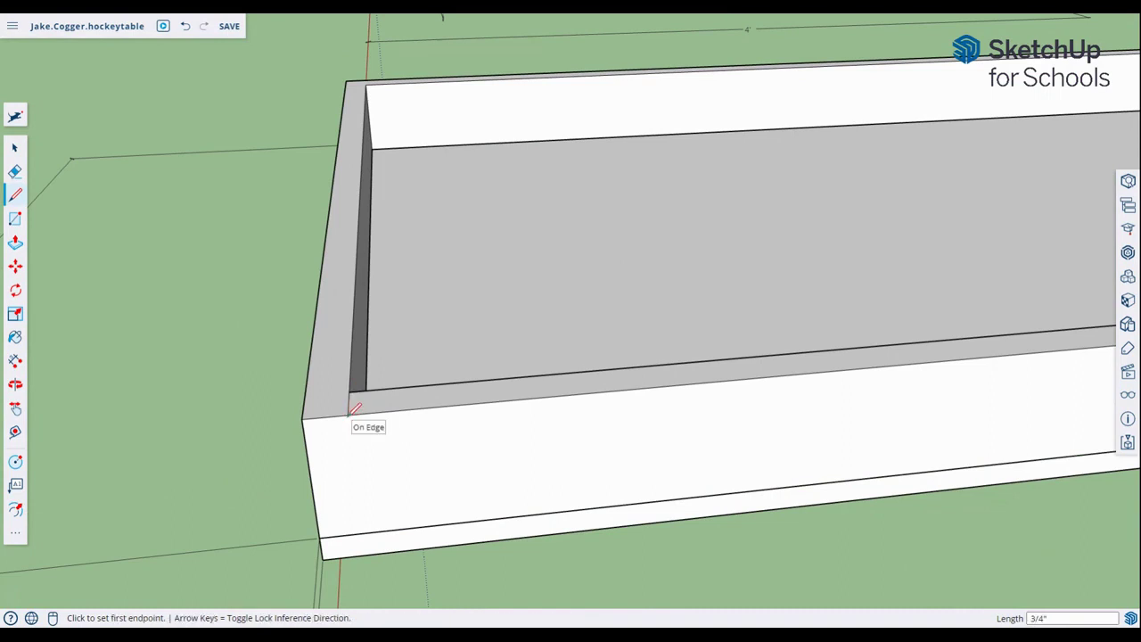
left_click(362, 532)
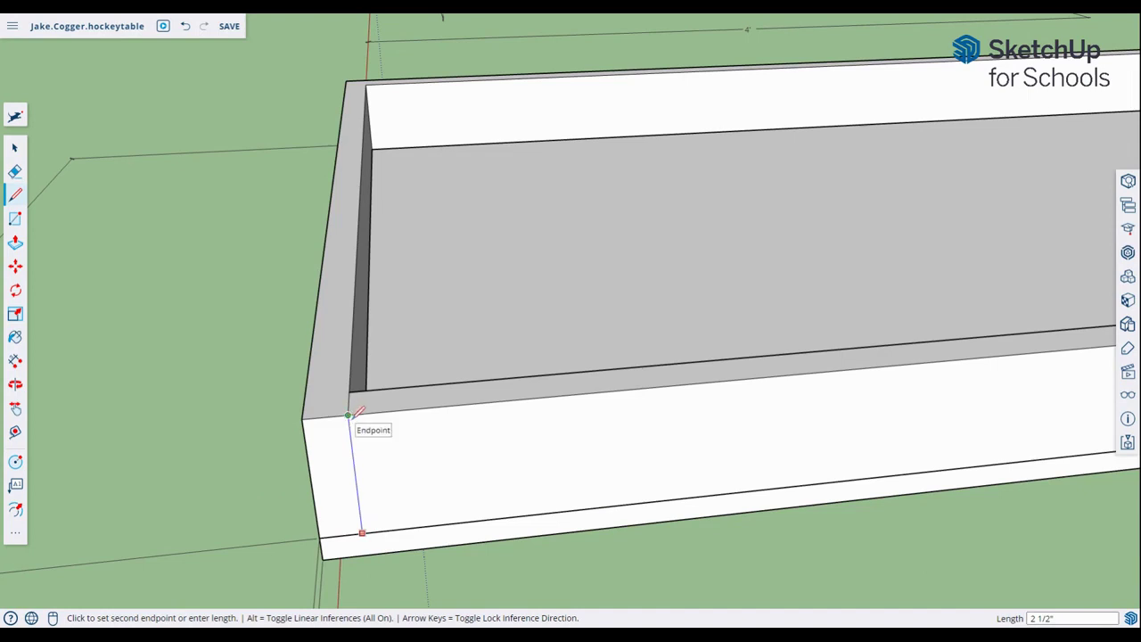
left_click(348, 414)
- Draw the same butt-joint lines at the other corner of the 2' dimensioned end, across the top and 2 1/2" down the long outer face
mouse_move(348, 417)
middle_mouse_down()
mouse_move(433, 454)
mouse_move(1075, 420)
mouse_move(951, 358)
middle_mouse_up()
mouse_move(529, 369)
middle_mouse_down()
mouse_move(697, 377)
mouse_move(751, 358)
middle_mouse_up()
scroll(653, 404, "up", 3)
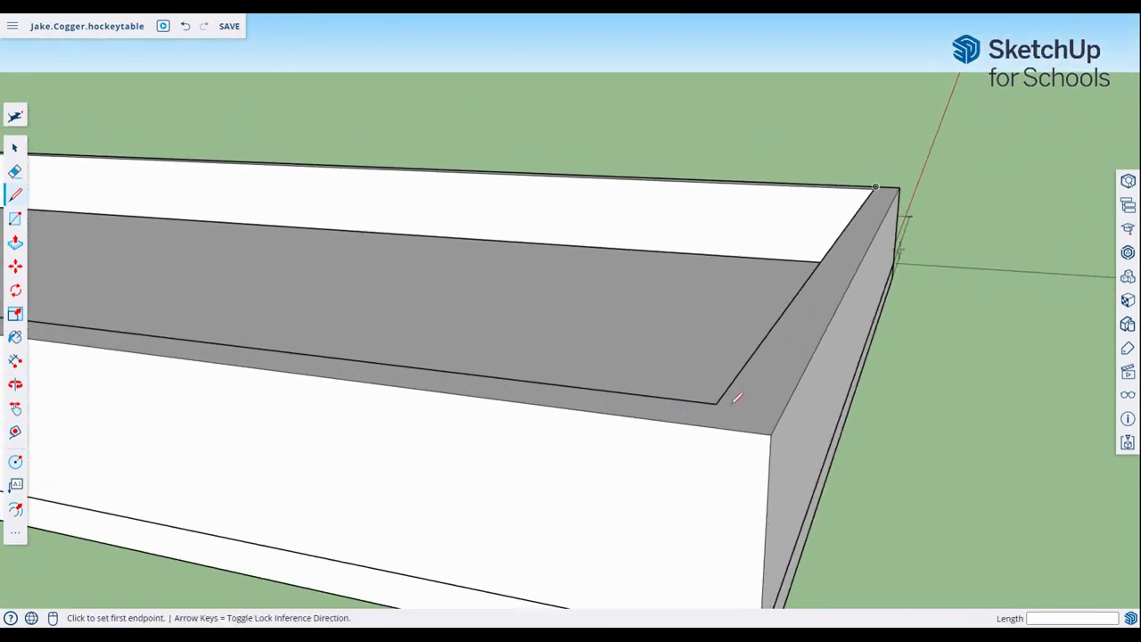
left_click(716, 403)
left_click(701, 423)
scroll(702, 423, "down", 3)
left_click(698, 428)
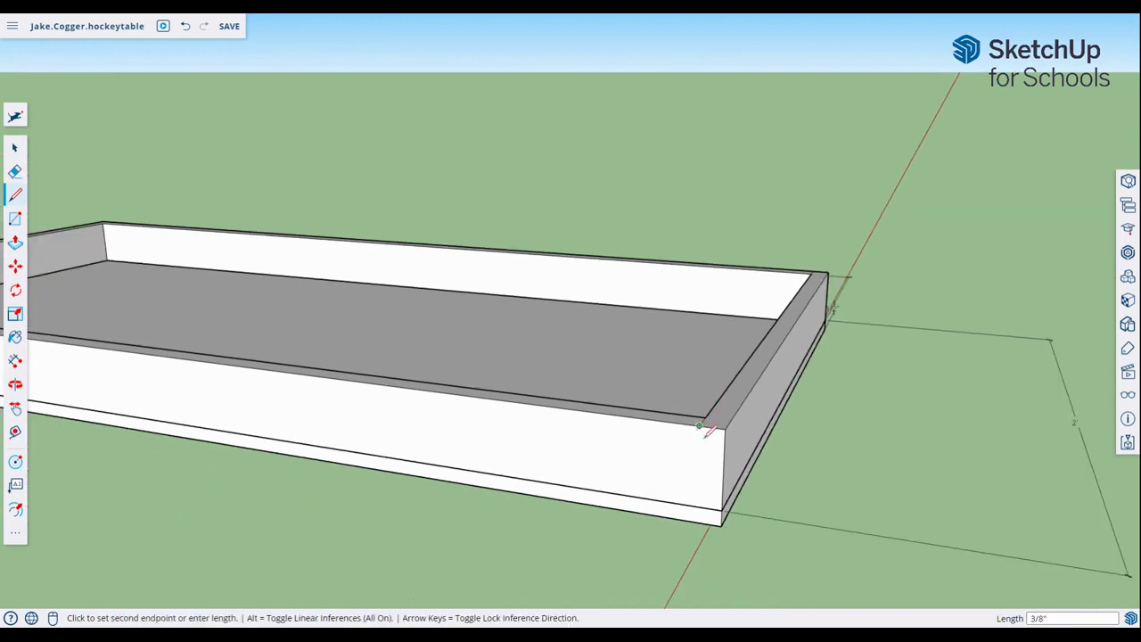
left_click(700, 505)
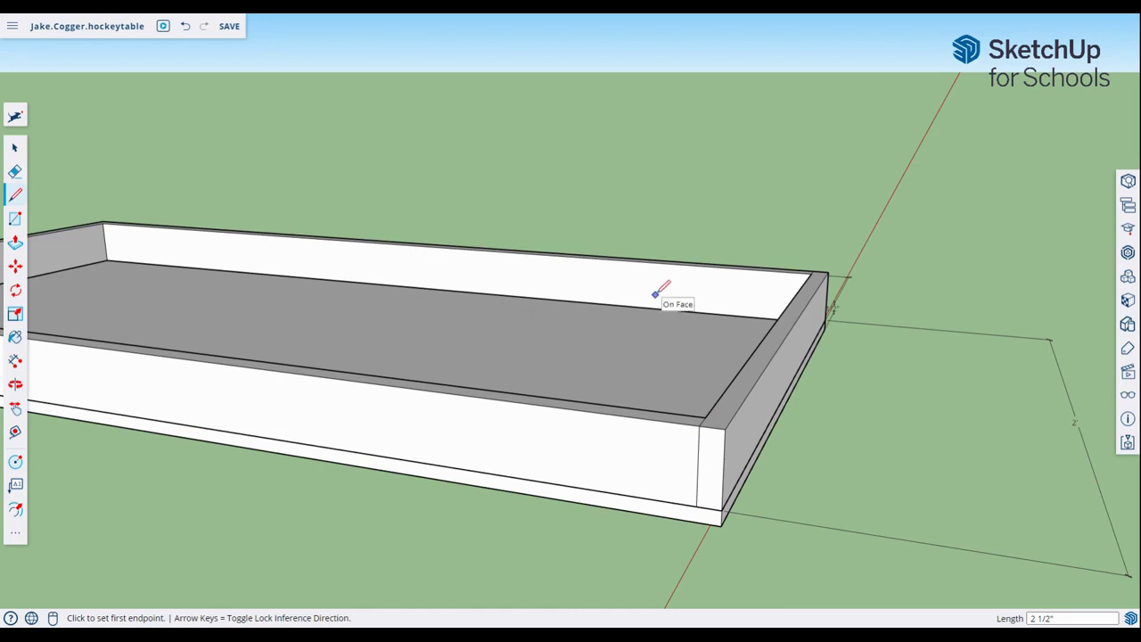
- Draw the joint lines at the far-end corner of that same long side, 3/4" across the top and down the outer face to the base
key("h")
left_click_drag(440, 298, 736, 287)
left_click_drag(364, 285, 756, 306)
middle_click_drag(756, 306, 647, 377)
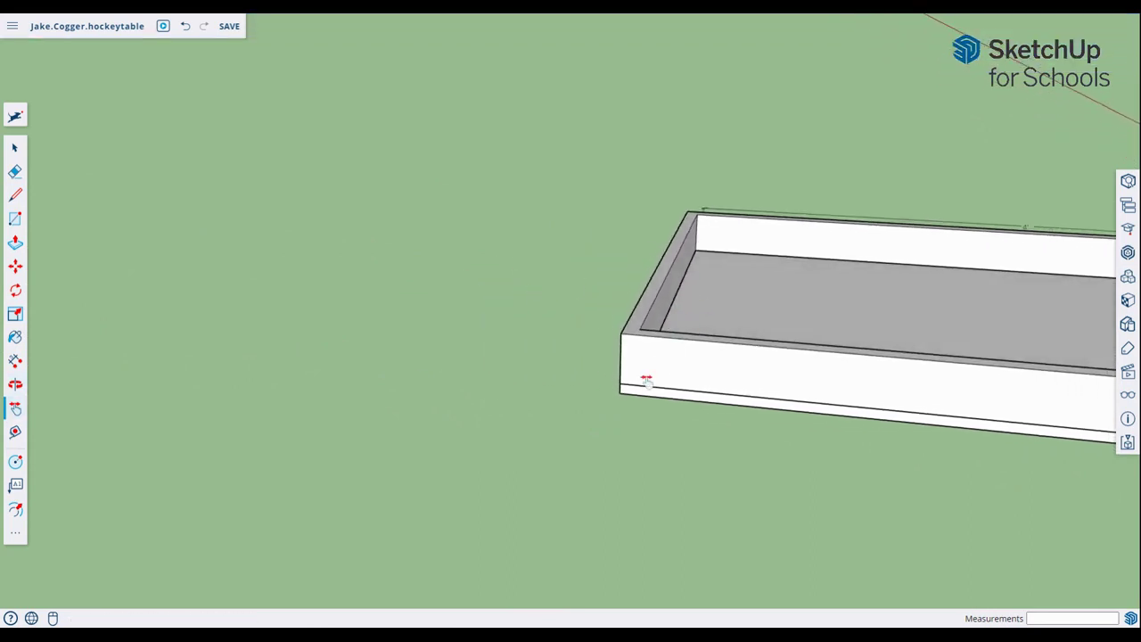
scroll(643, 319, "up", 3)
middle_click_drag(644, 319, 683, 373)
key("l")
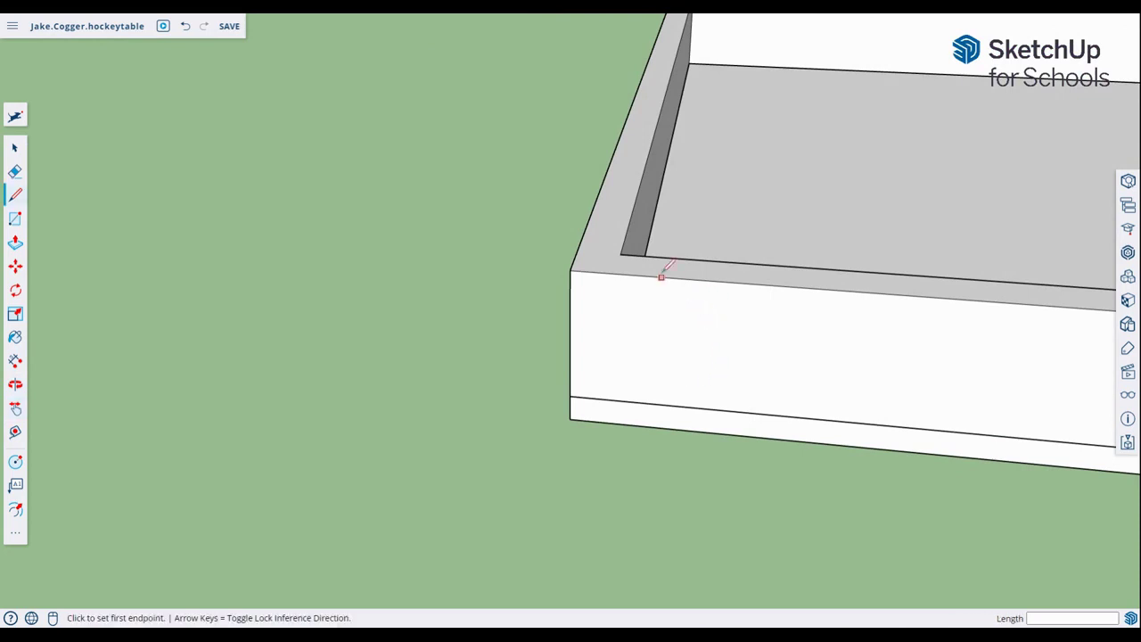
left_click(621, 254)
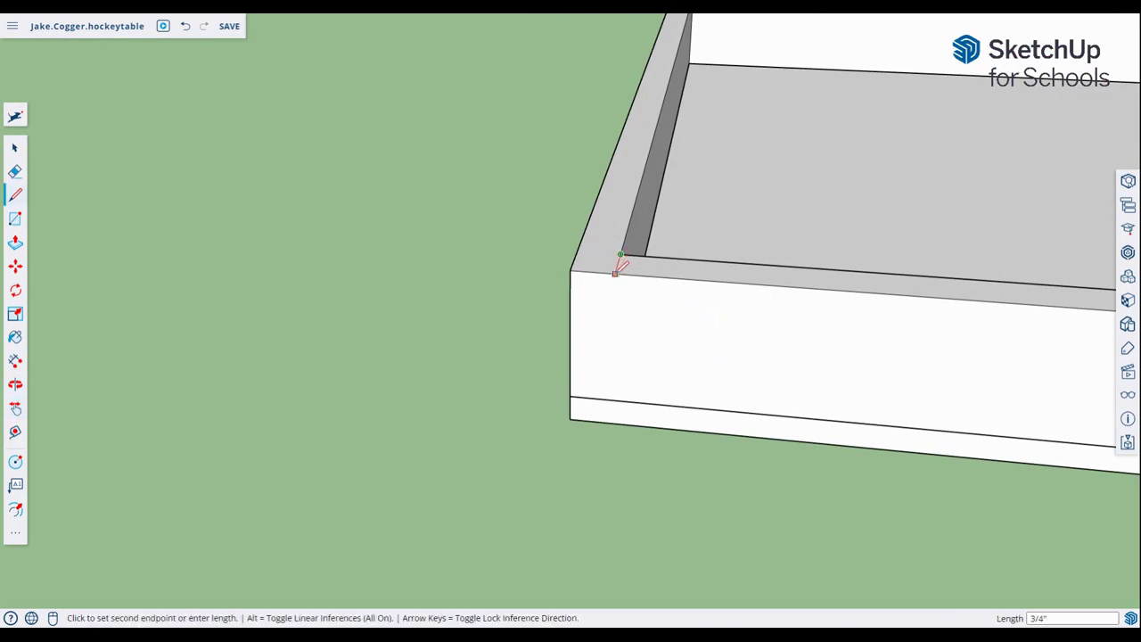
left_click(615, 273)
left_click(611, 398)
left_click(615, 273)
- Draw the joint lines at the last corner, at the far end of the 4' dimensioned side, across the top and down to the base
middle_click_drag(591, 267, 488, 168)
scroll(482, 189, "down", 5)
middle_click_drag(225, 232, 704, 324)
scroll(792, 384, "up", 5)
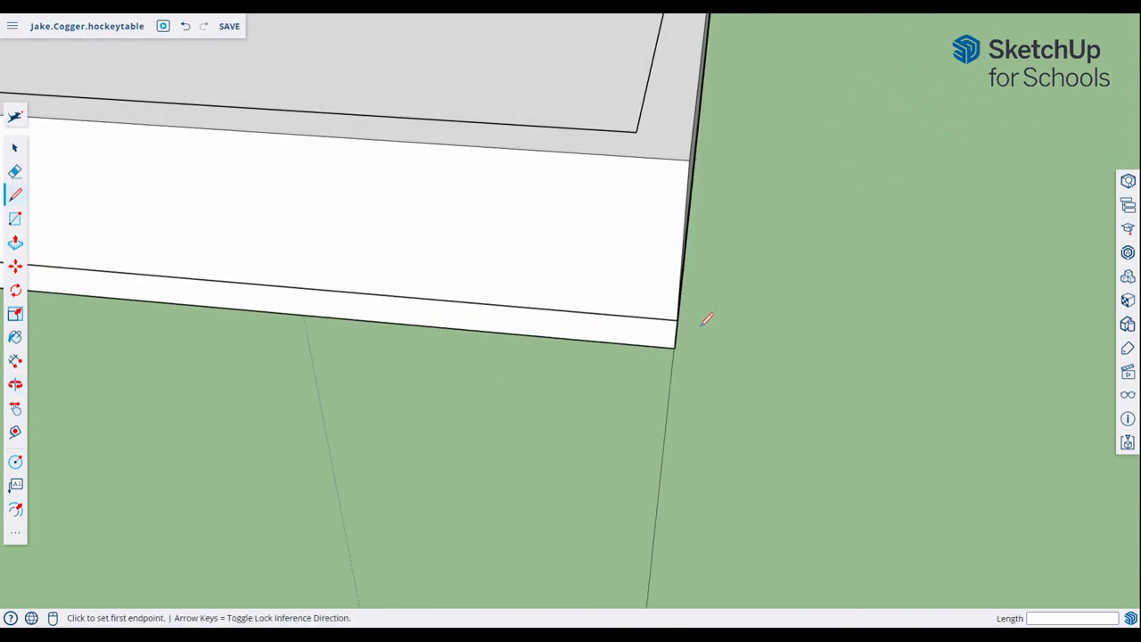
left_click(637, 132)
left_click(631, 156)
left_click(631, 156)
left_click(627, 316)
- Inspect the frame's corner joint lines and the whole table beside the reference model
mouse_move(510, 268)
middle_mouse_down()
mouse_move(811, 214)
mouse_move(721, 164)
middle_mouse_up()
scroll(499, 196, "down", 6)
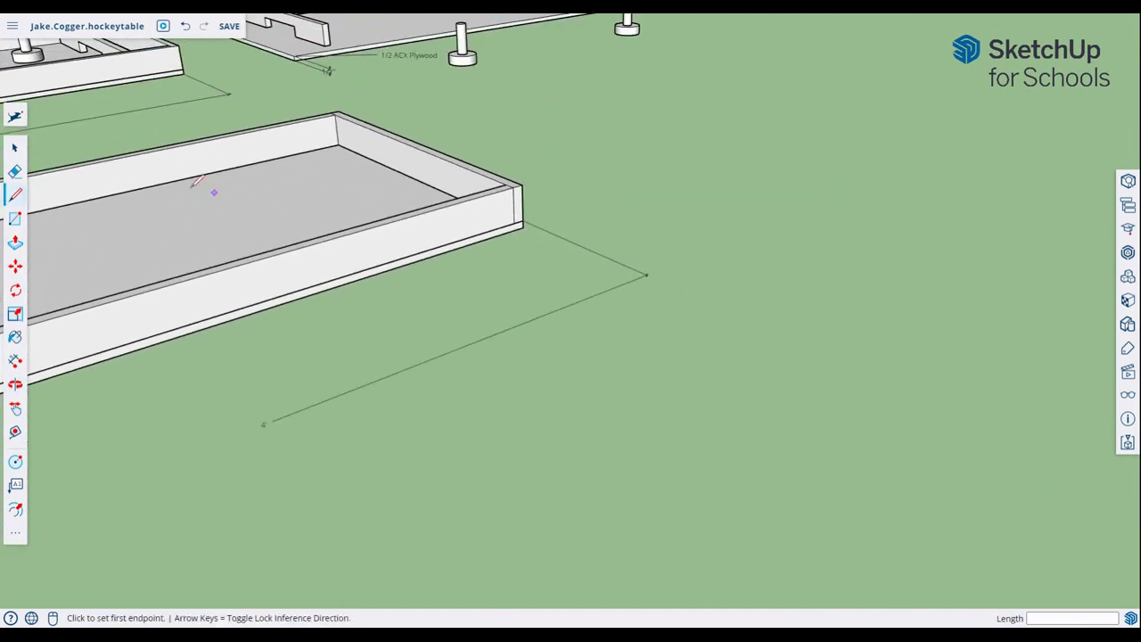
mouse_move(339, 219)
middle_mouse_down()
mouse_move(146, 273)
mouse_move(276, 257)
middle_mouse_up()
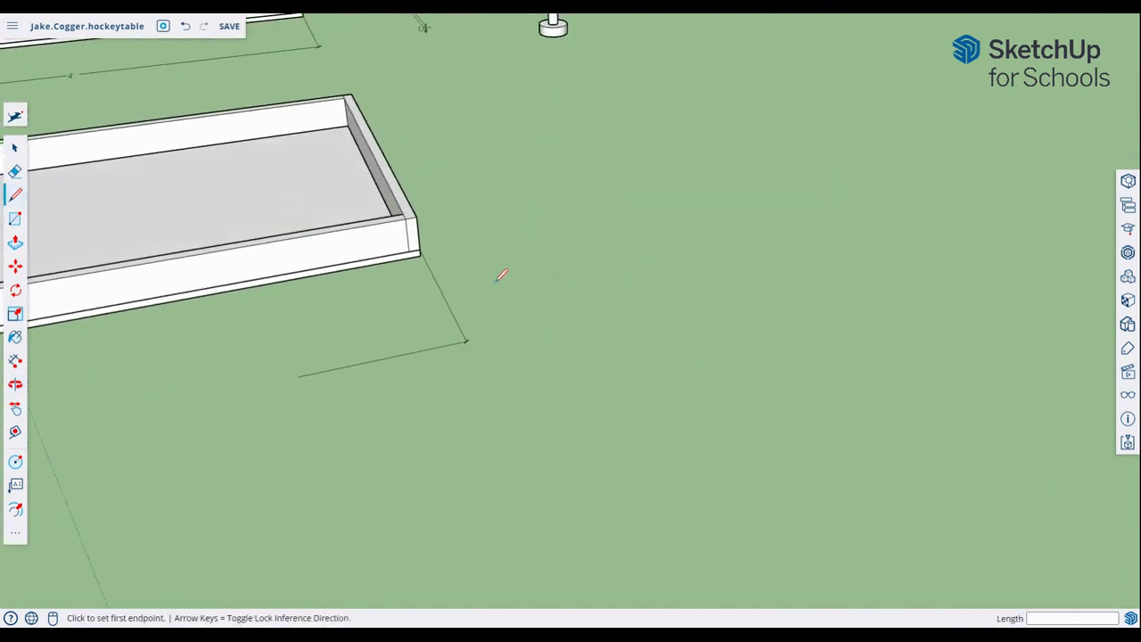
key("h")
left_click_drag(379, 185, 980, 180)
middle_click_drag(389, 226, 401, 285)
scroll(401, 286, "down", 5)
middle_click_drag(401, 285, 411, 285, "shift")
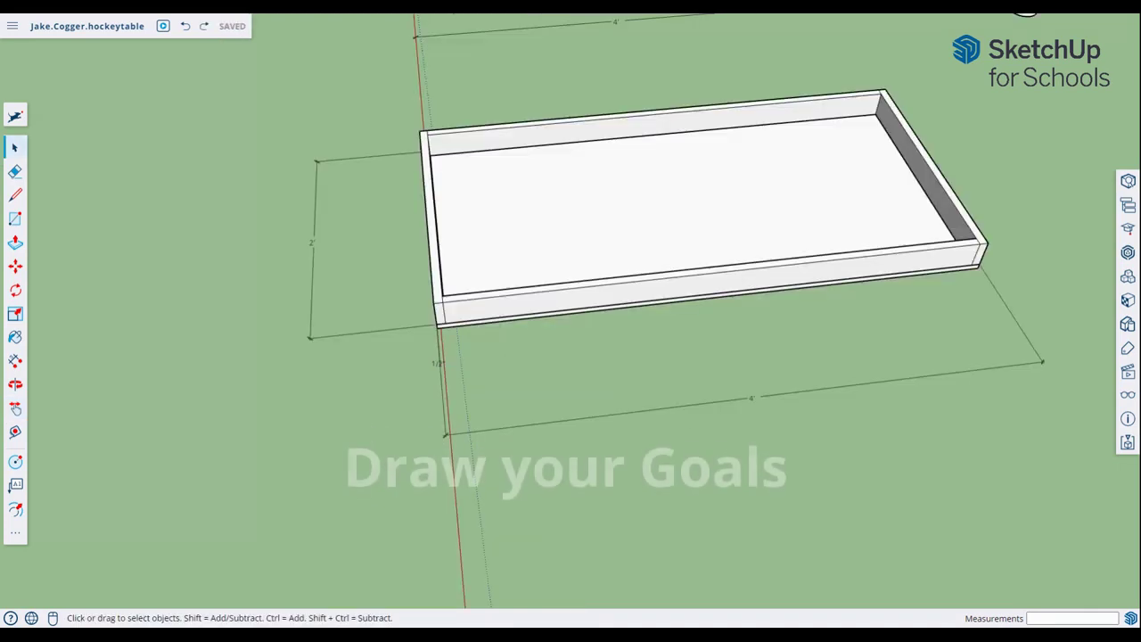
key("h")
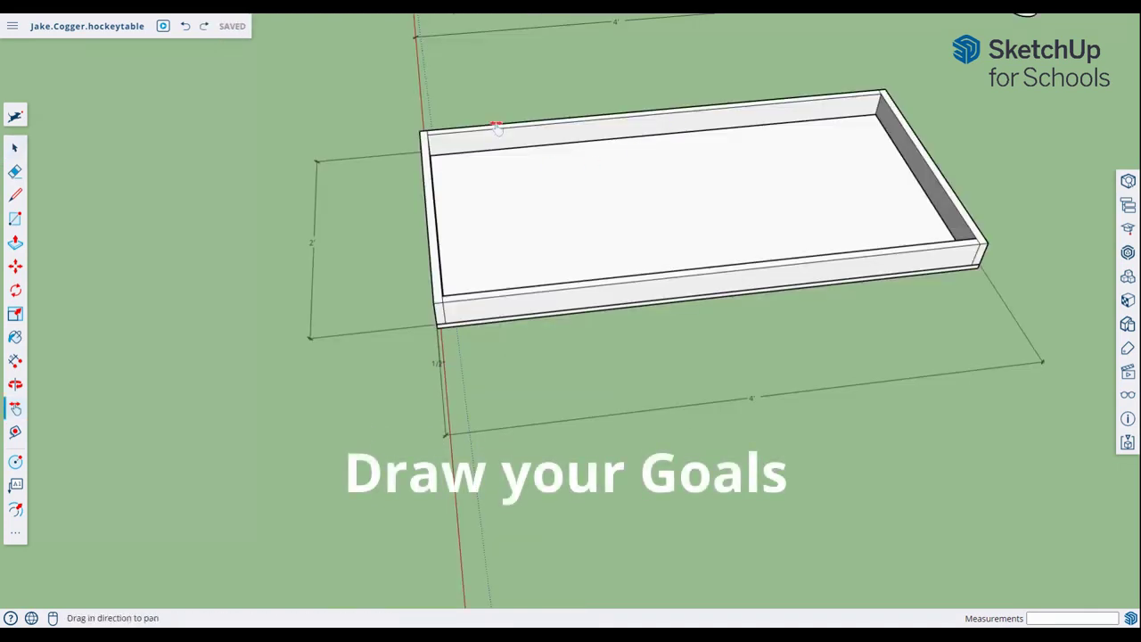
scroll(484, 122, "down", 3)
middle_click_drag(472, 120, 497, 105)
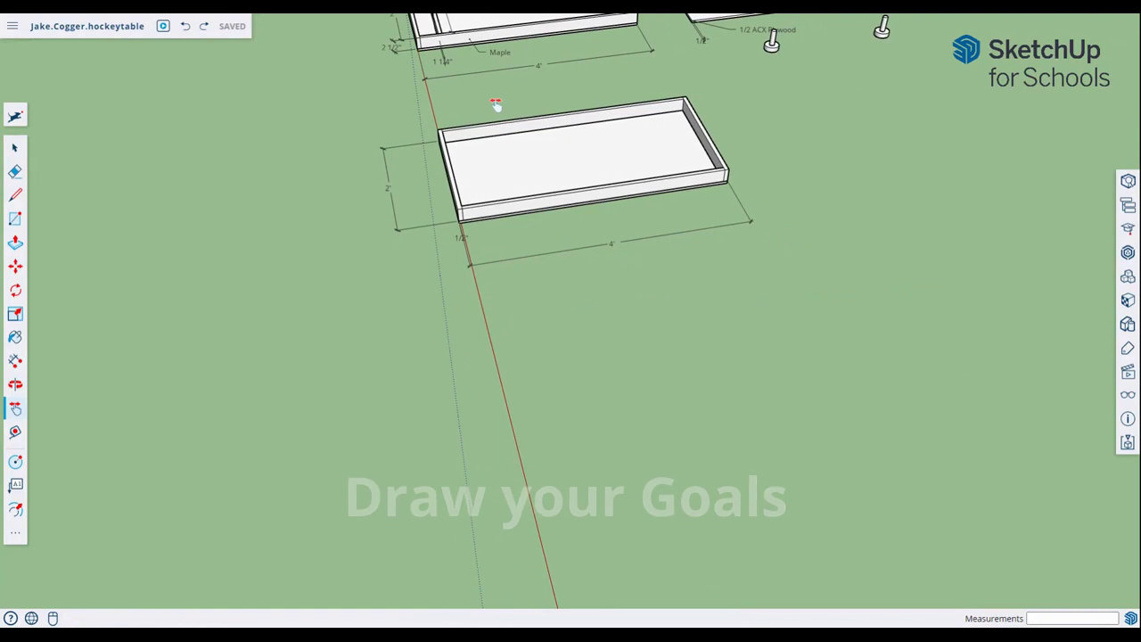
- Select all of the frame's connected faces and edges, and clear the selection again
left_click_drag(518, 130, 500, 344)
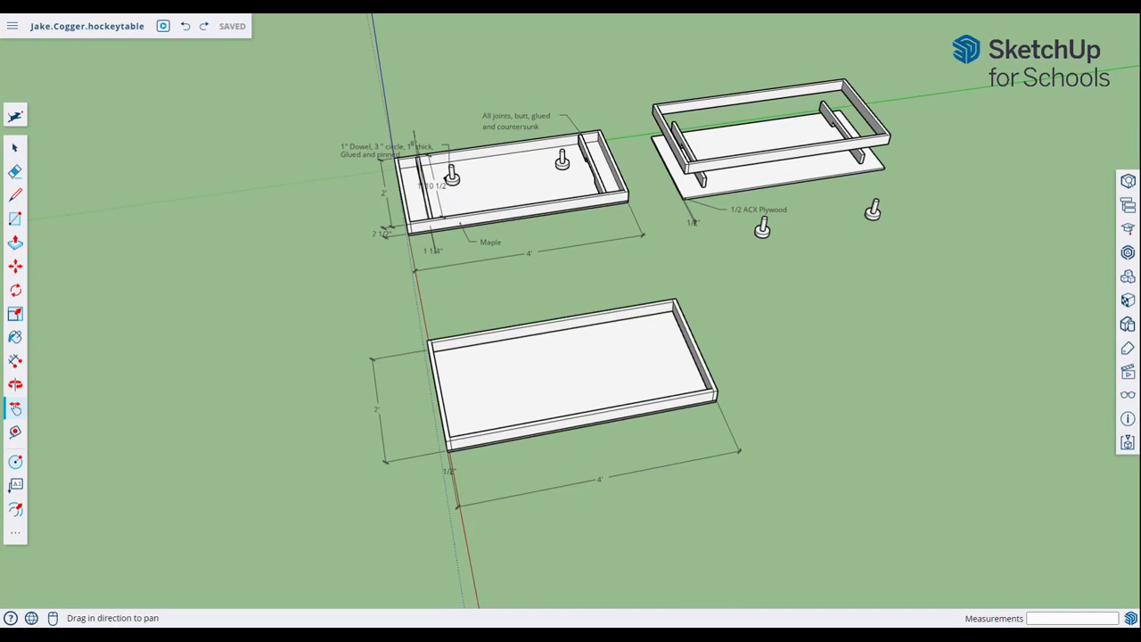
scroll(497, 391, "up", 3)
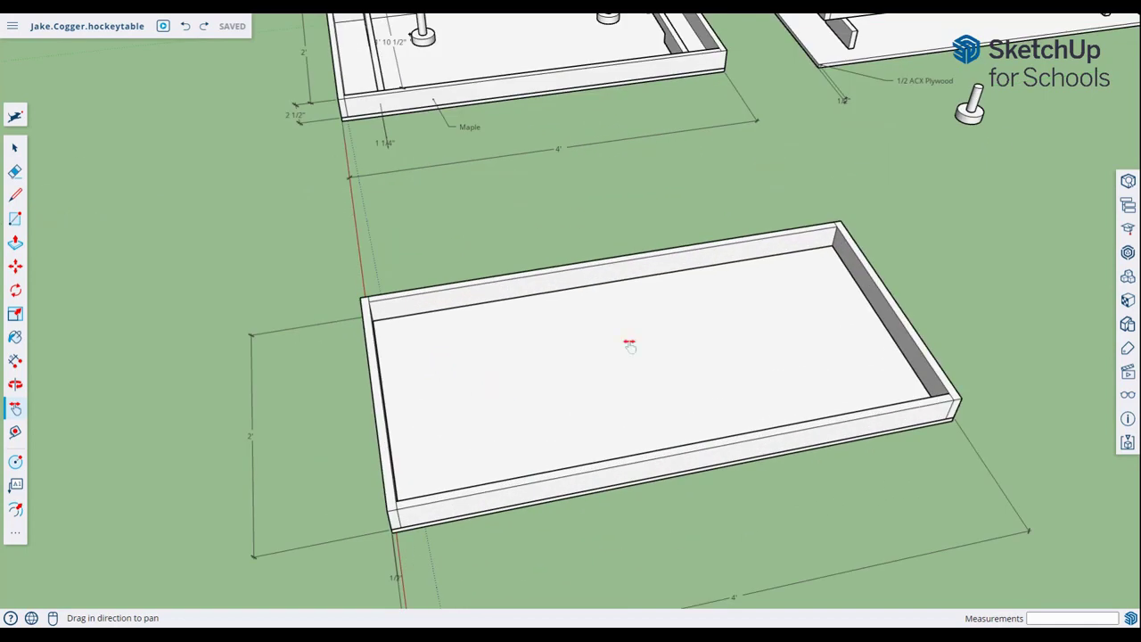
key("space")
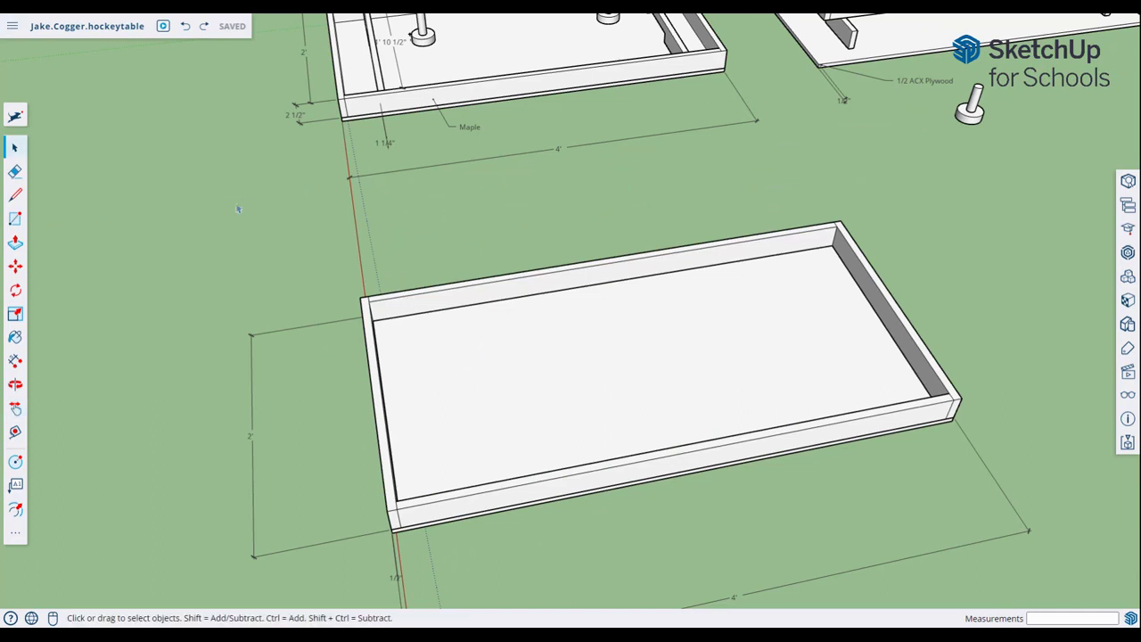
left_click(516, 299)
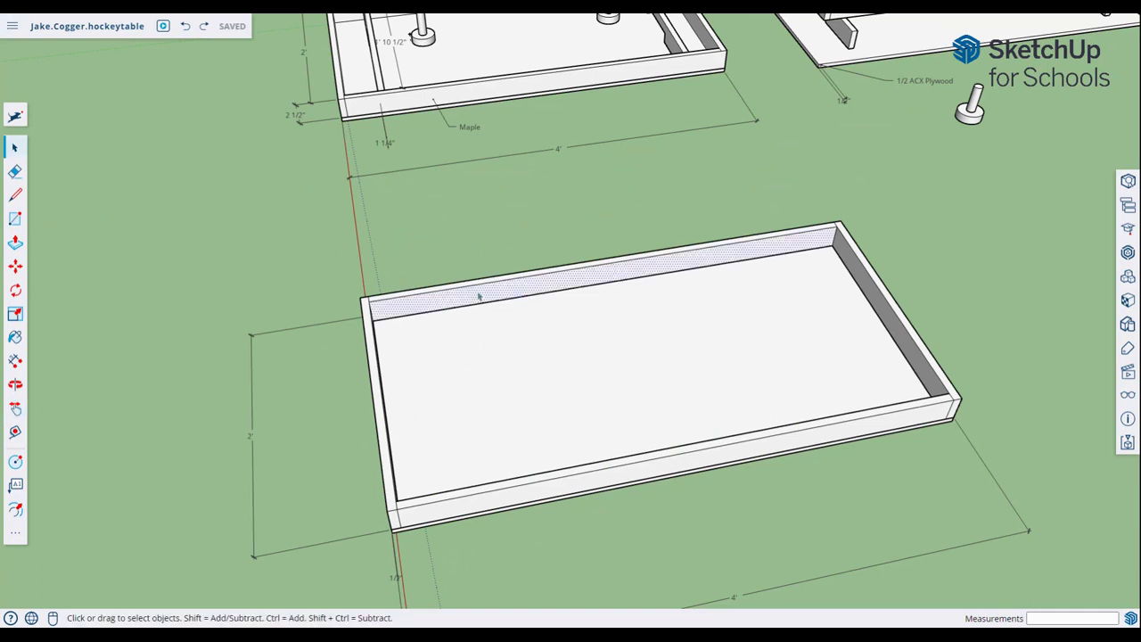
double_click(411, 308)
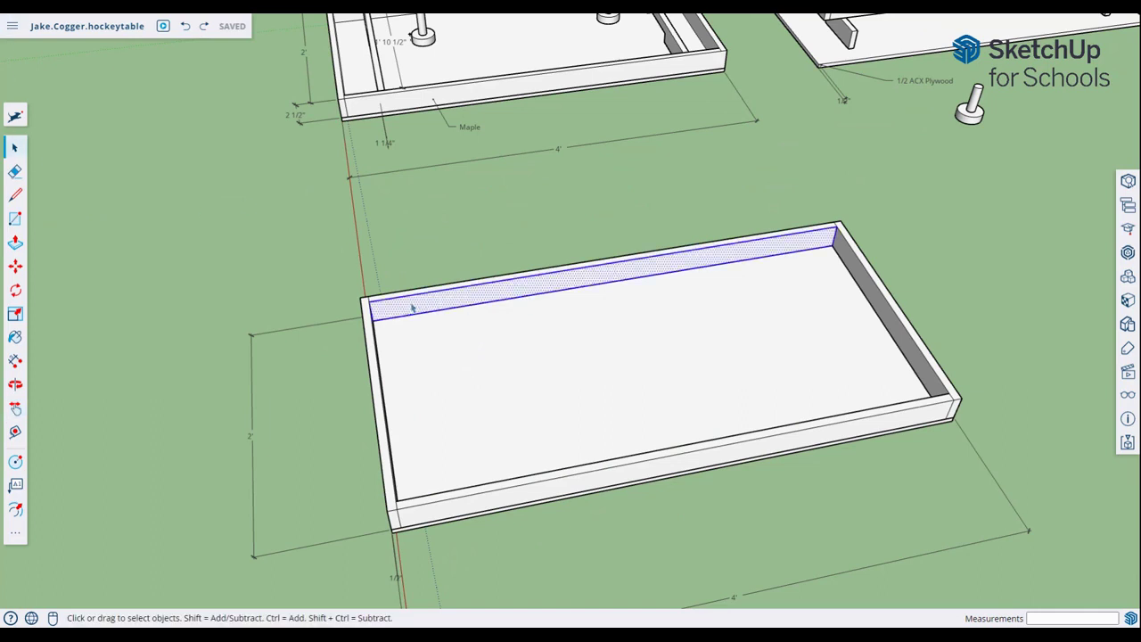
triple_click(411, 308)
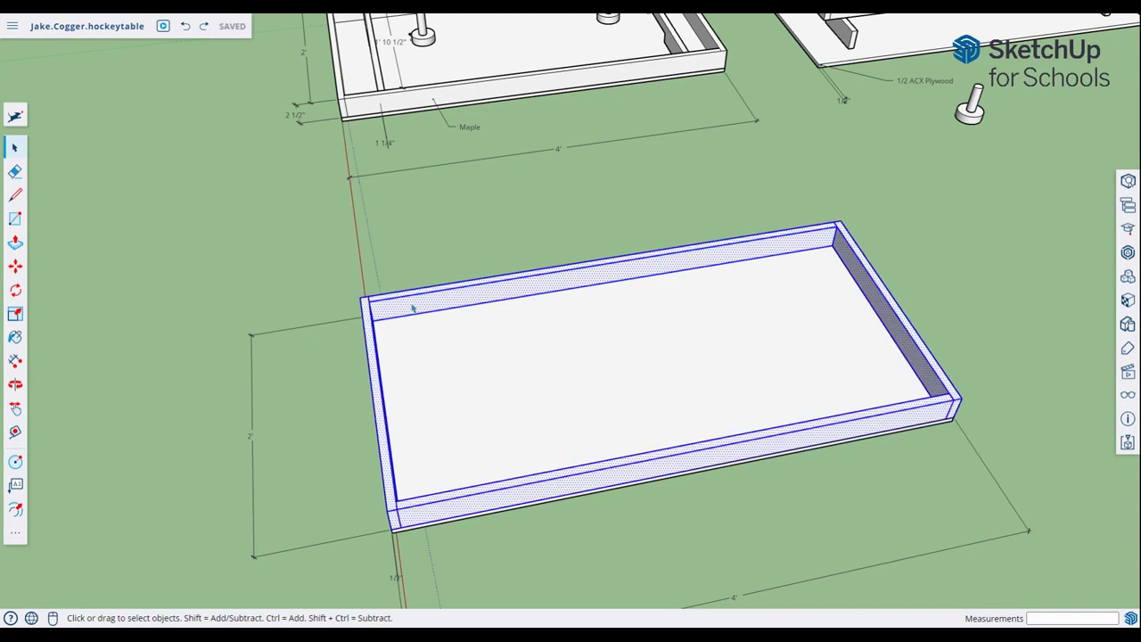
left_click(294, 258)
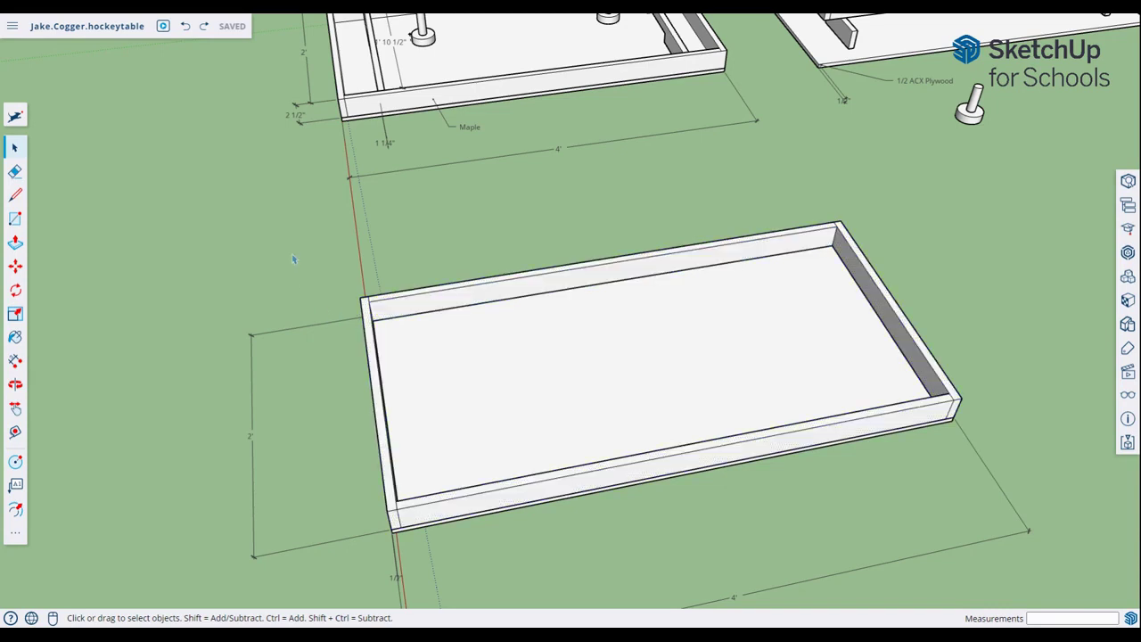
- Extend the selection from the frame's inner long face to All Connected geometry, and deselect it
left_click(464, 307)
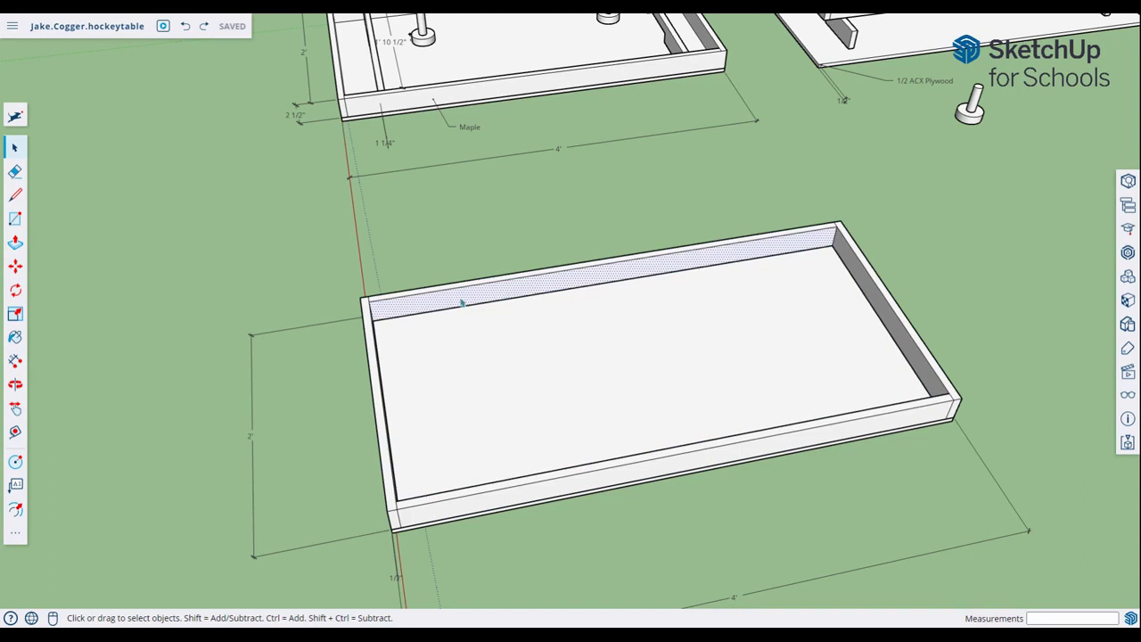
right_click(463, 303)
mouse_move(539, 404)
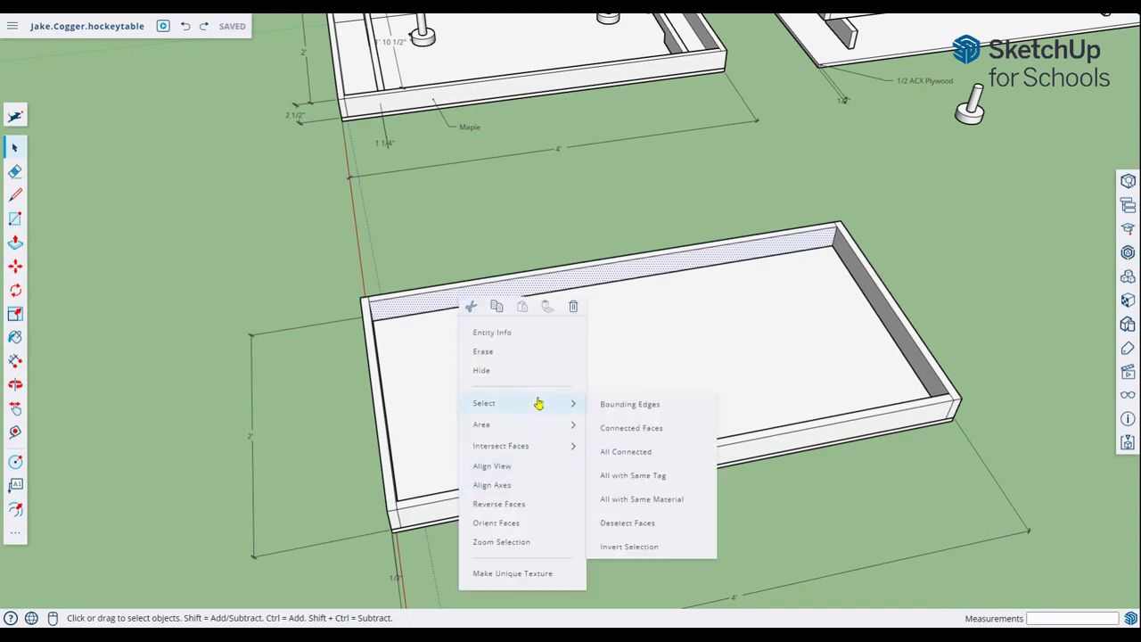
left_click(674, 458)
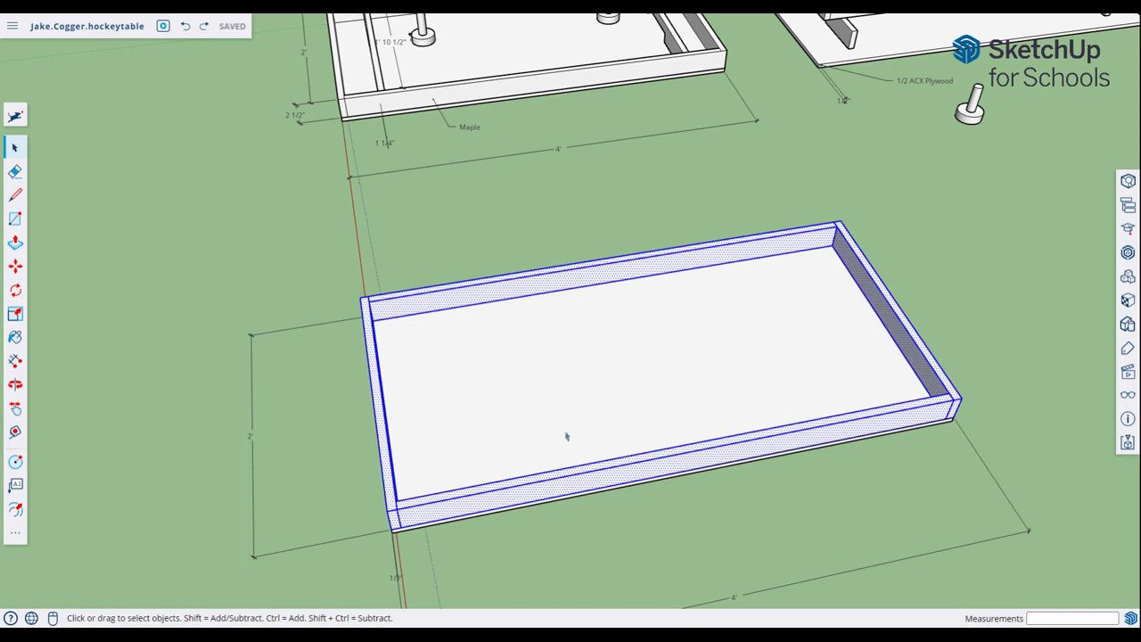
left_click(556, 152)
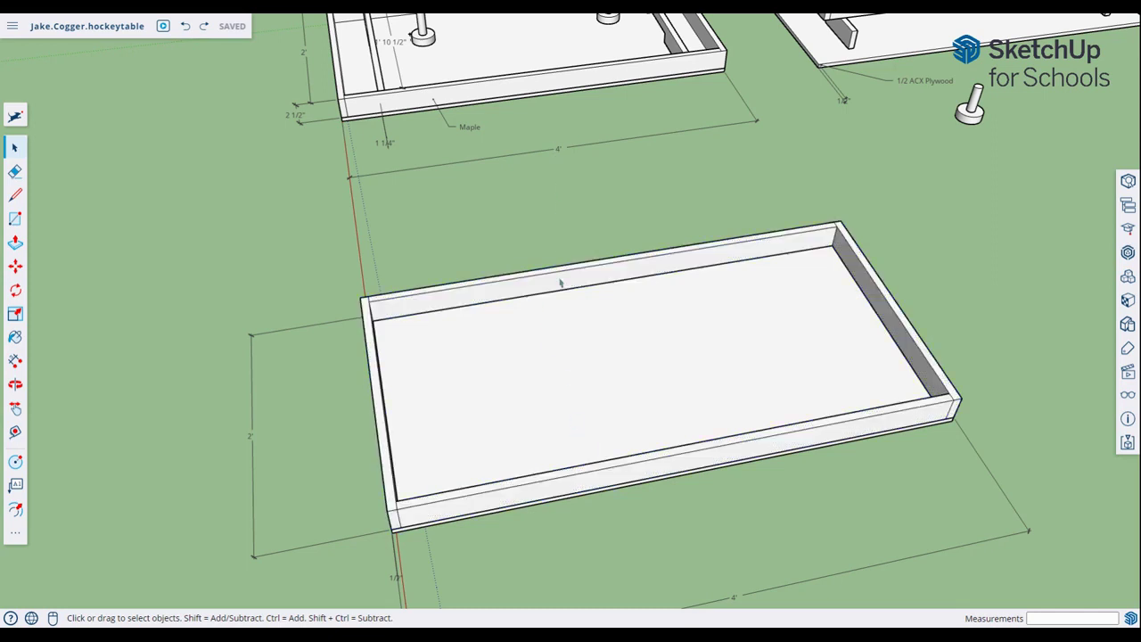
- Select the whole frame and make it a group, checking that it is selected as one object
triple_click(564, 288)
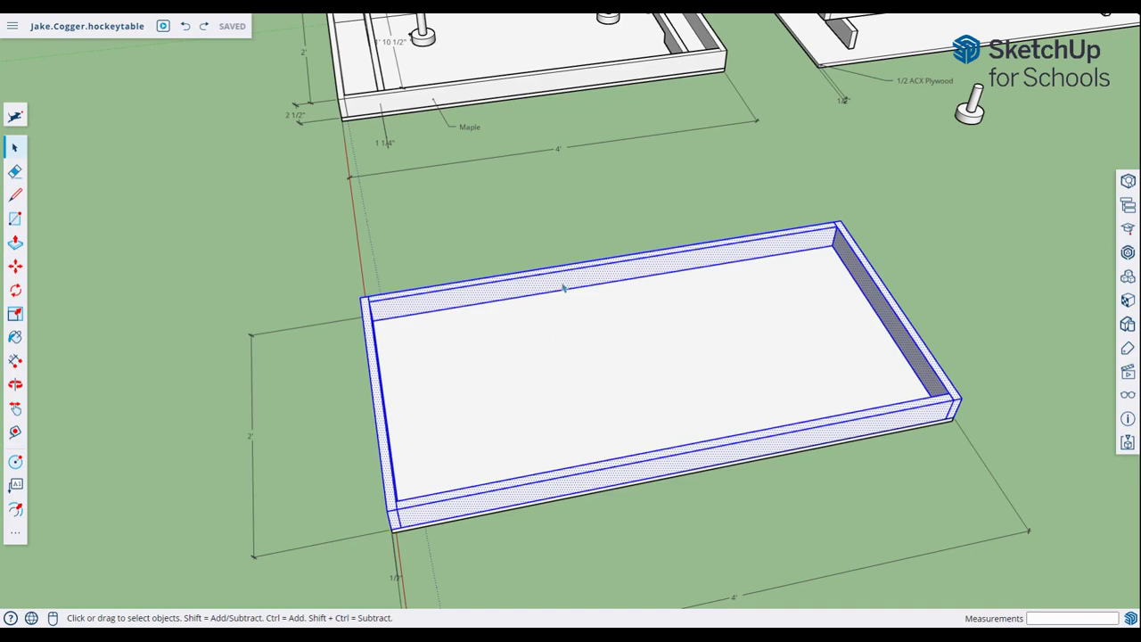
right_click(564, 288)
left_click(606, 470)
left_click(712, 555)
left_click(550, 293)
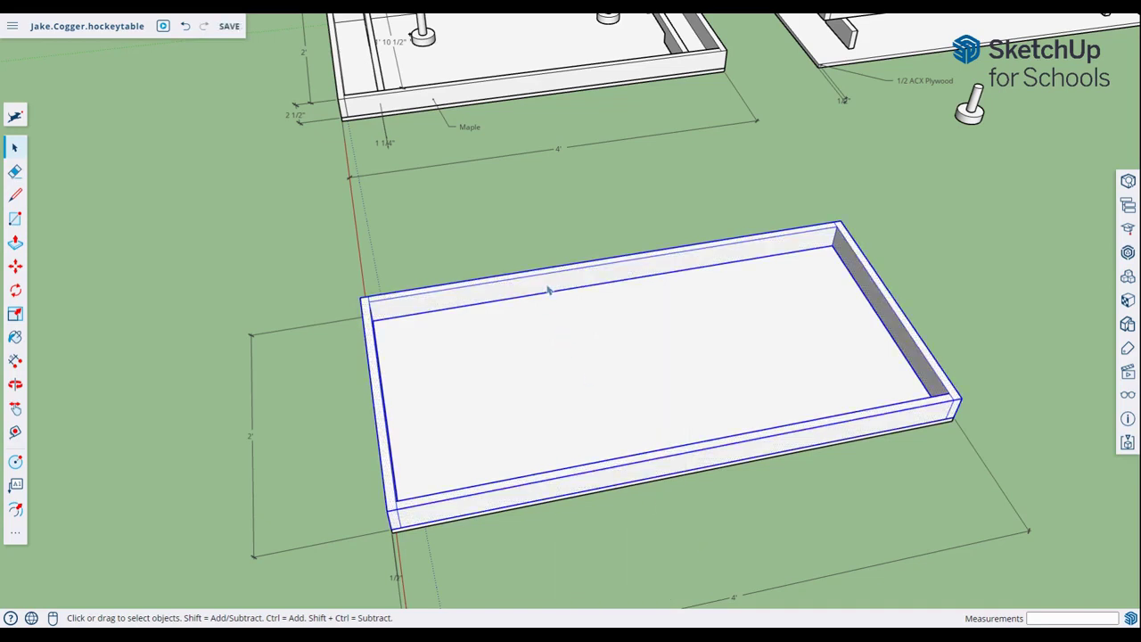
right_click(549, 290)
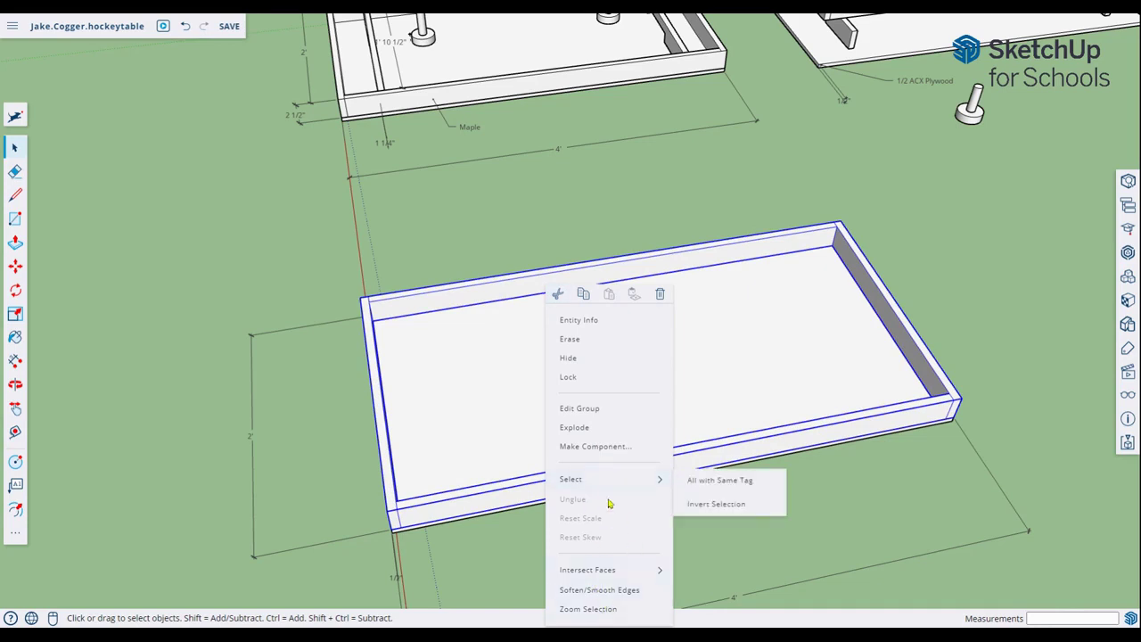
left_click(928, 484)
left_click(392, 318)
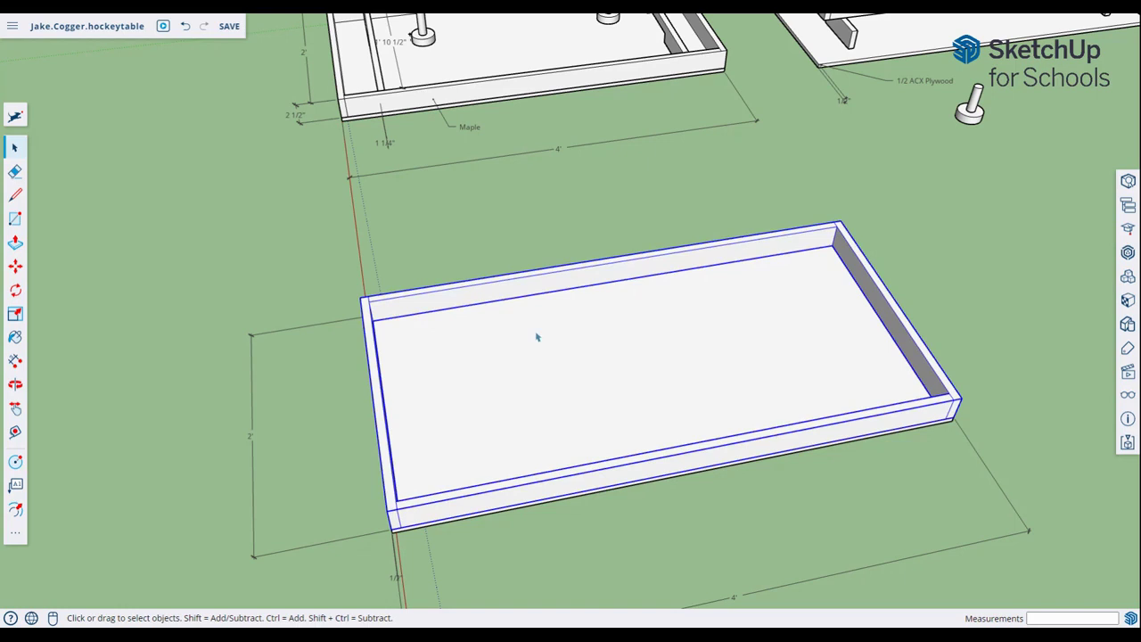
- Place a guide line across the base 4" in from the frame's inner edge at the 2' dimensioned end
scroll(316, 78, "down", 3)
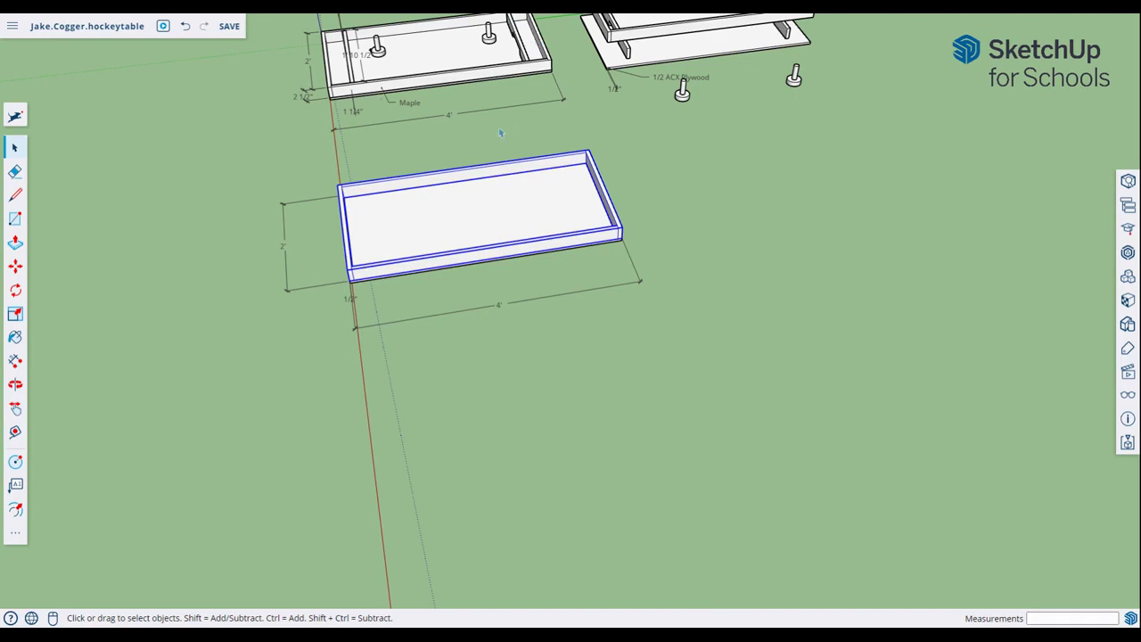
middle_click_drag(485, 168, 333, 196)
scroll(382, 153, "up", 5)
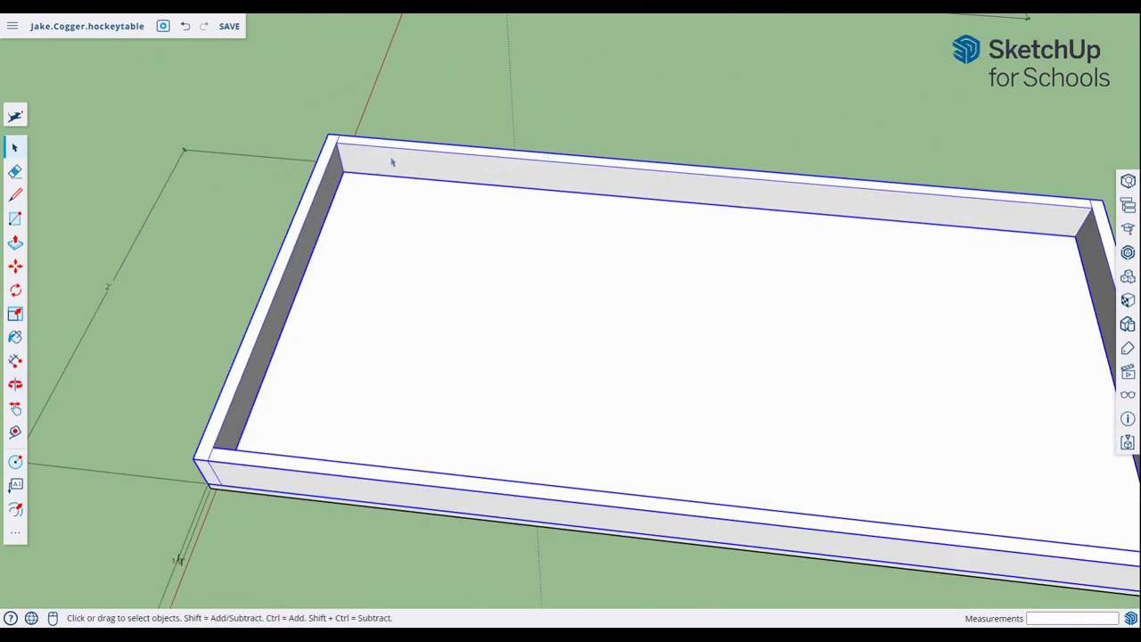
scroll(394, 162, "down", 3)
middle_click_drag(527, 165, 416, 160)
key("t")
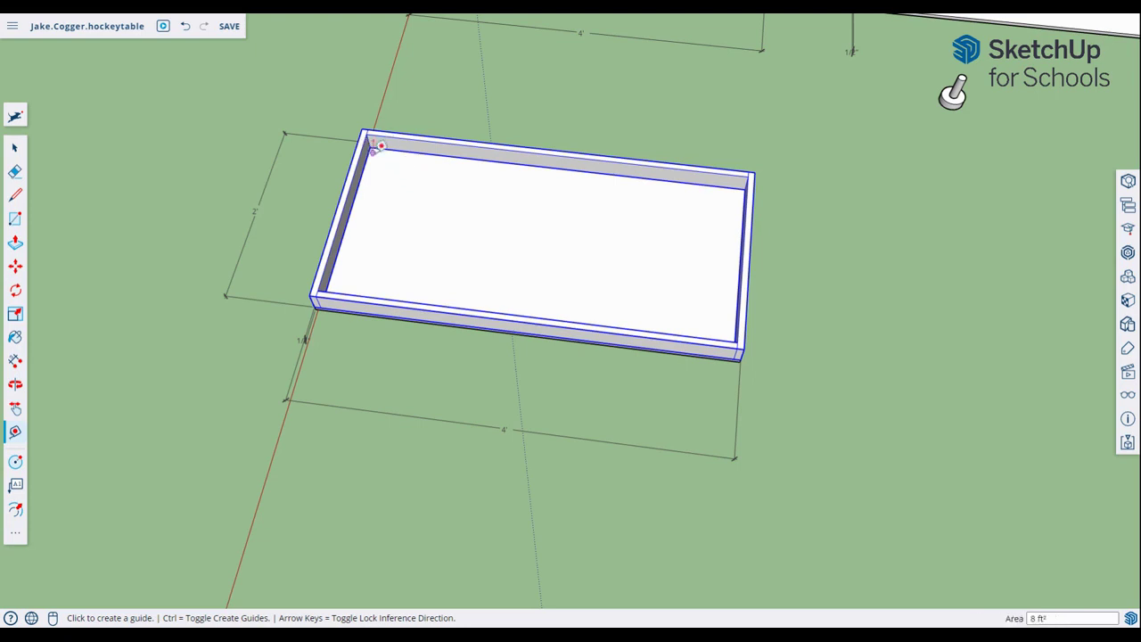
left_click(364, 171)
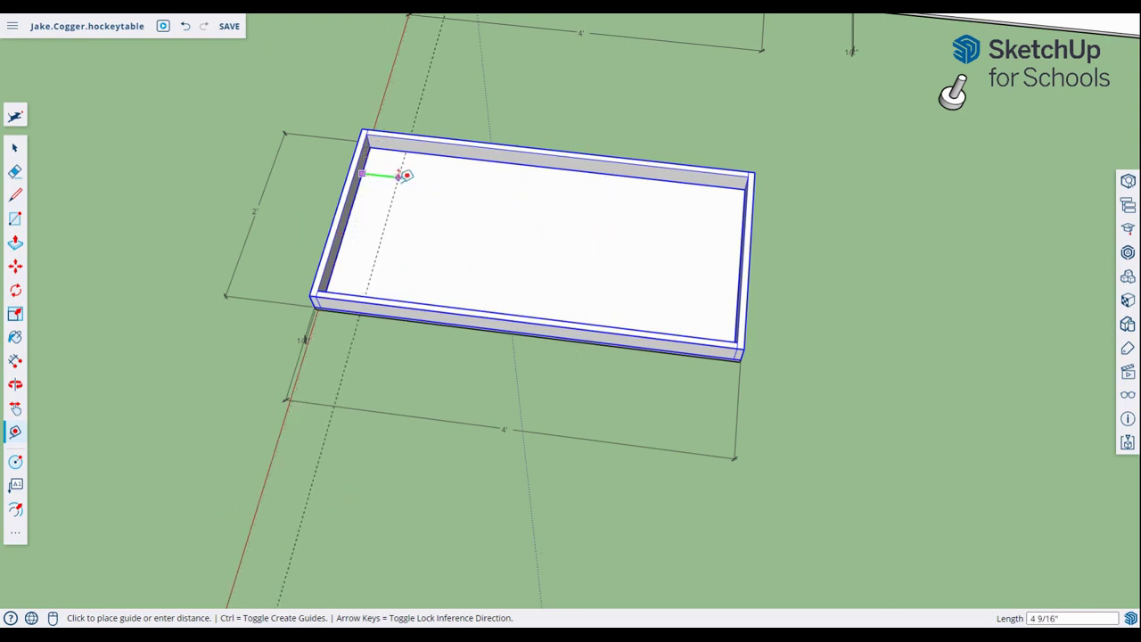
key("Escape")
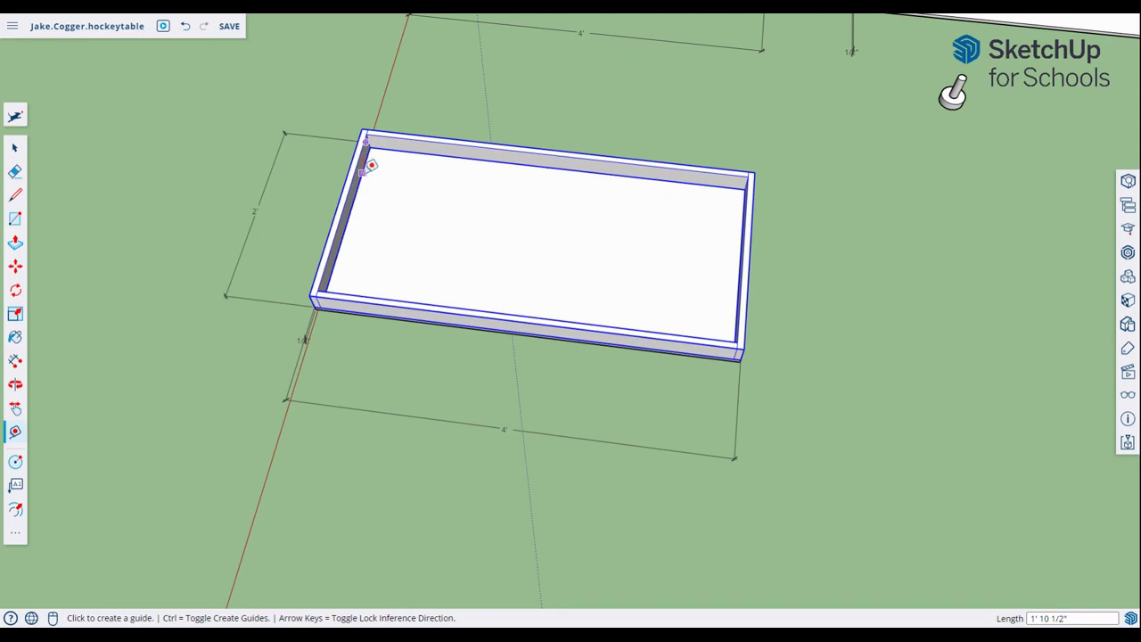
left_click(361, 172)
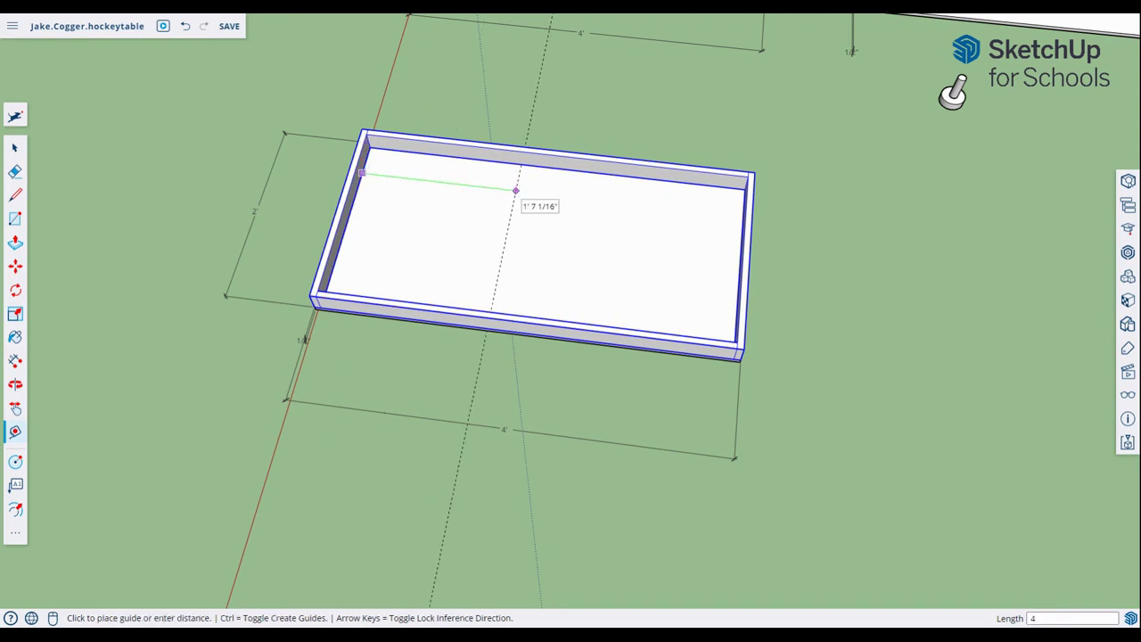
type("4")
key("Return")
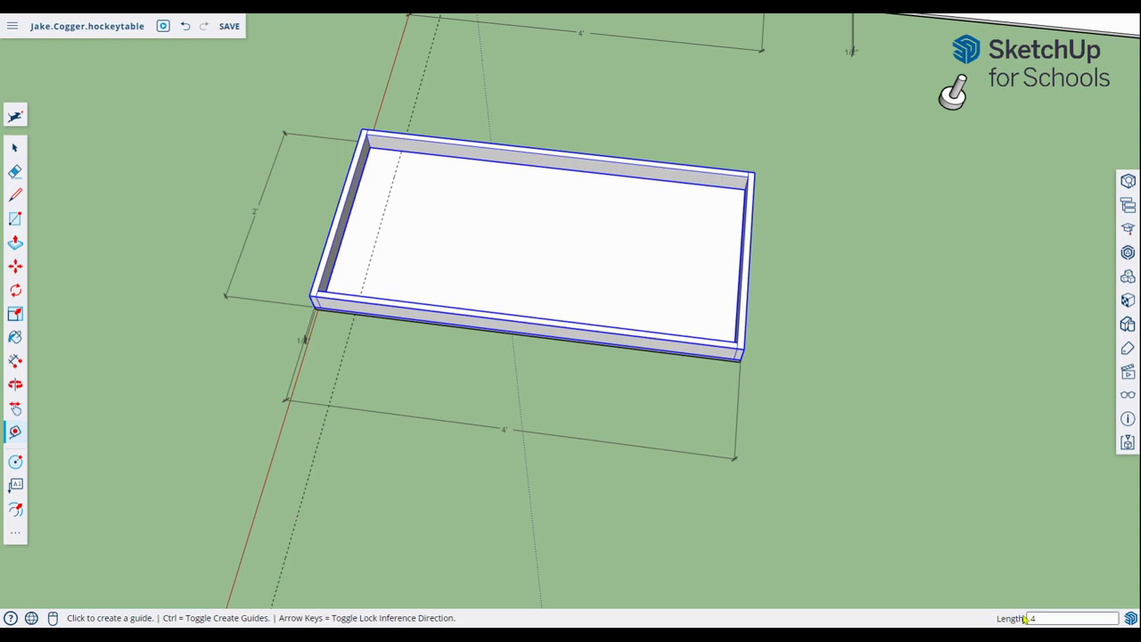
- Place a matching guide line 4" in from the frame's inner edge at the opposite short end
middle_click_drag(834, 349, 847, 190)
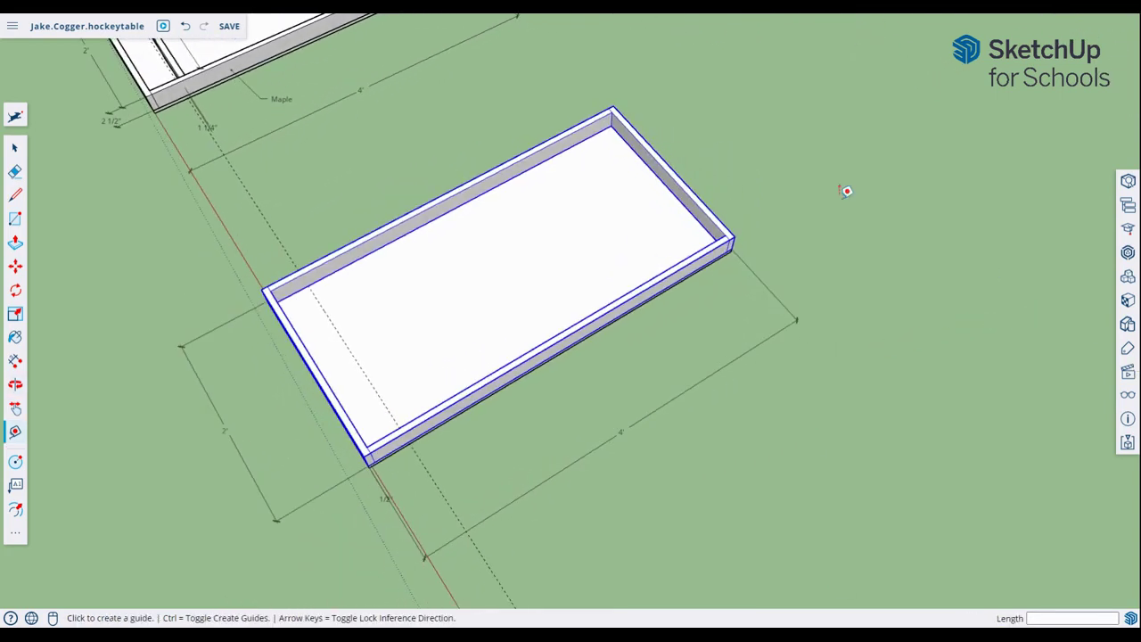
left_click(626, 143)
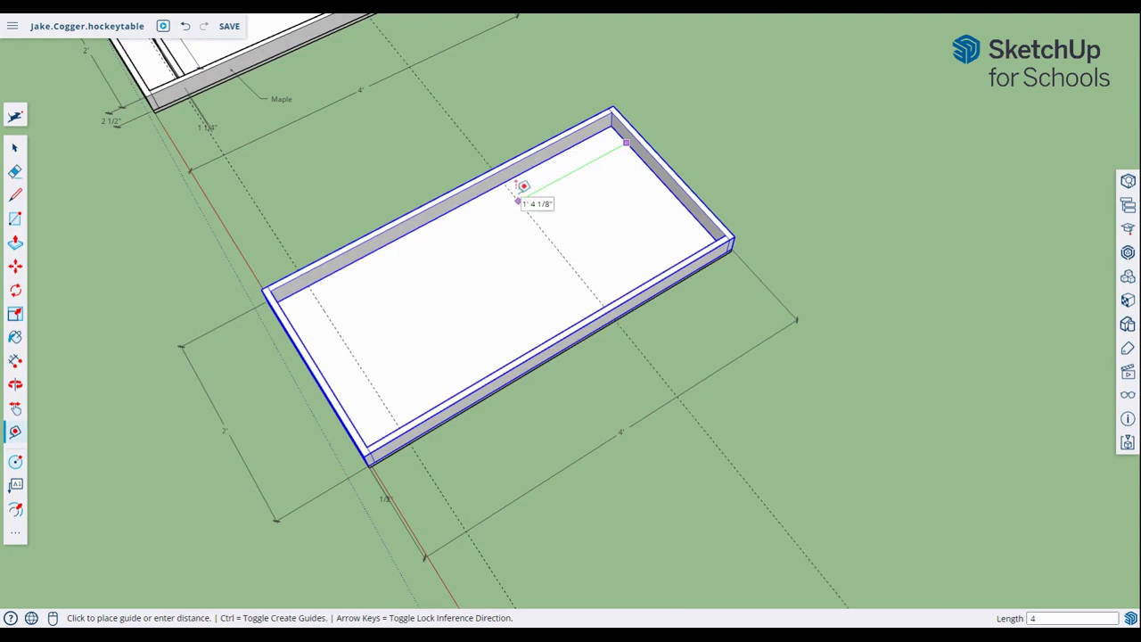
type("4")
key("Return")
- Draw a line along the guide at the 2' dimensioned end, spanning the base between the frame's two long inner faces
scroll(526, 188, "down", 3)
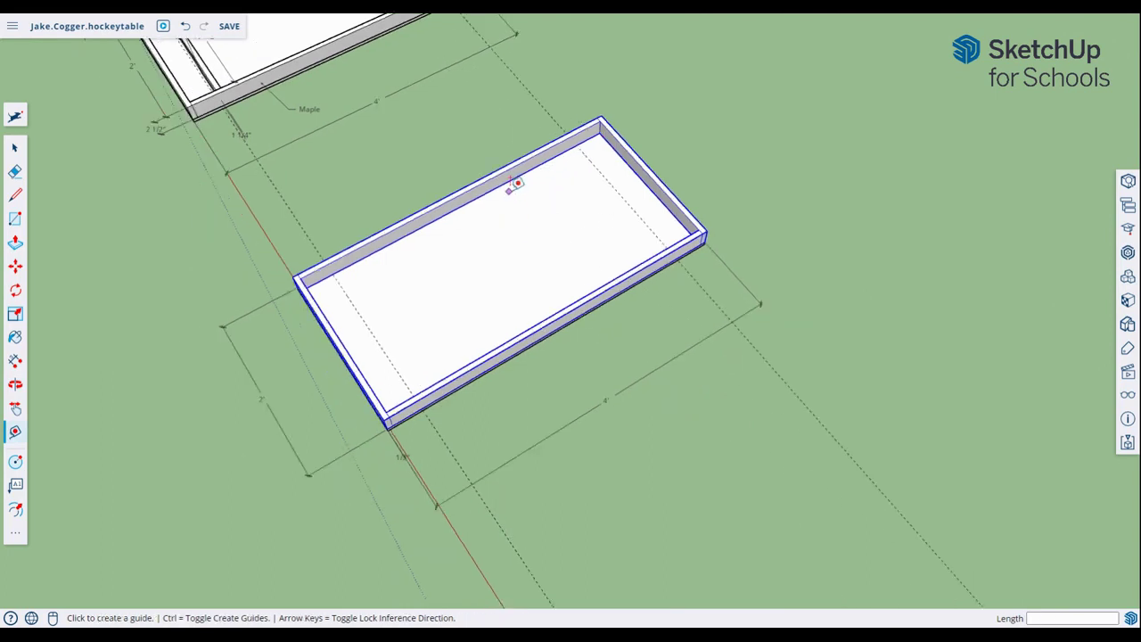
middle_click_drag(581, 182, 525, 206)
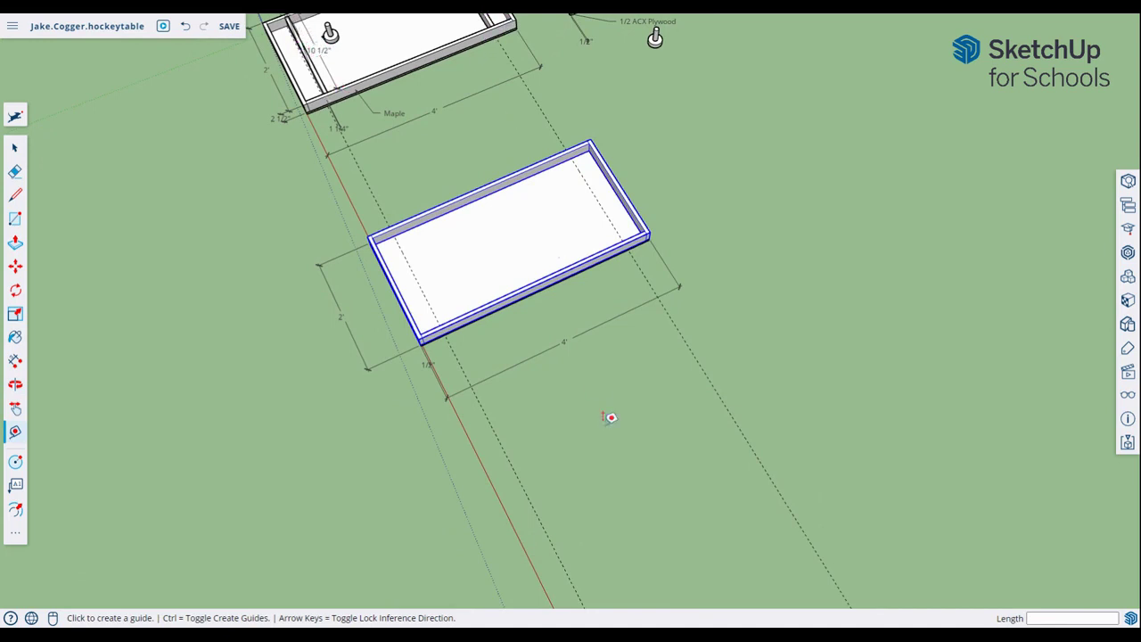
middle_click_drag(732, 342, 36, 252)
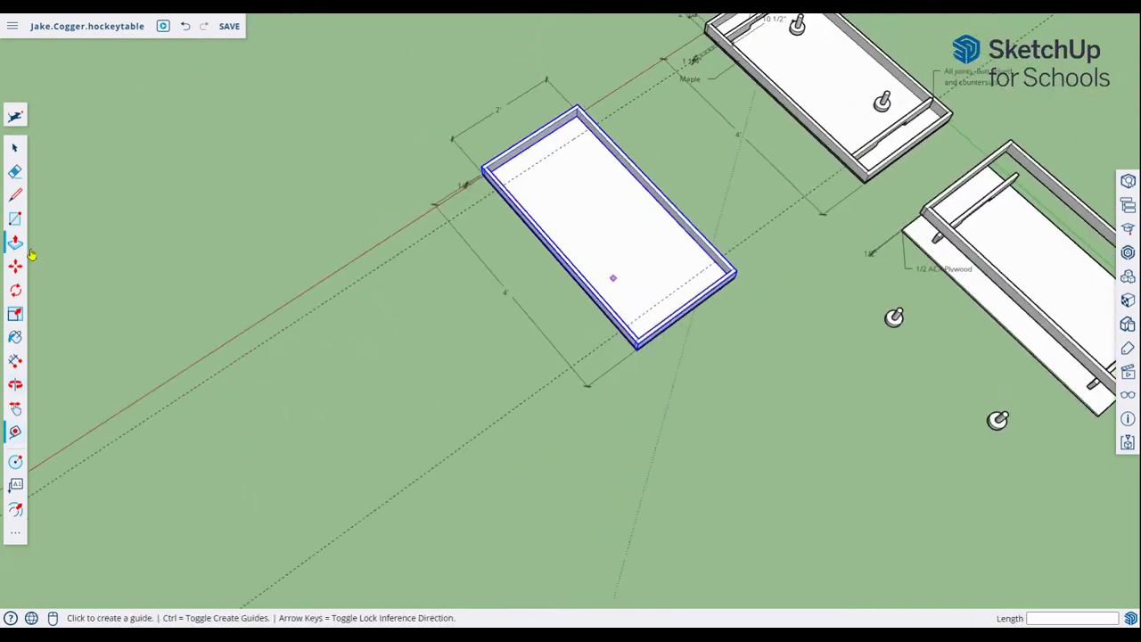
scroll(633, 137, "up", 5)
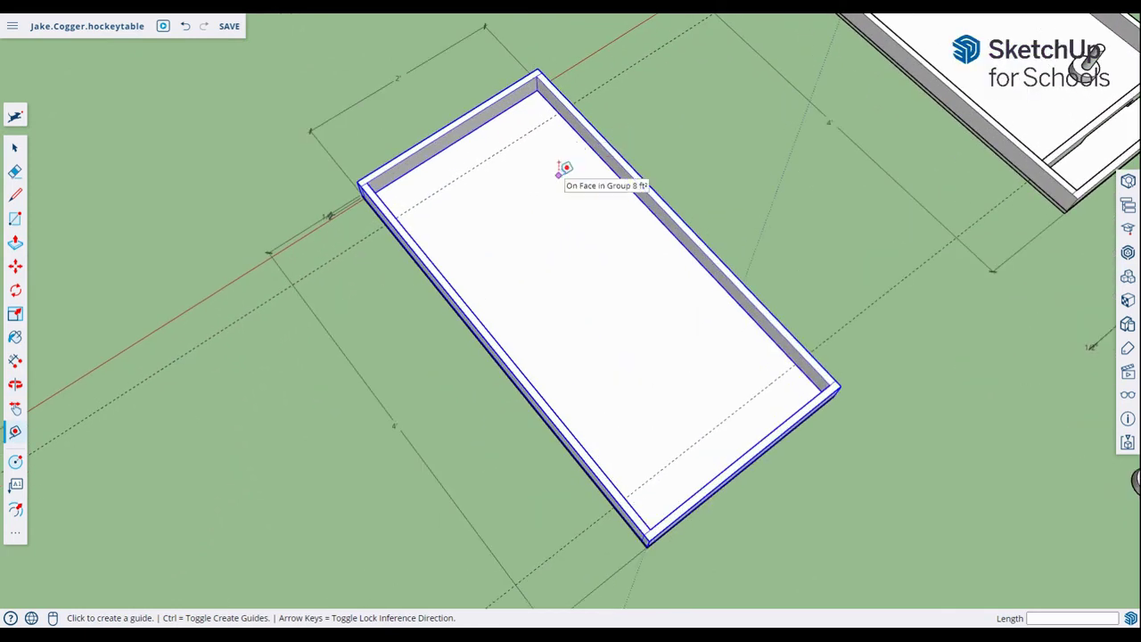
key("l")
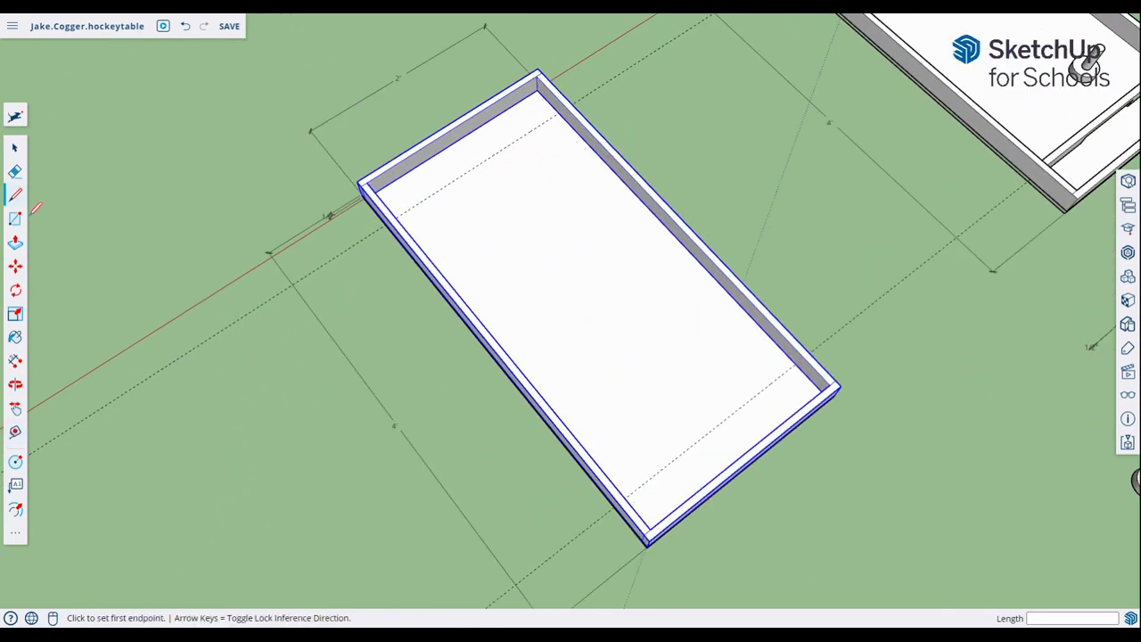
middle_click_drag(461, 165, 564, 153)
scroll(564, 153, "up", 3)
middle_click_drag(751, 175, 713, 165)
scroll(371, 145, "down", 3)
scroll(372, 145, "up", 3)
scroll(348, 140, "down", 3)
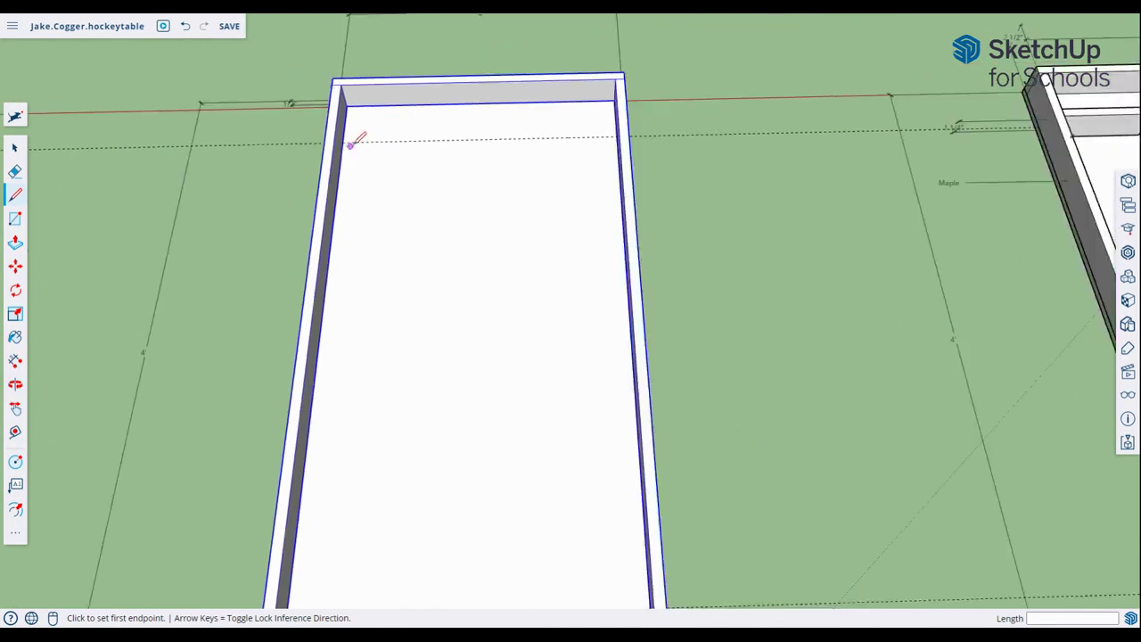
scroll(352, 139, "up", 3)
mouse_move(357, 142)
middle_mouse_down()
mouse_move(569, 158)
mouse_move(410, 170)
mouse_move(422, 181)
mouse_move(361, 164)
middle_mouse_up()
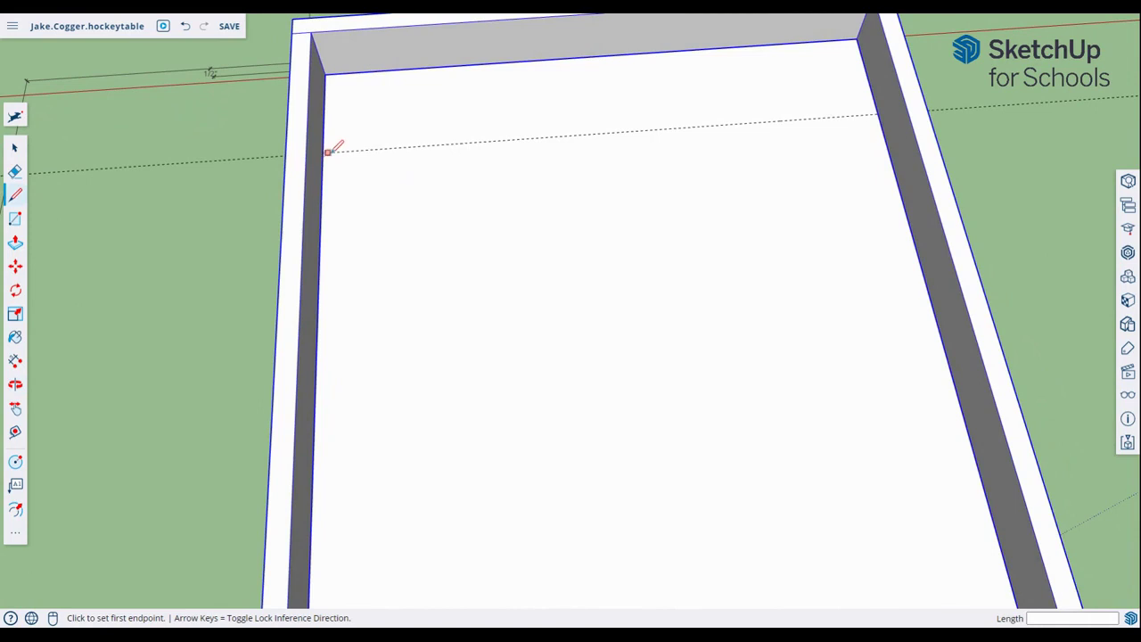
left_click(321, 153)
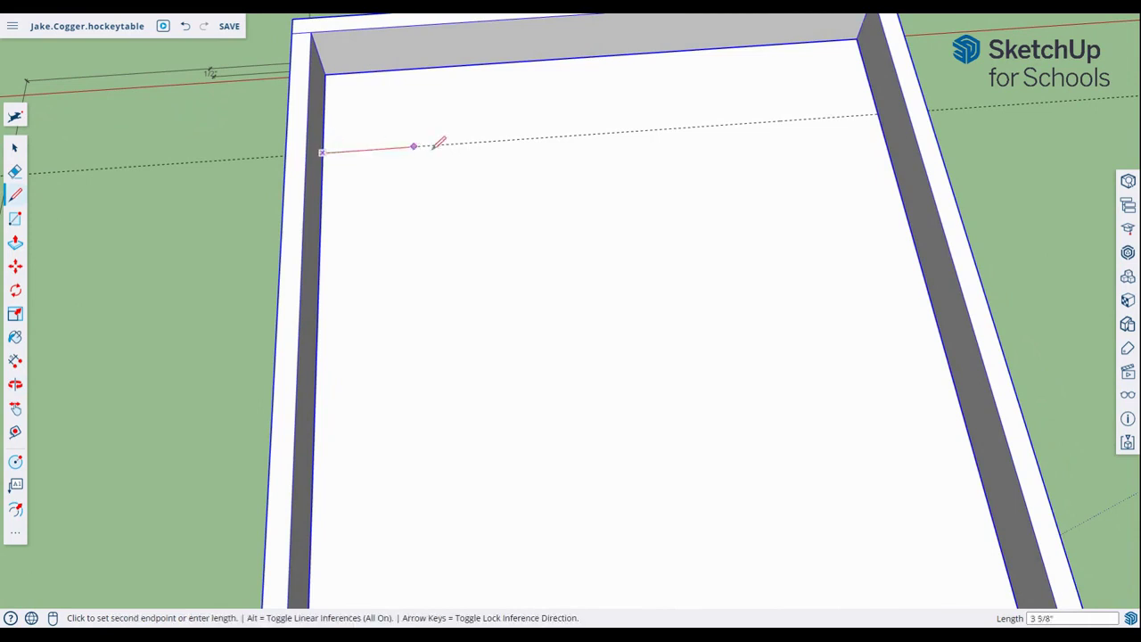
left_click(881, 111)
- Place a guide line 0.75" from the line across the base, on the side toward the table's middle
scroll(881, 111, "down", 3)
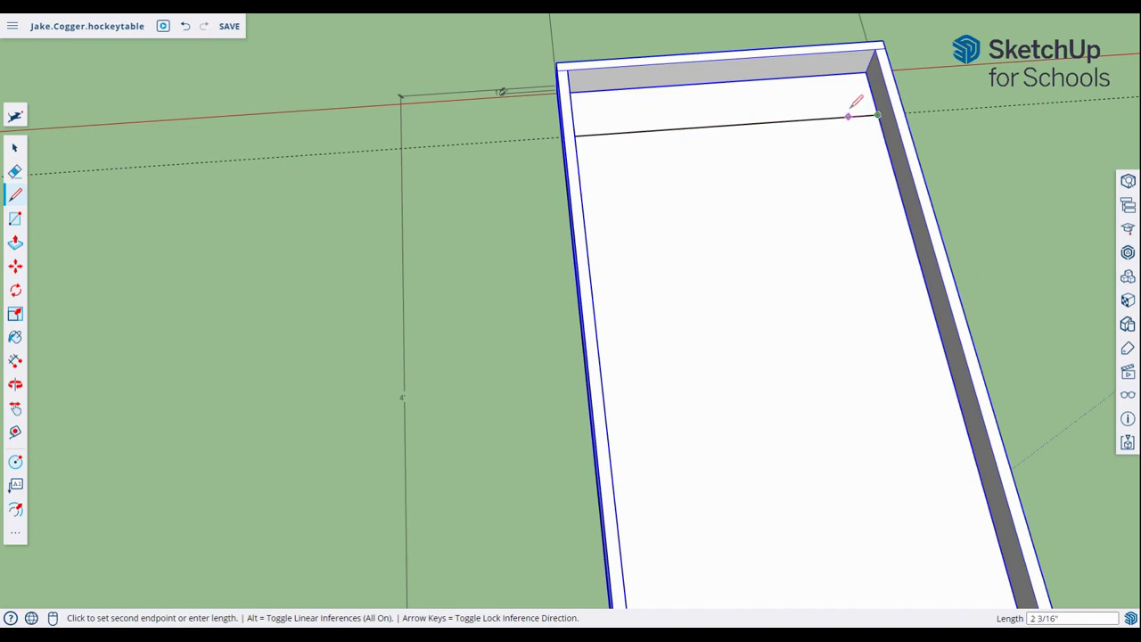
key("t")
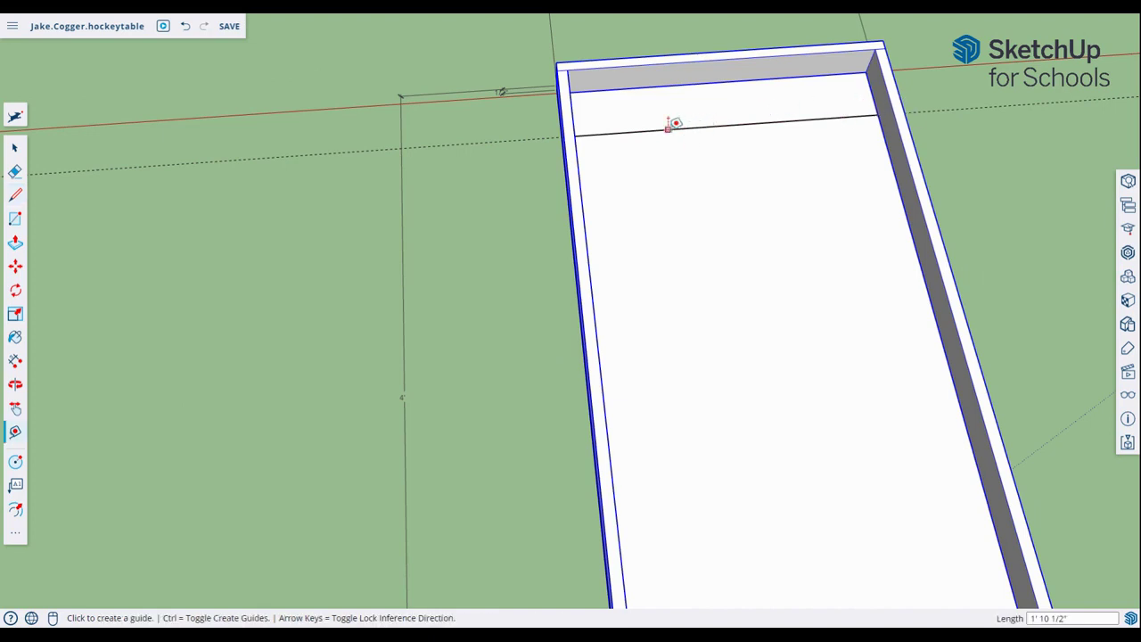
left_click(668, 127)
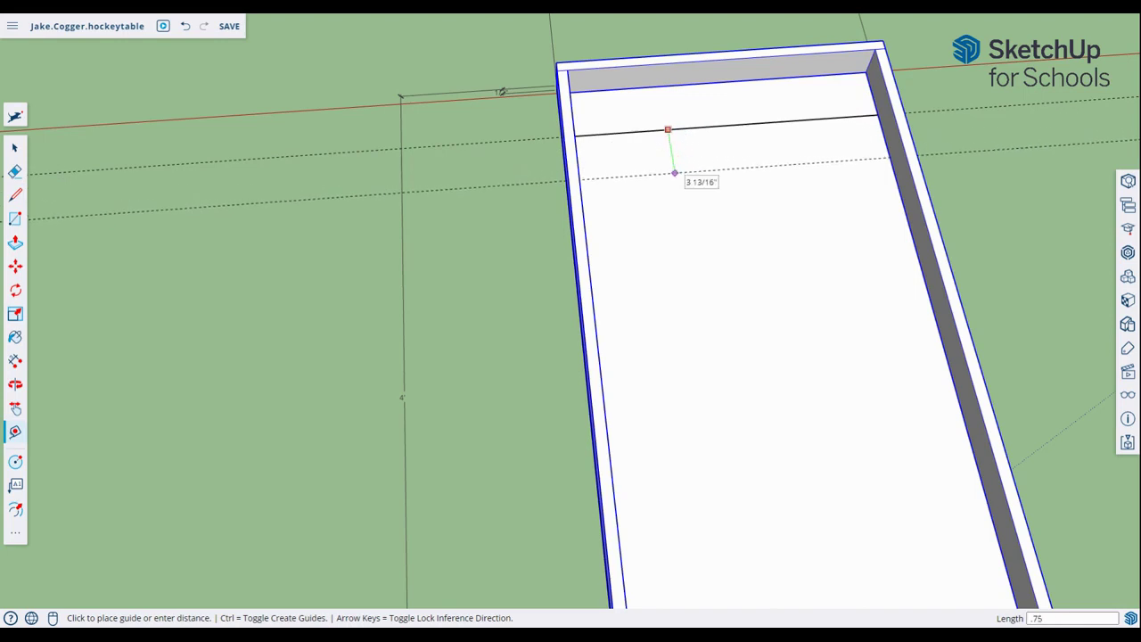
type(".75")
key("Return")
- Draw a second line along the new guide, spanning the base between the frame's two long inner faces
scroll(891, 179, "up", 3)
middle_click_drag(989, 224, 810, 145)
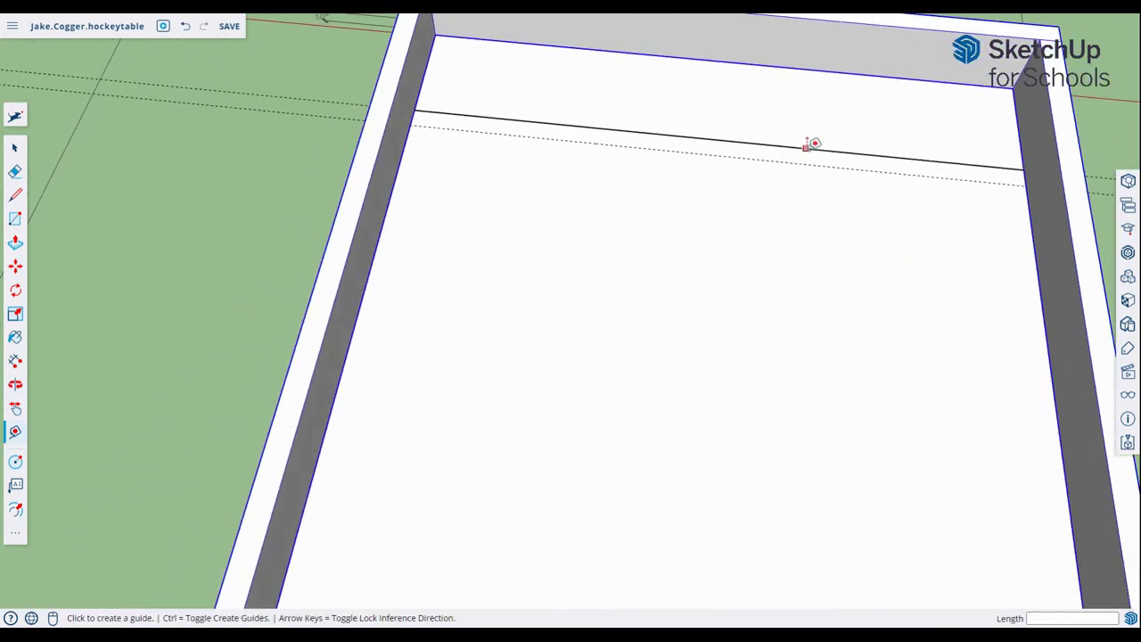
key("l")
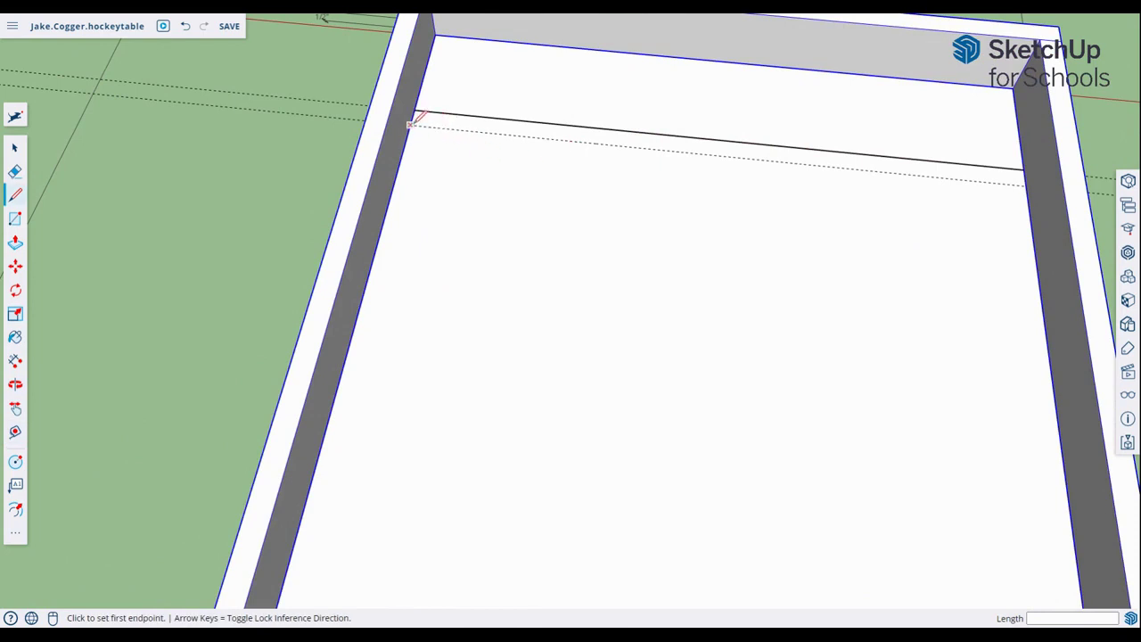
left_click(409, 124)
left_click(1025, 185)
key("space")
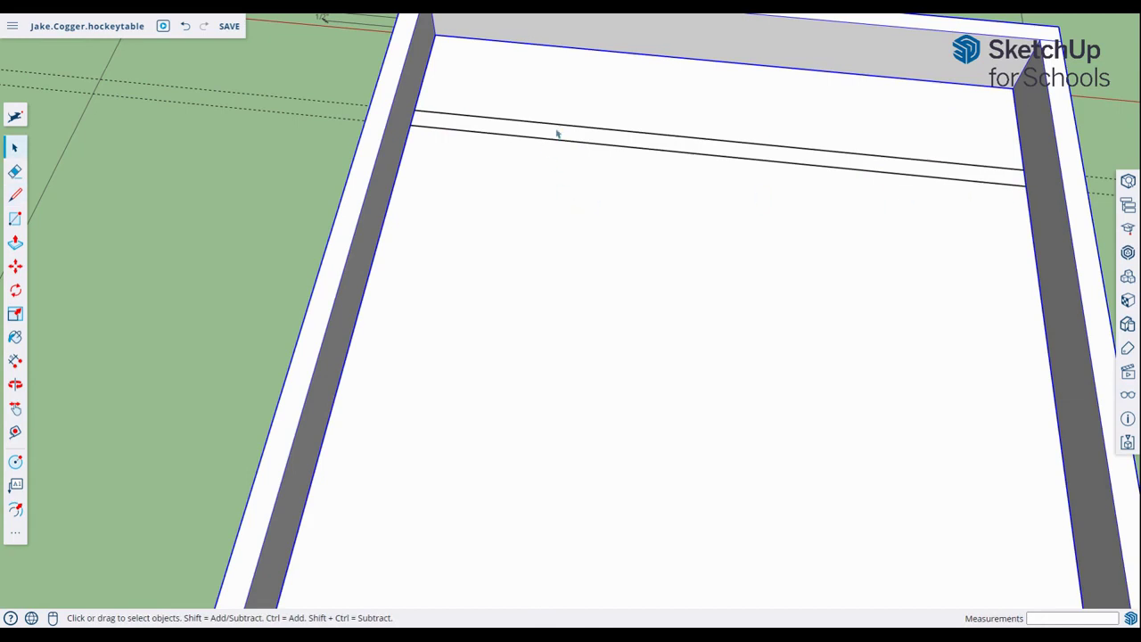
- Draw short edges joining the two parallel lines at both ends to close the narrow strip as its own face
key("p")
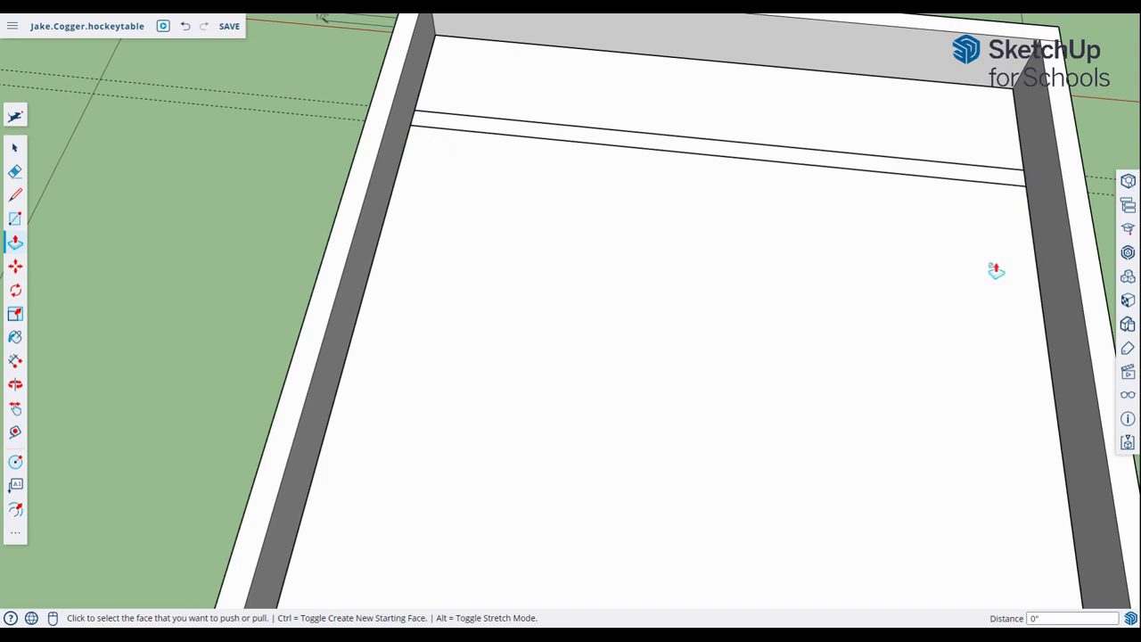
key("l")
left_click(410, 124)
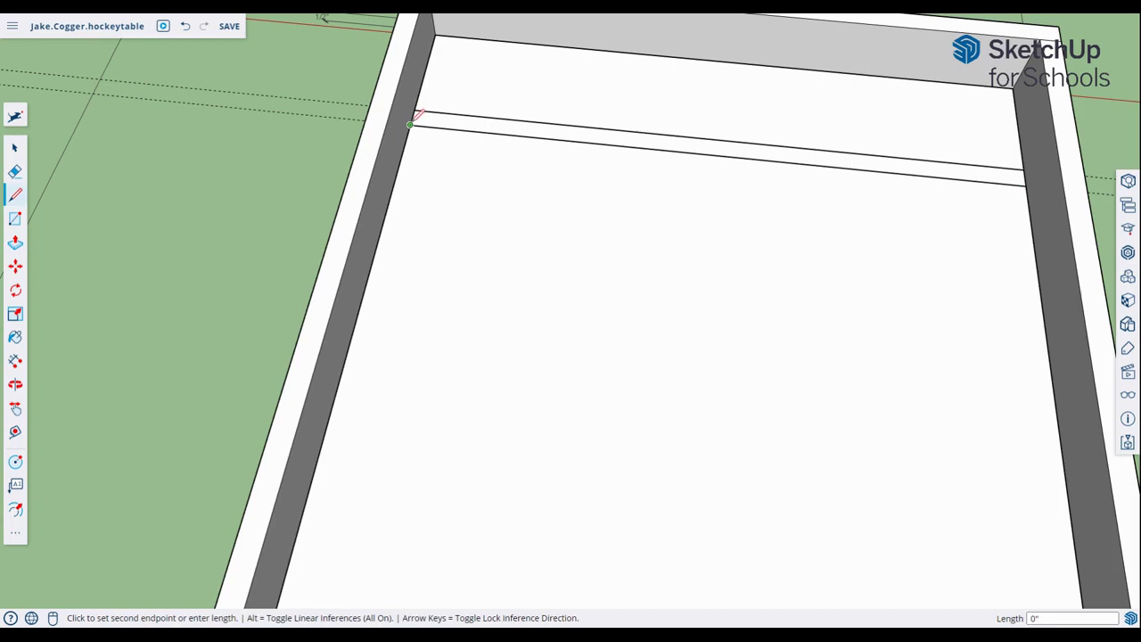
left_click(415, 111)
left_click(1023, 168)
left_click(1018, 184)
middle_click_drag(770, 156, 821, 181)
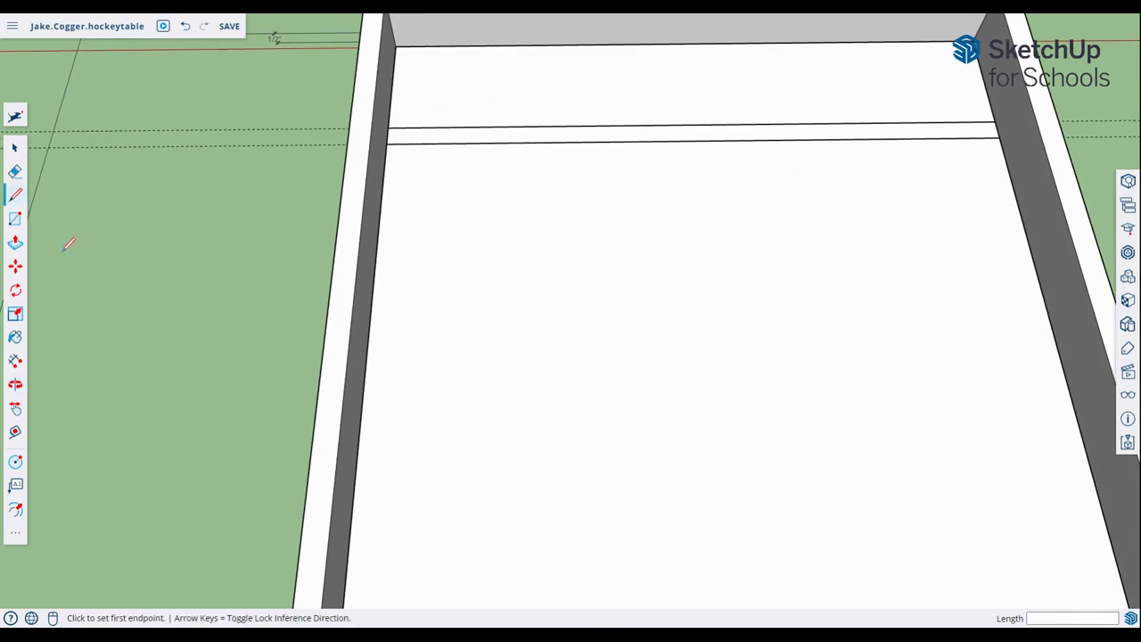
- Push/Pull the narrow strip up 2 1/2", level with the top of the frame, to form the goal board
left_click(15, 242)
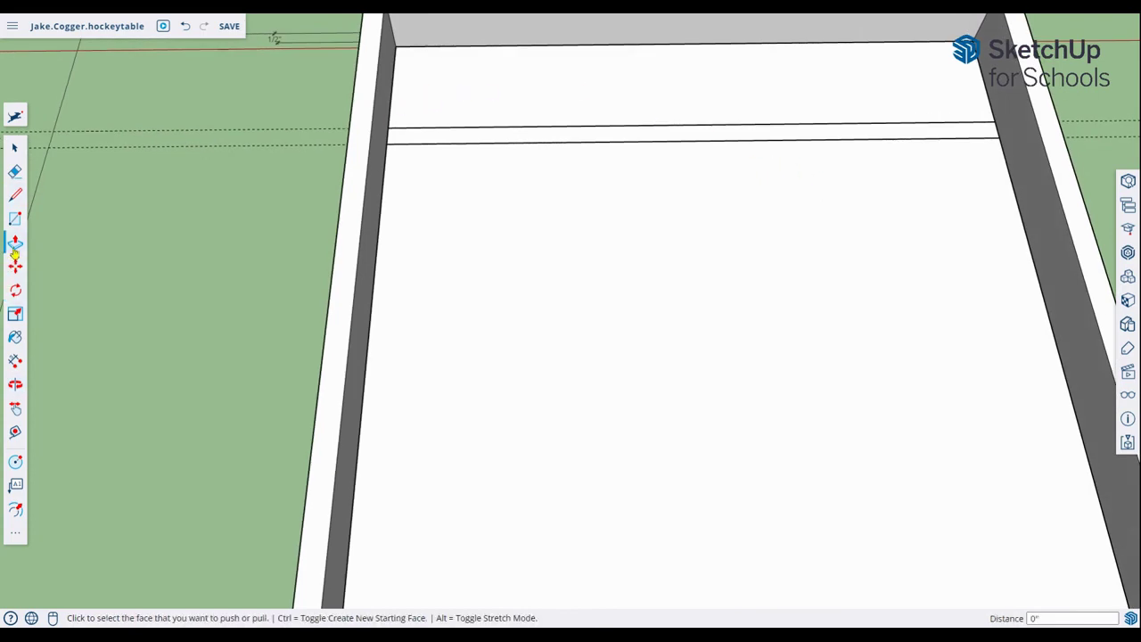
left_click(406, 145)
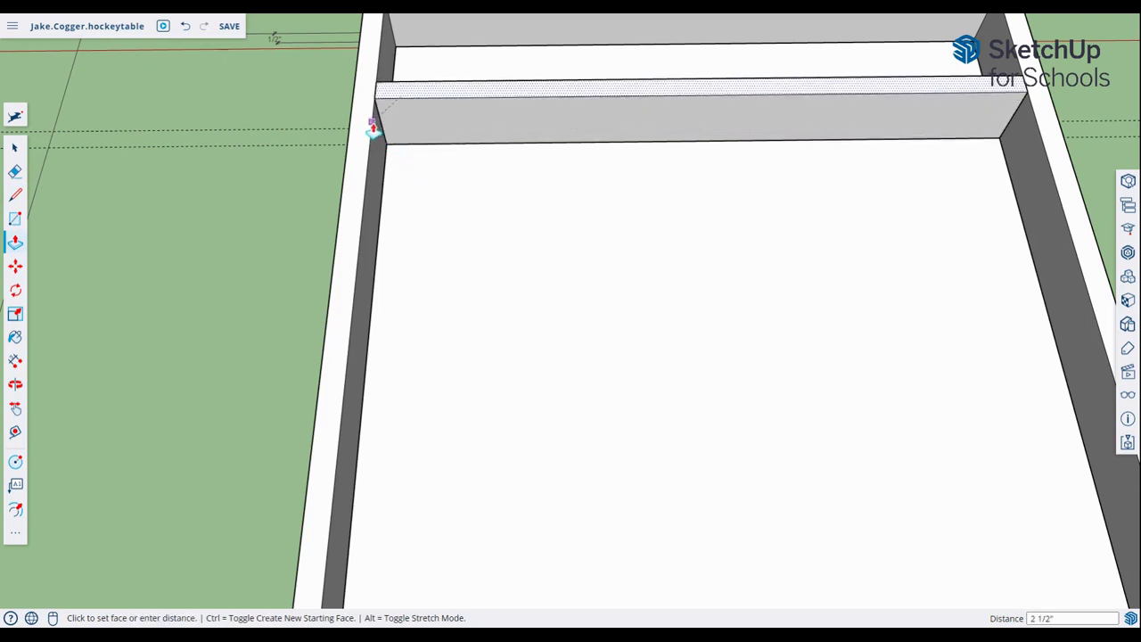
left_click(359, 229)
scroll(355, 207, "down", 5)
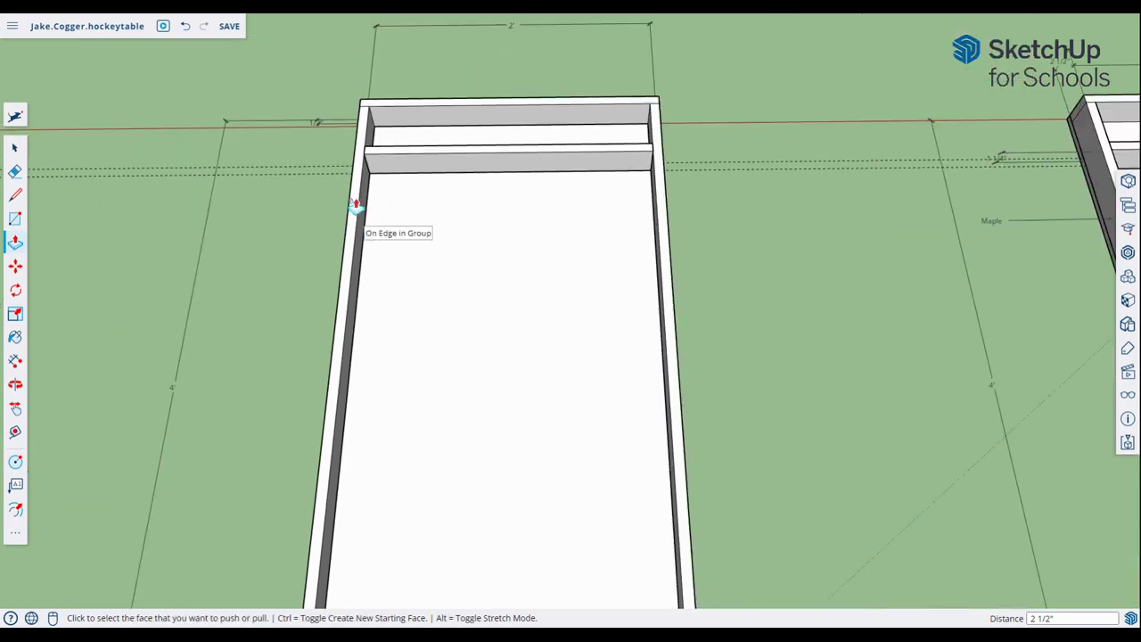
middle_click_drag(517, 138, 981, 89)
scroll(552, 118, "down", 5)
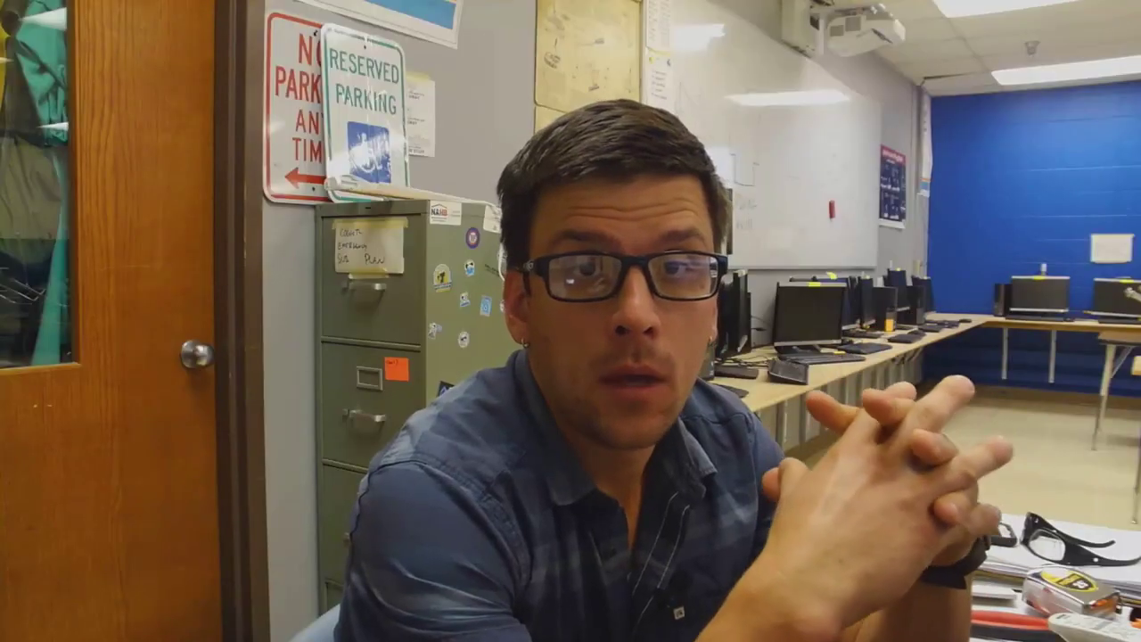